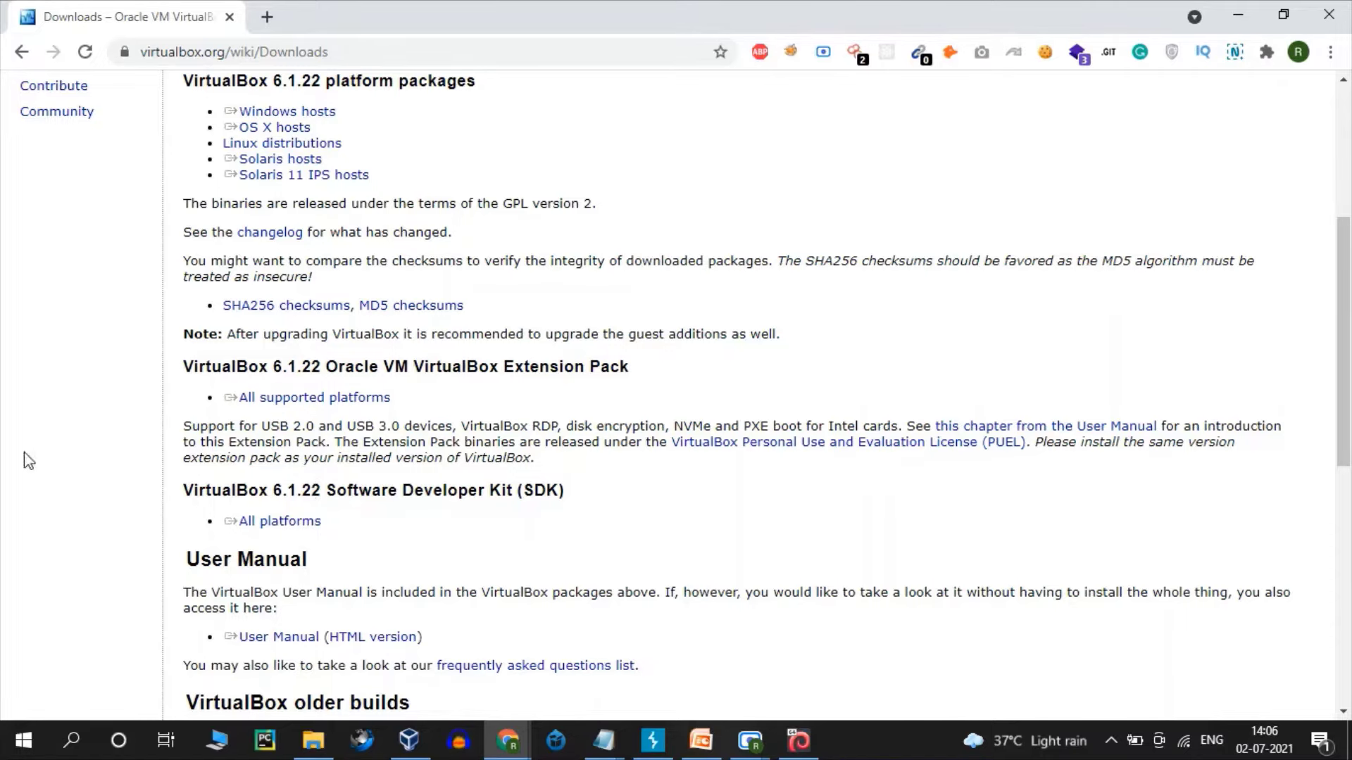
- Open Chrome's downloads list and remove the duplicate Extension Pack (2) entry
{"action": "left_click_drag", "start_coordinate": [1345, 307], "coordinate": [1348, 178]}
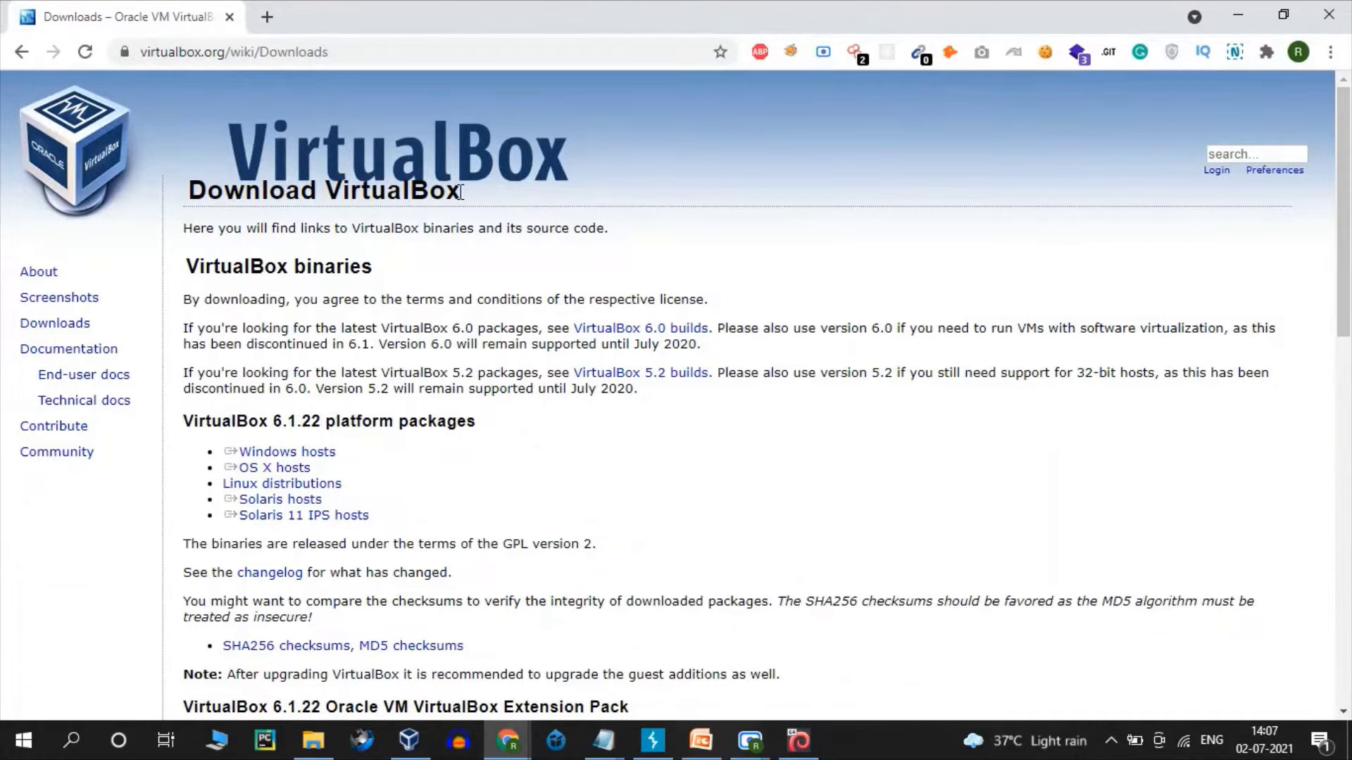
{"action": "key", "text": "ctrl+j"}
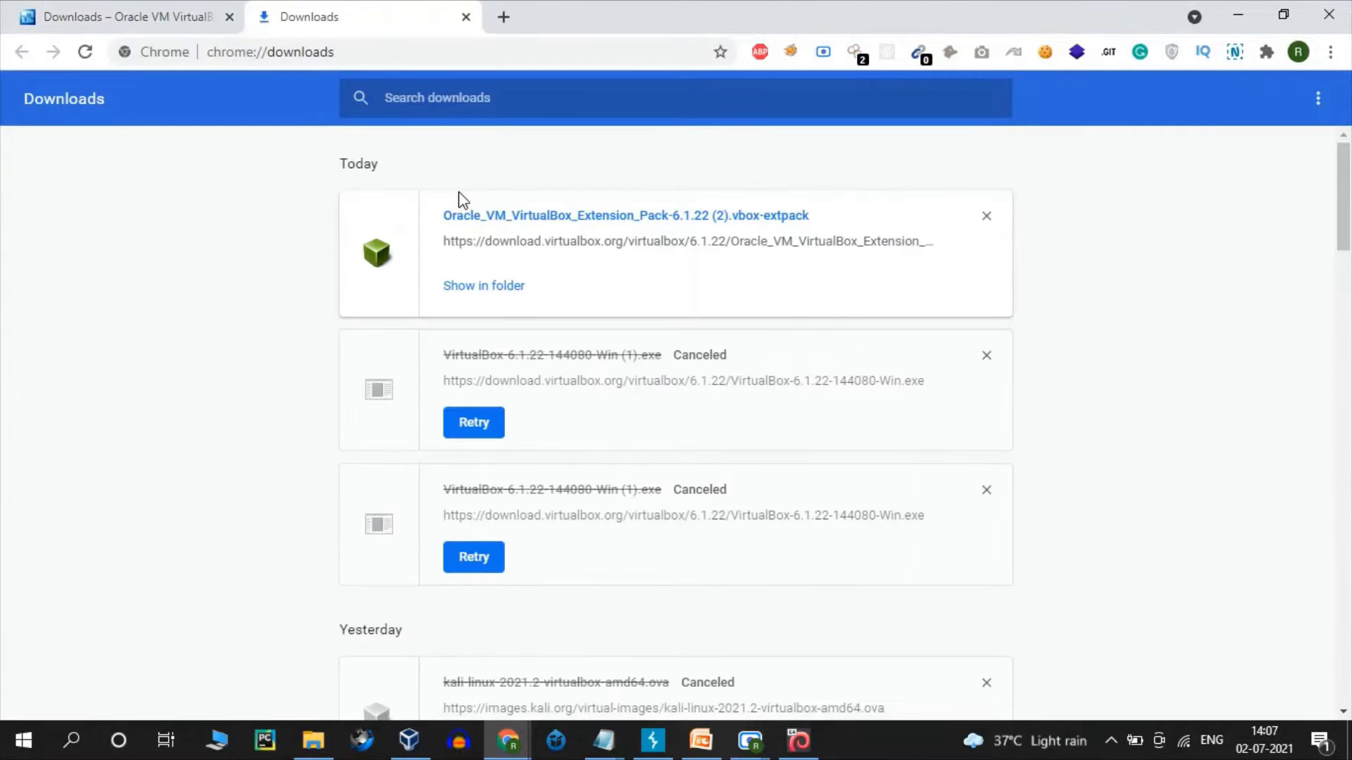
{"action": "left_click", "coordinate": [986, 216]}
{"action": "left_click_drag", "start_coordinate": [1346, 185], "coordinate": [1348, 298]}
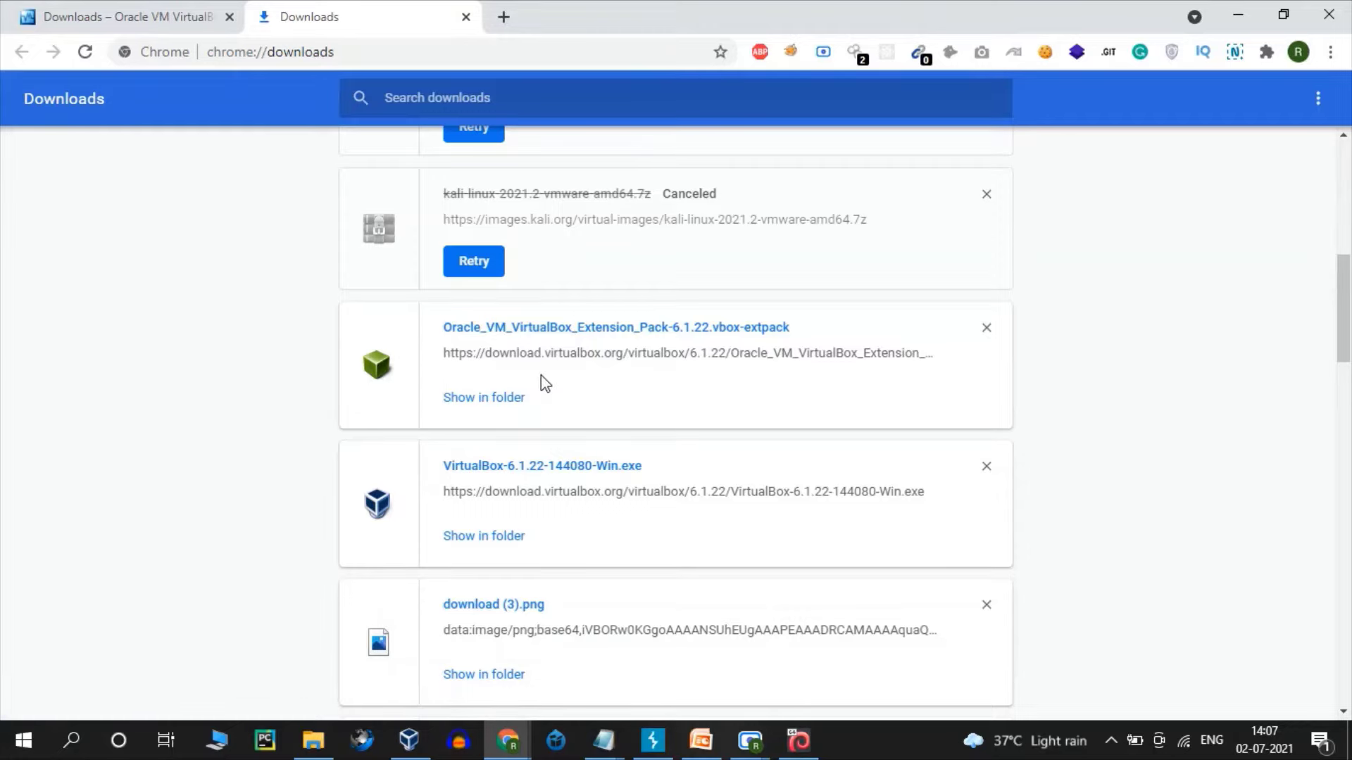
- Run the VirtualBox 6.1.22 installer, accepting the default features and shortcut options
{"action": "left_click", "coordinate": [570, 468]}
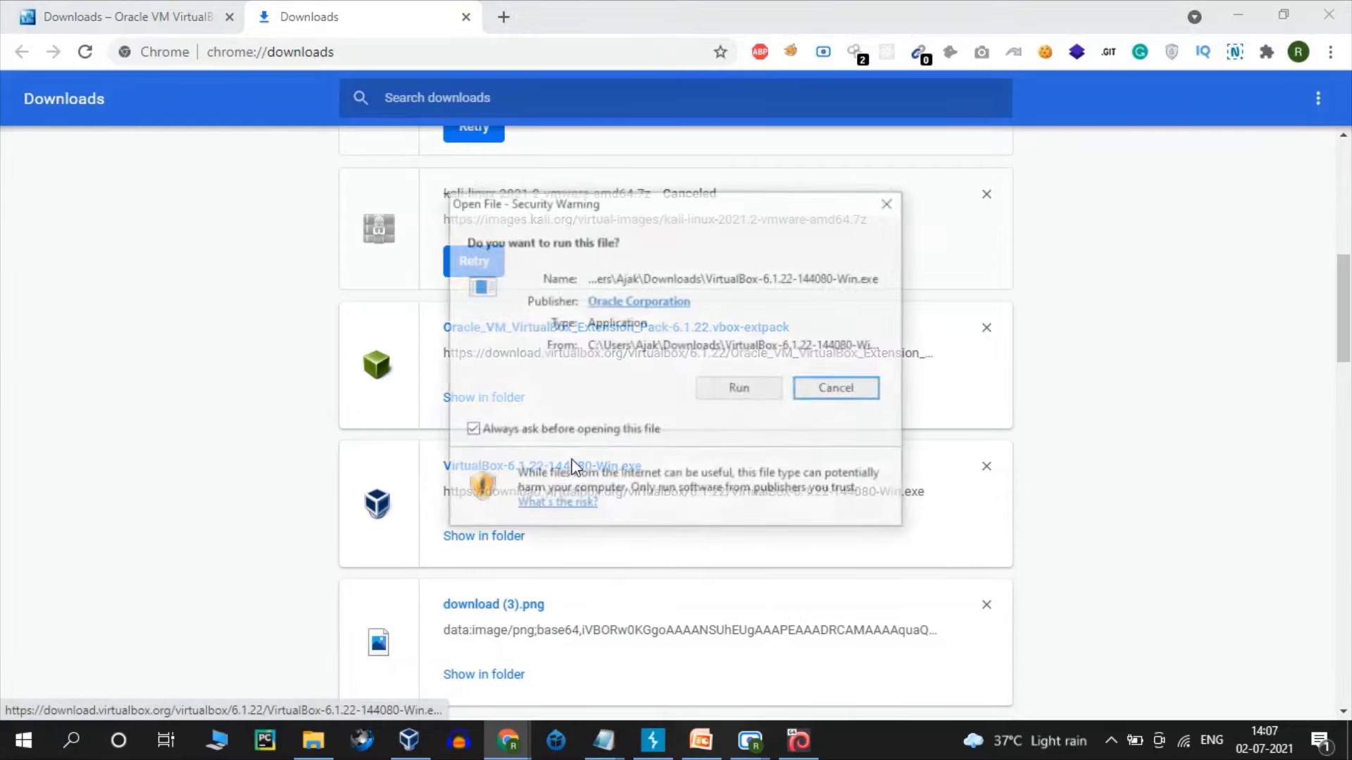
{"action": "left_click", "coordinate": [722, 391]}
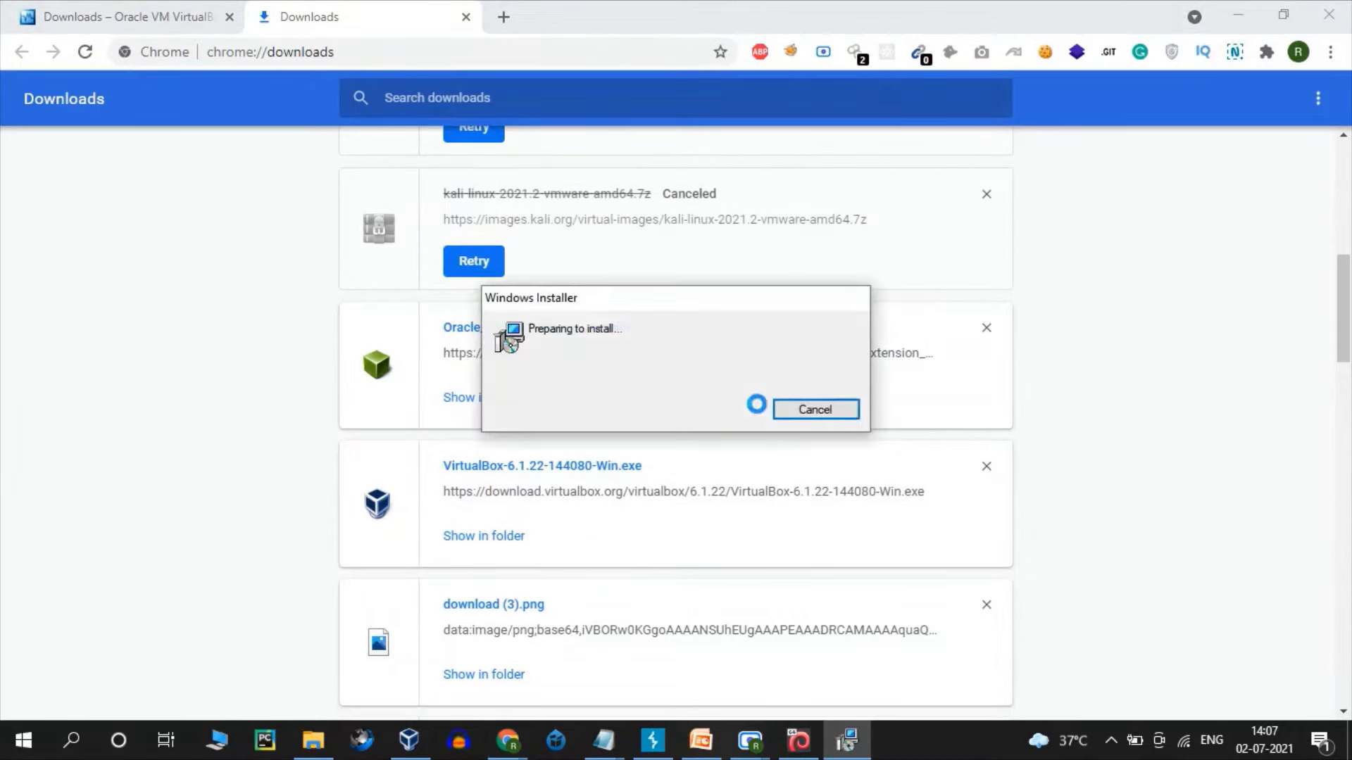
{"action": "left_click", "coordinate": [785, 524]}
{"action": "left_click", "coordinate": [800, 534]}
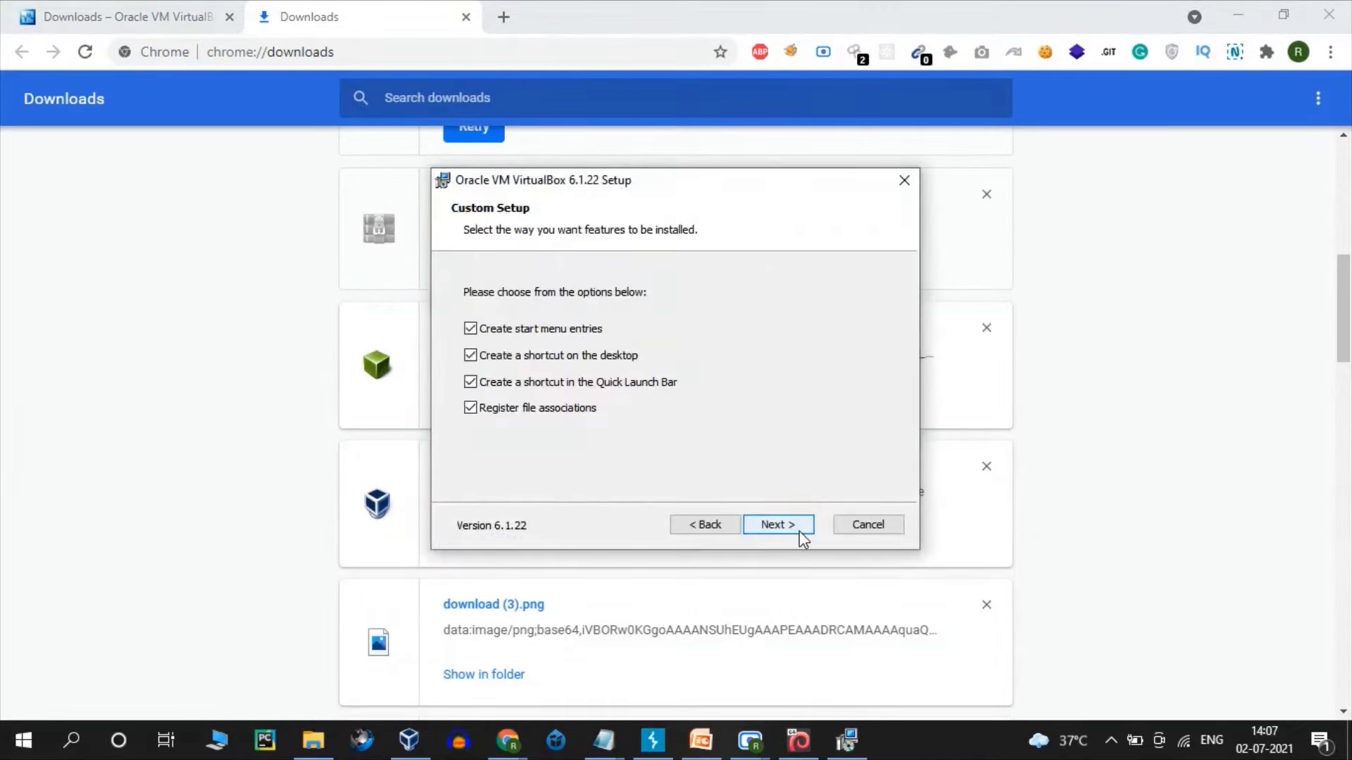
{"action": "left_click", "coordinate": [801, 533]}
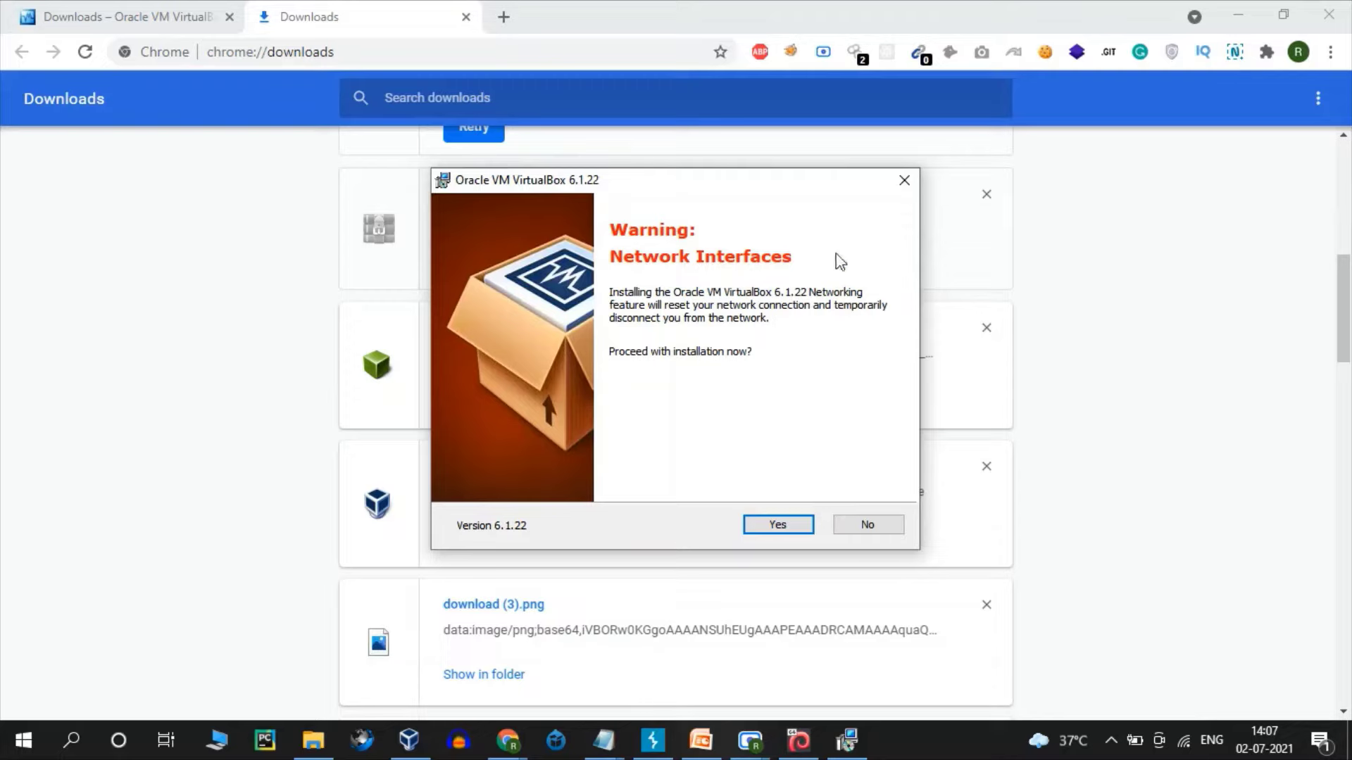
- Cancel the installation at the network warning and close the interrupted wizard
{"action": "left_click", "coordinate": [905, 185]}
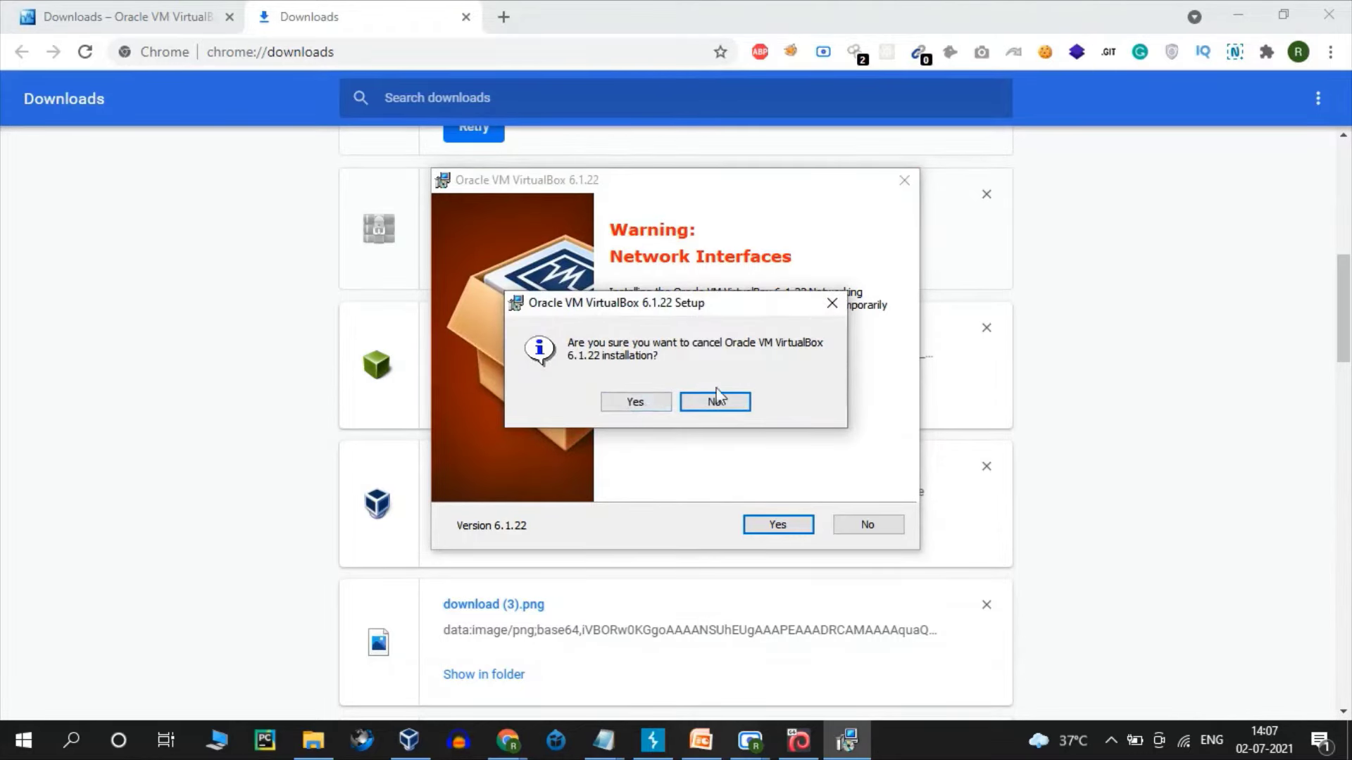
{"action": "left_click", "coordinate": [636, 407]}
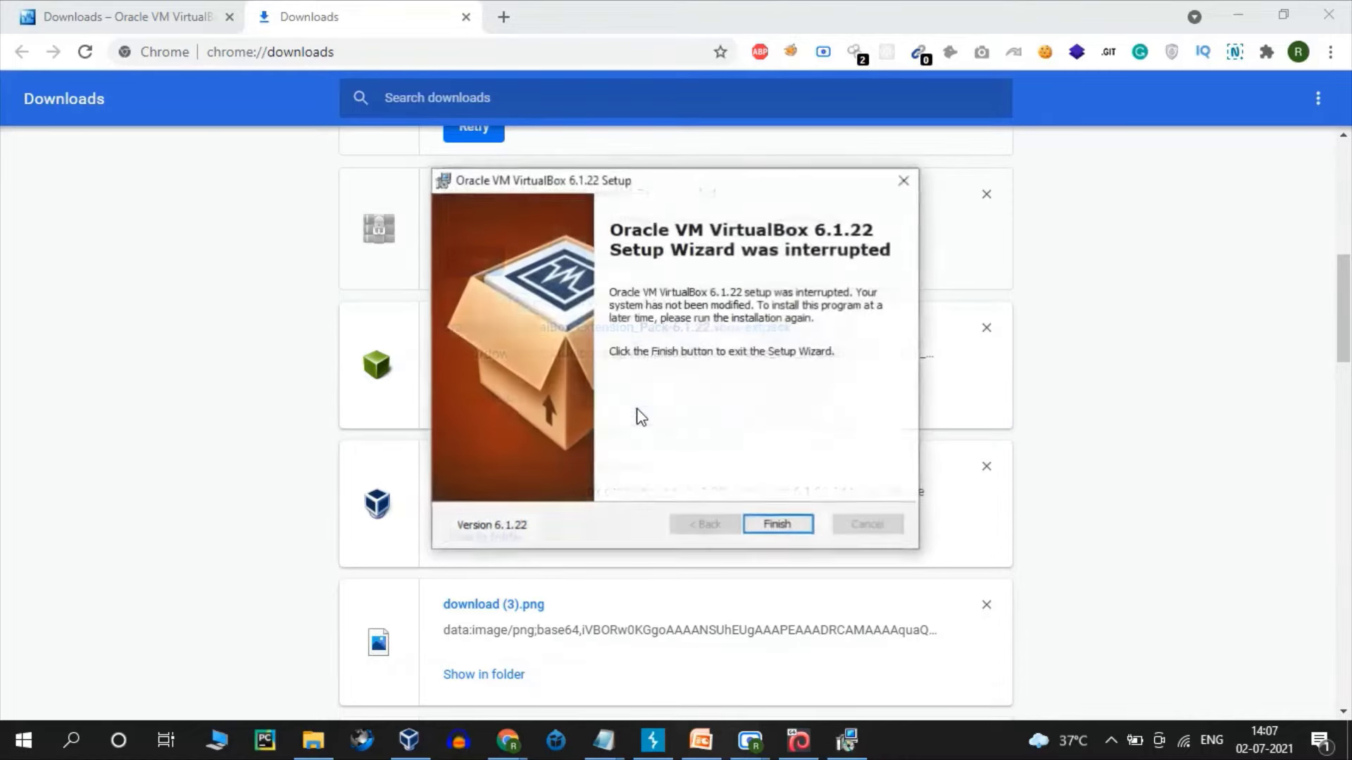
{"action": "left_click", "coordinate": [891, 184]}
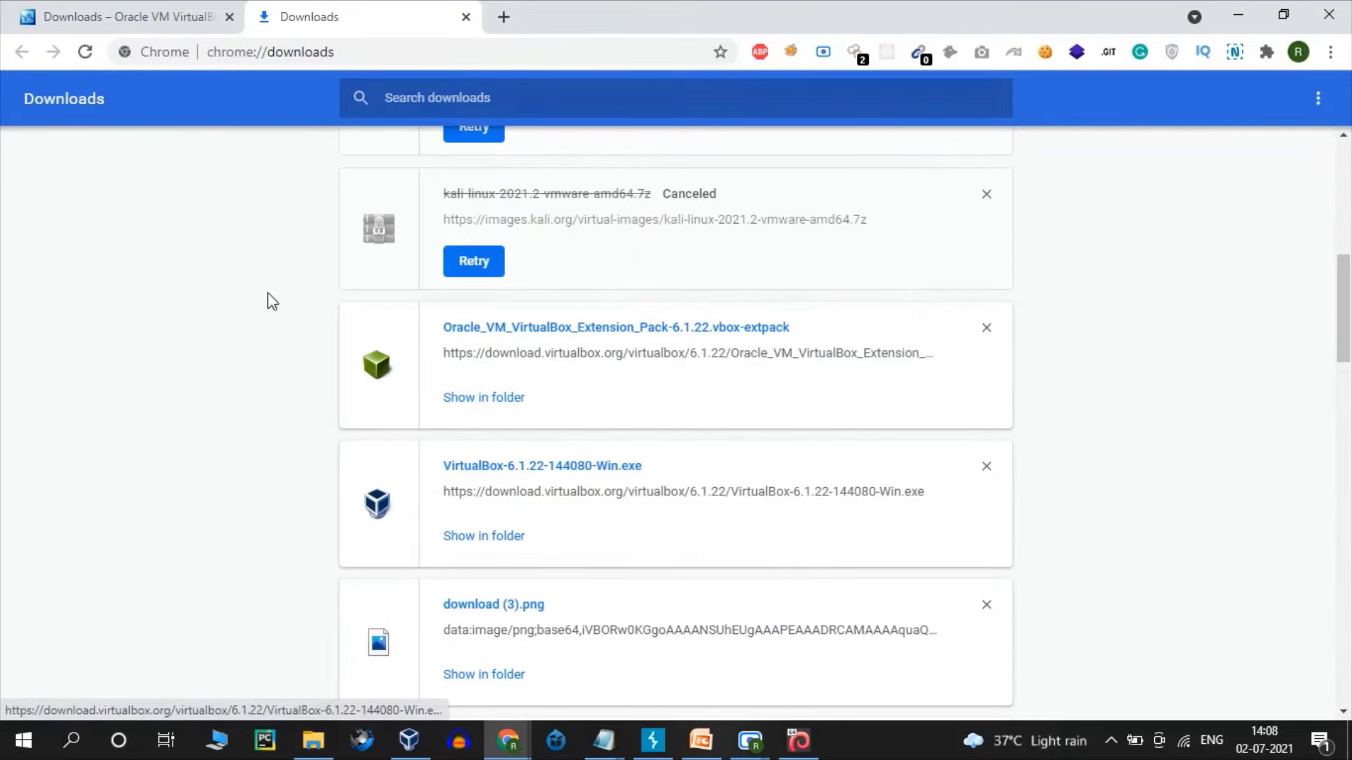
{"action": "left_click_drag", "start_coordinate": [1343, 307], "coordinate": [1343, 197]}
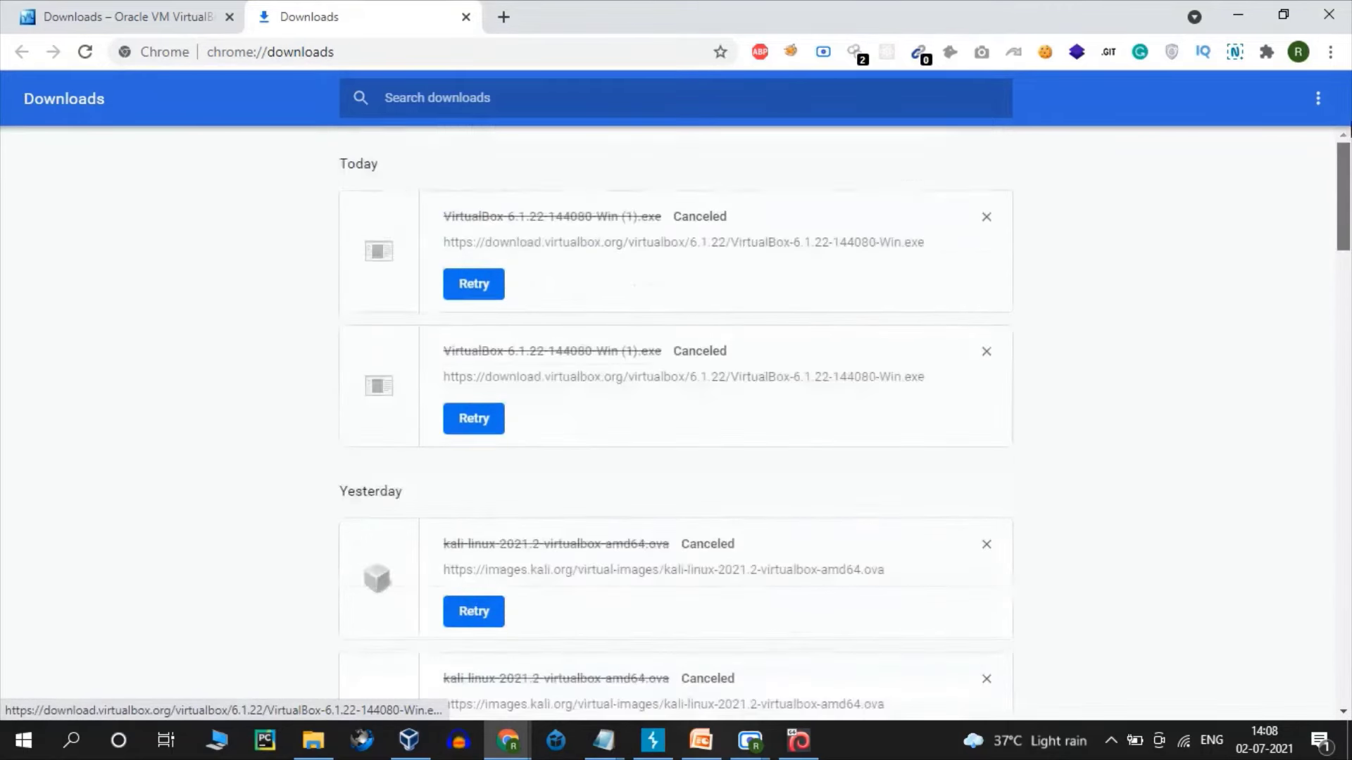
{"action": "scroll", "coordinate": [916, 201], "scroll_direction": "down", "scroll_amount": 4}
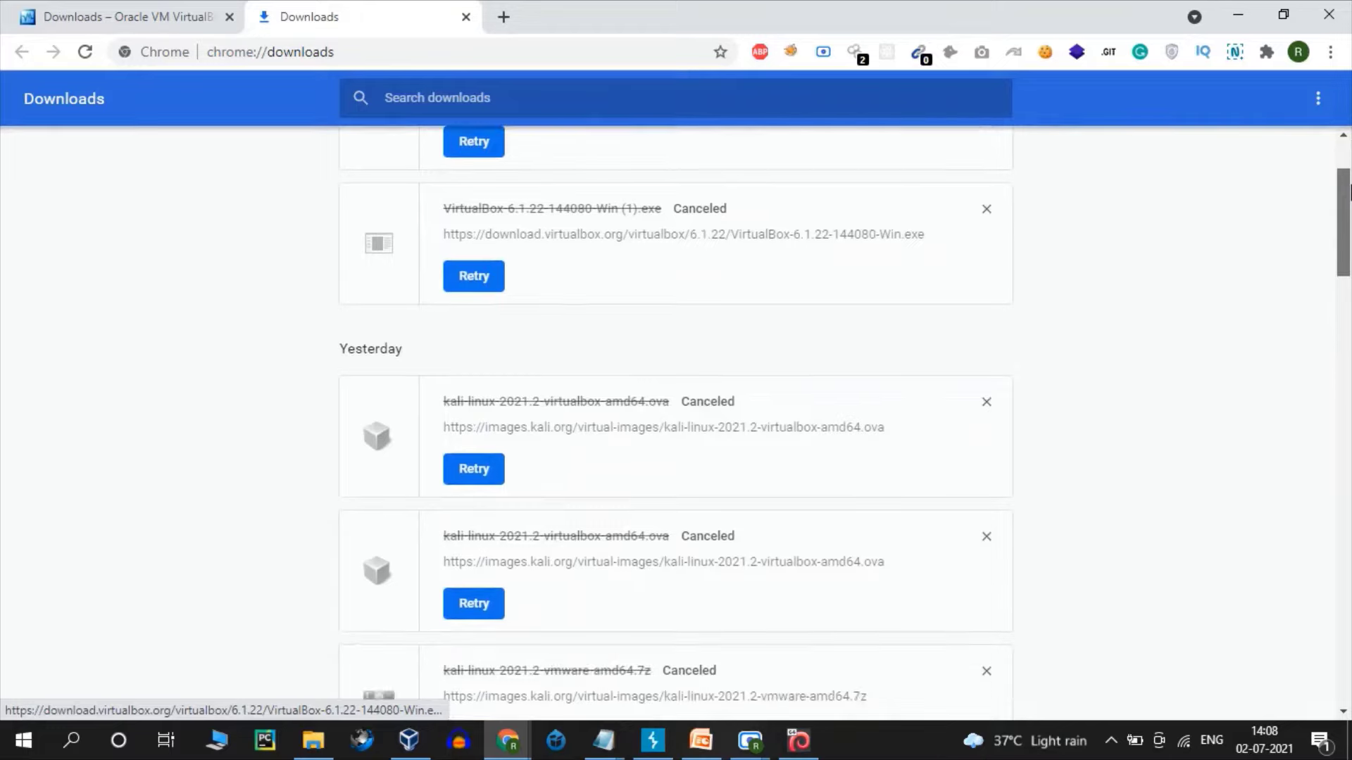
{"action": "left_click", "coordinate": [721, 743]}
{"action": "left_click", "coordinate": [768, 570]}
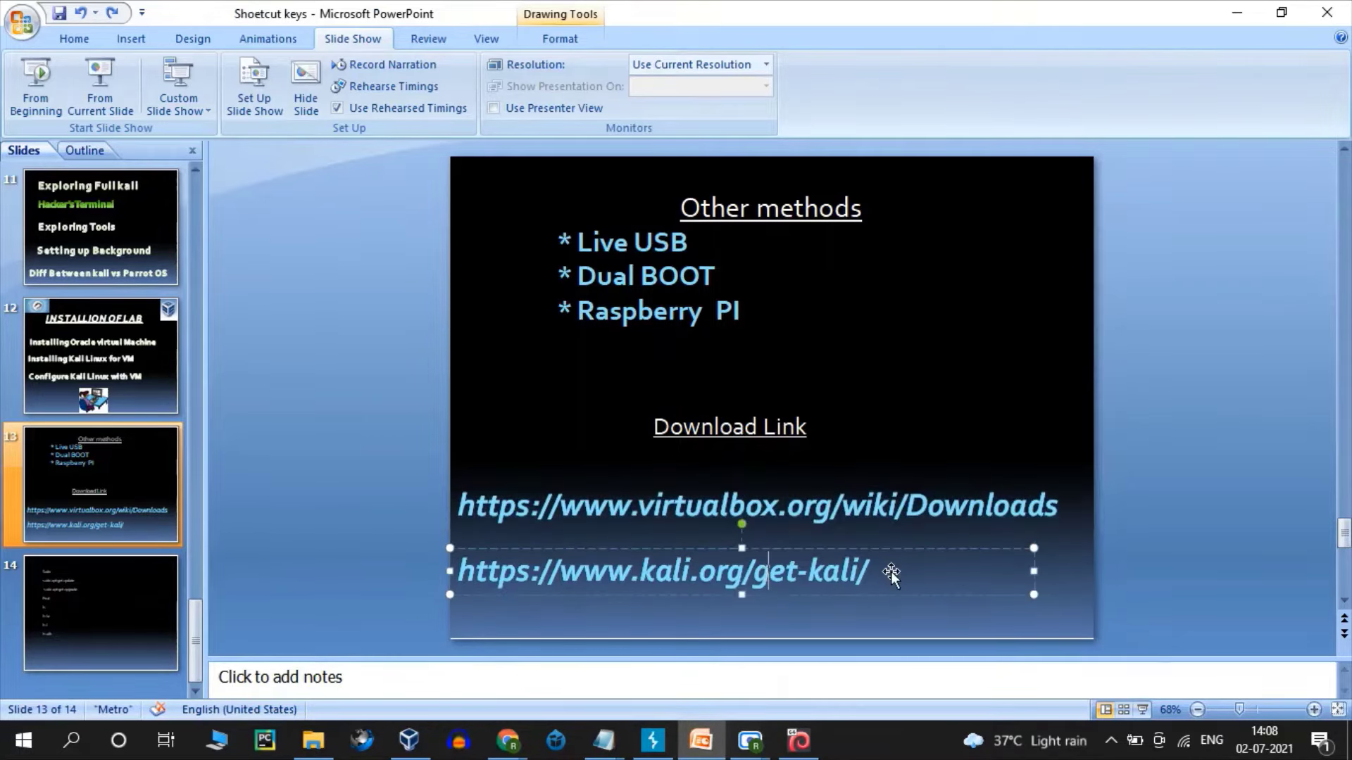
{"action": "left_click", "coordinate": [864, 573]}
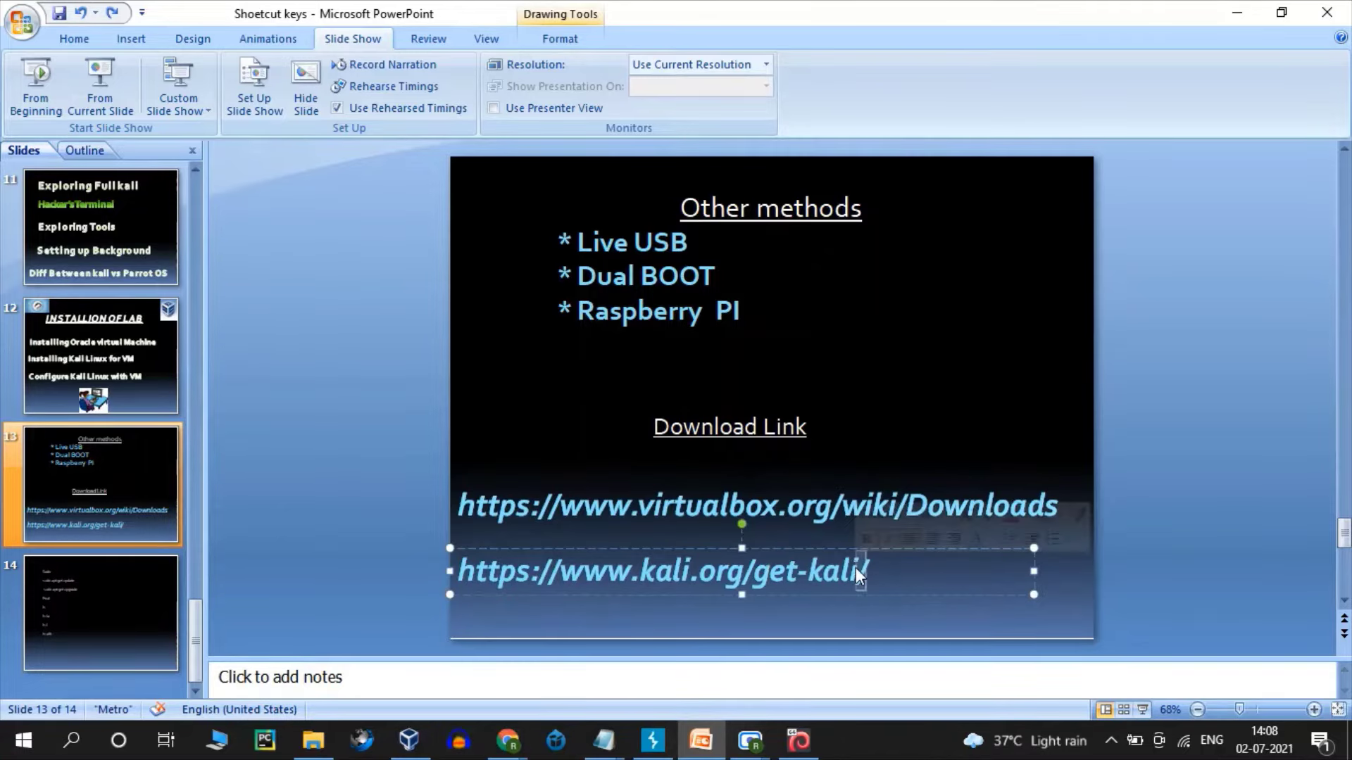
{"action": "triple_click", "coordinate": [683, 590]}
{"action": "key", "text": "ctrl+c"}
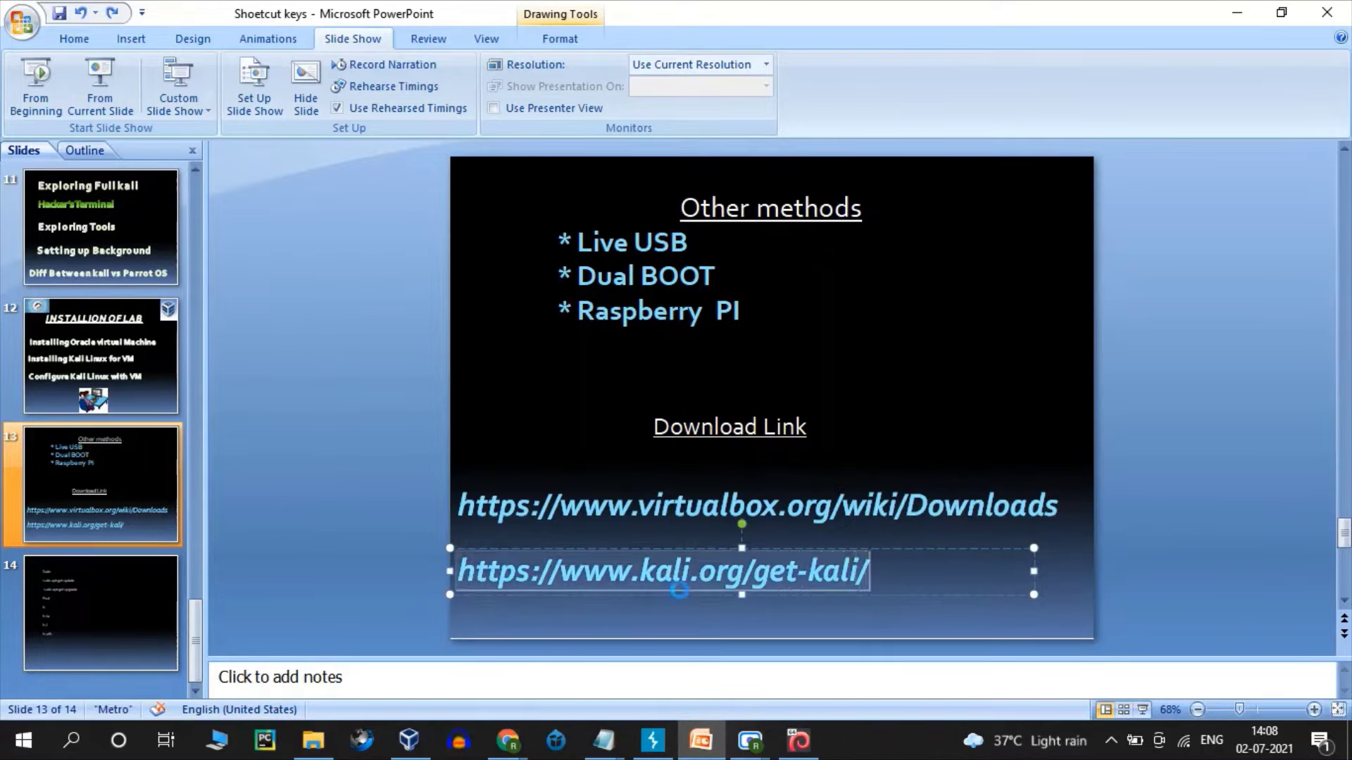
{"action": "mouse_move", "coordinate": [507, 740]}
{"action": "left_click", "coordinate": [446, 643]}
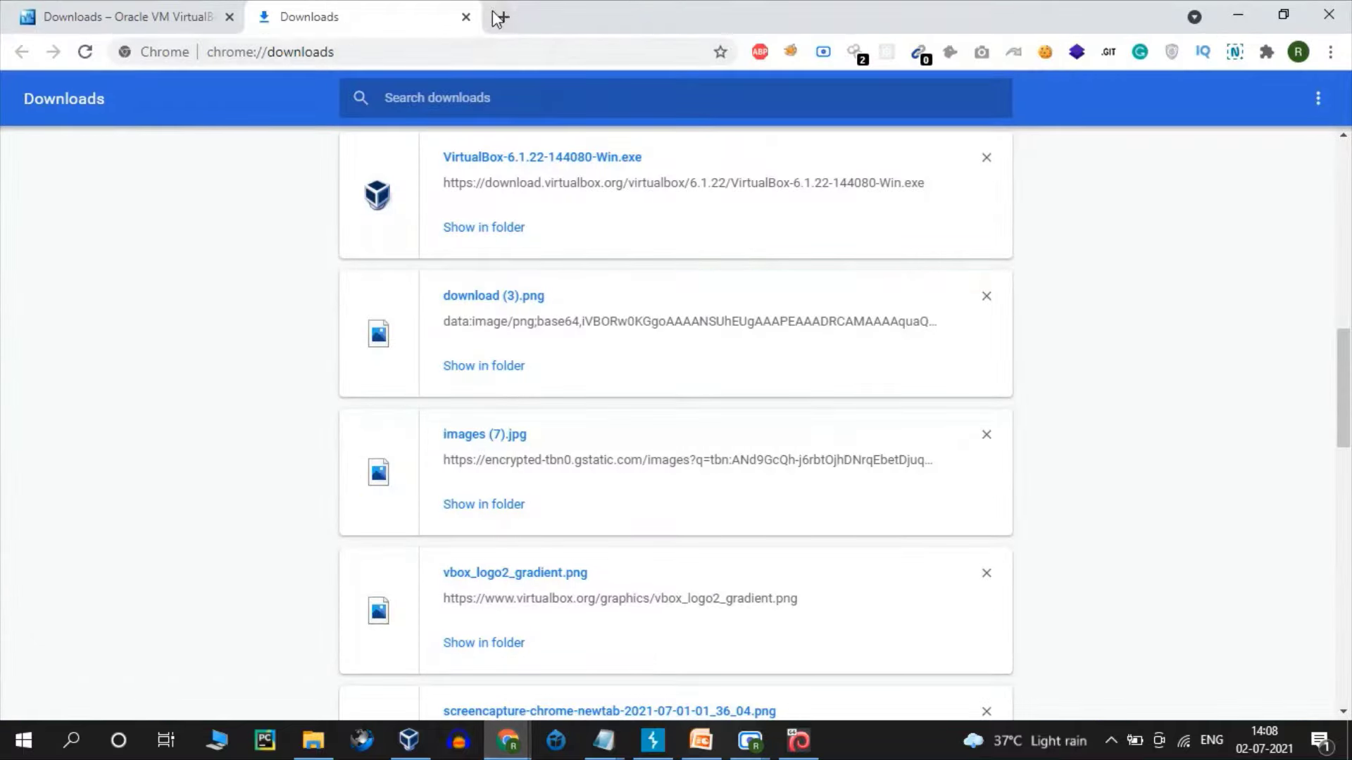
{"action": "left_click", "coordinate": [497, 17]}
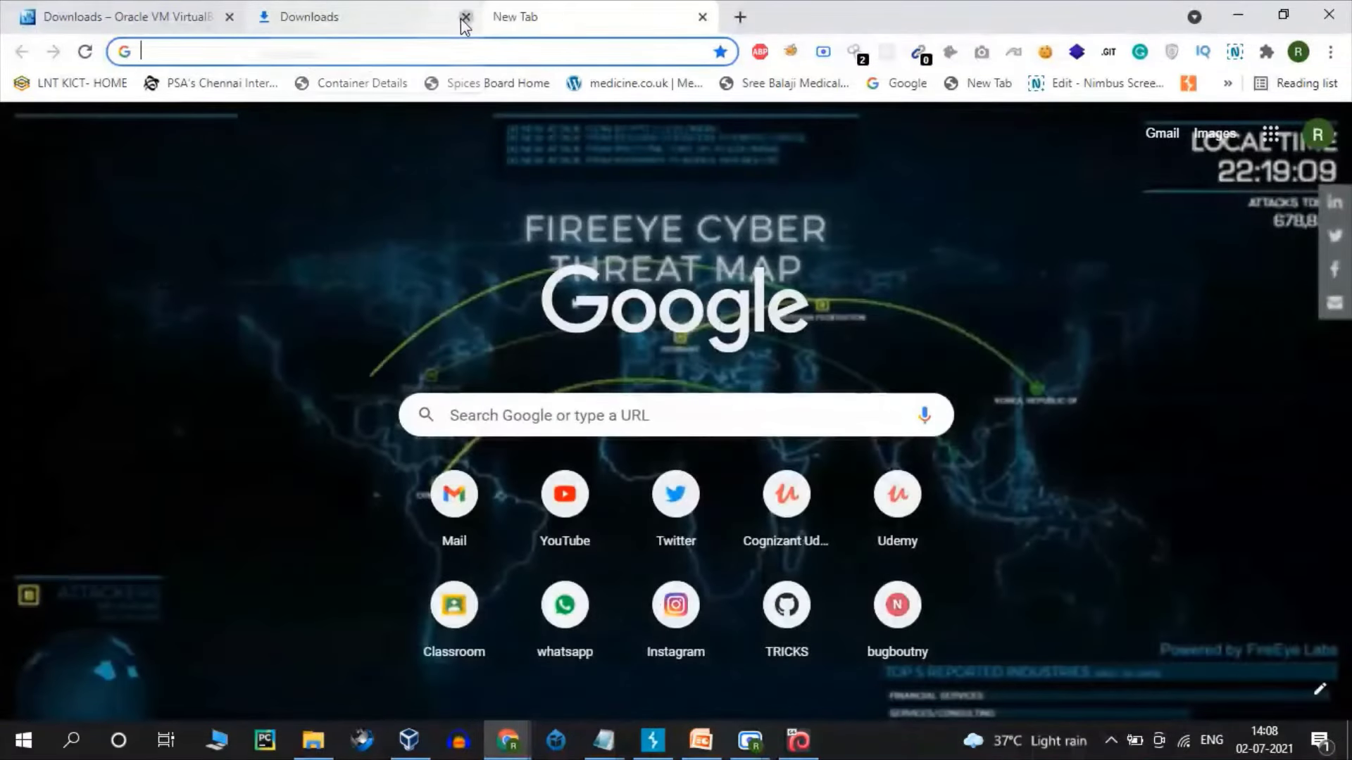
{"action": "left_click", "coordinate": [466, 17]}
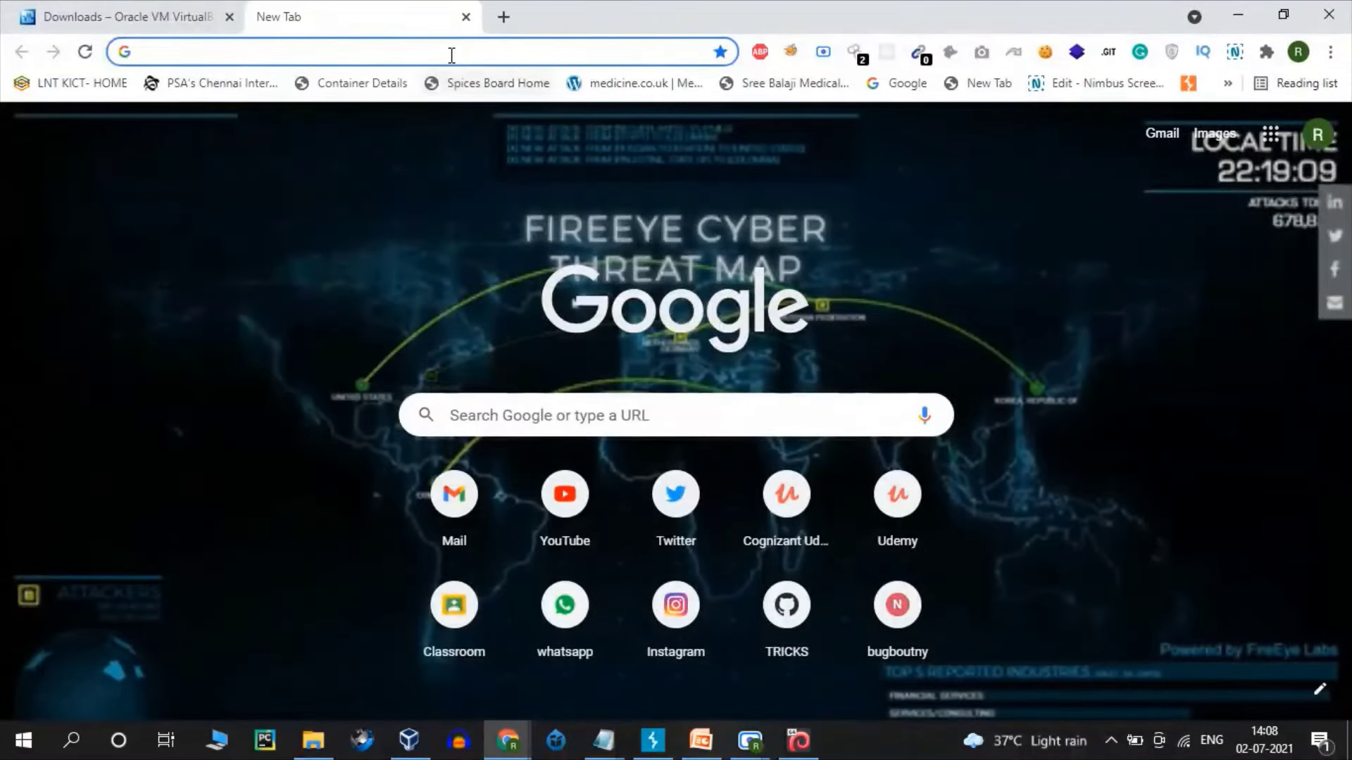
{"action": "key", "text": "ctrl+v"}
{"action": "key", "text": "Return"}
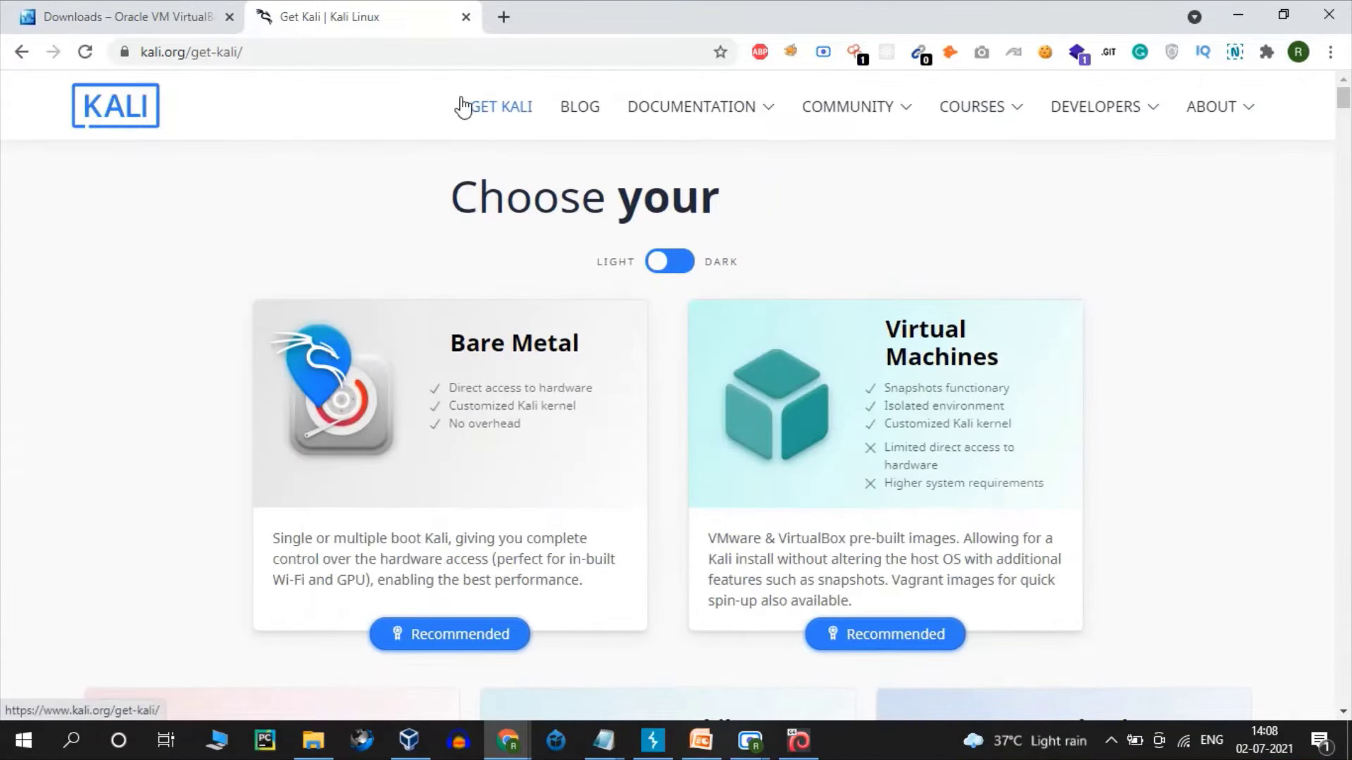
- Jump to the Virtual Machines downloads section, then minimise the browser
{"action": "mouse_move", "coordinate": [1211, 105]}
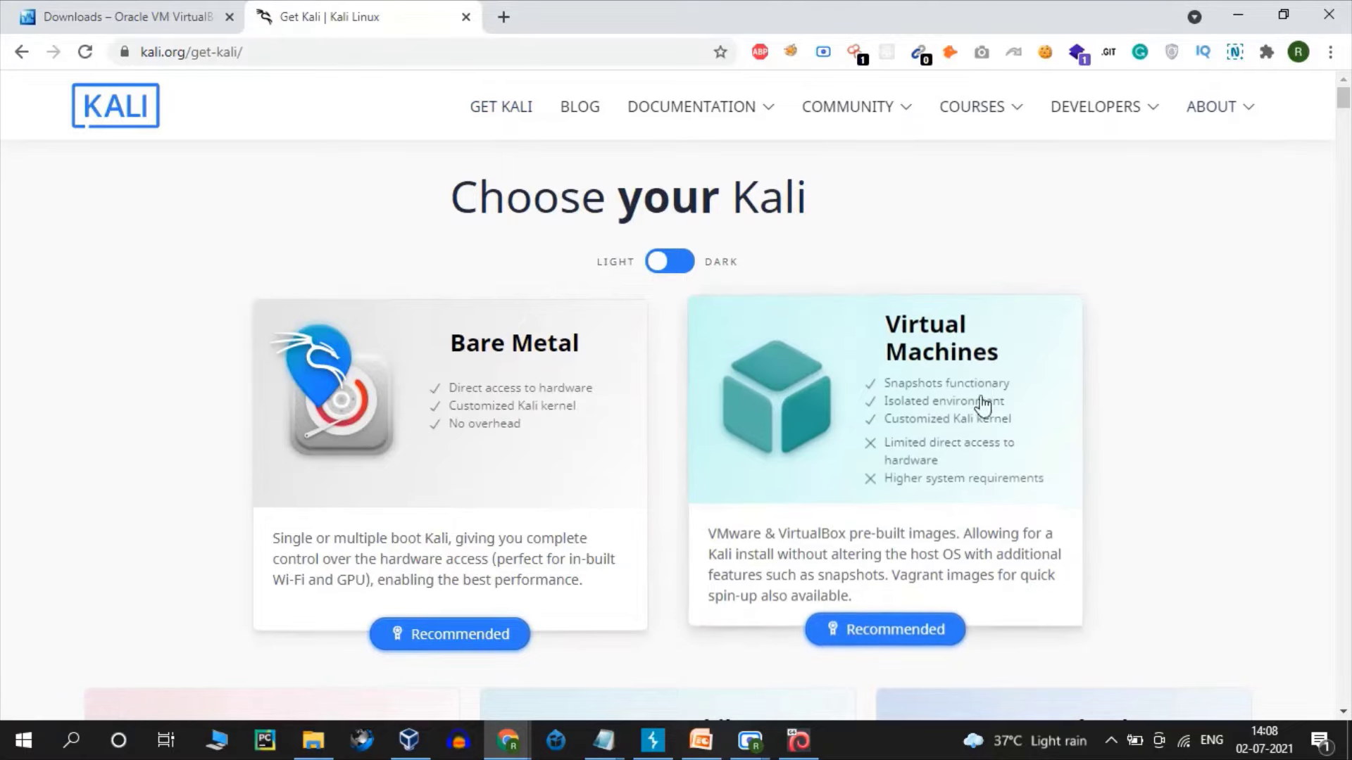
{"action": "left_click", "coordinate": [920, 525]}
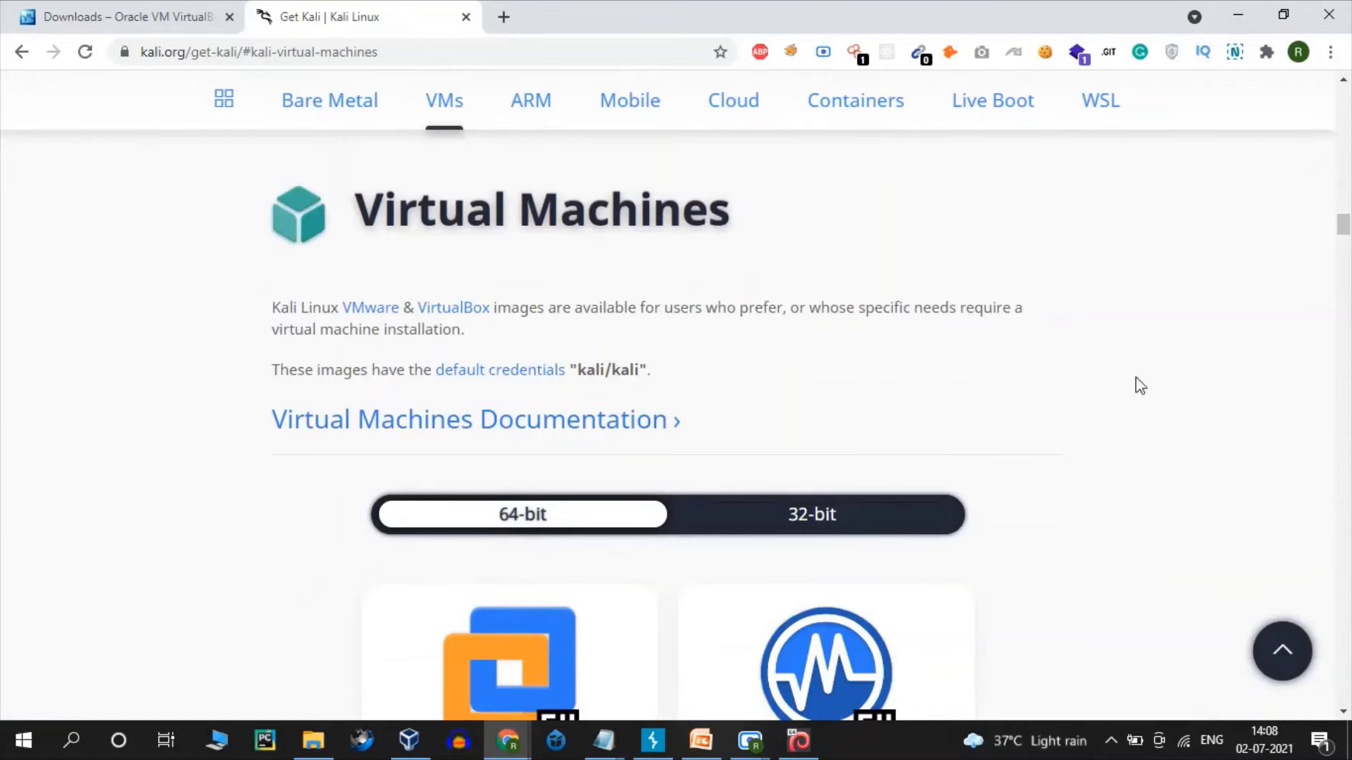
{"action": "left_click_drag", "start_coordinate": [1345, 223], "coordinate": [1346, 233]}
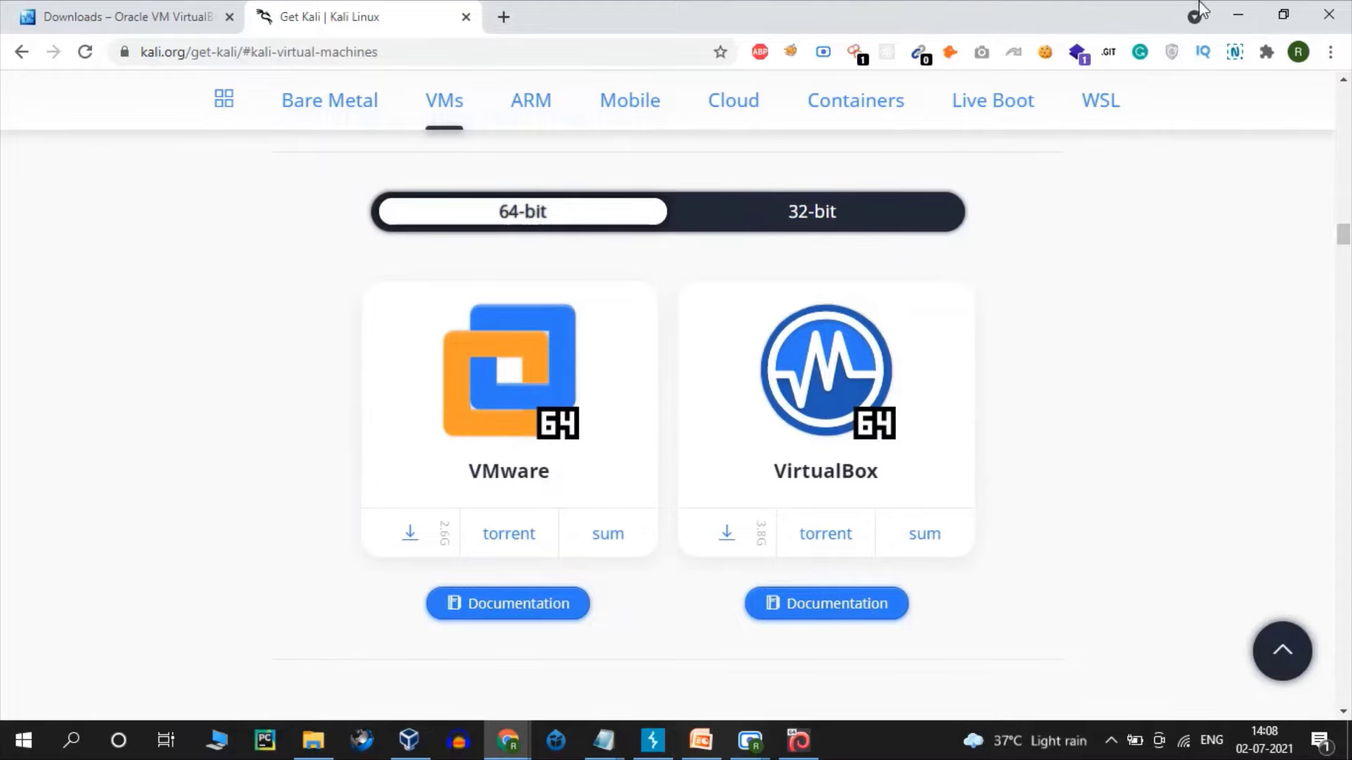
{"action": "left_click", "coordinate": [1239, 10]}
{"action": "left_click", "coordinate": [1235, 9]}
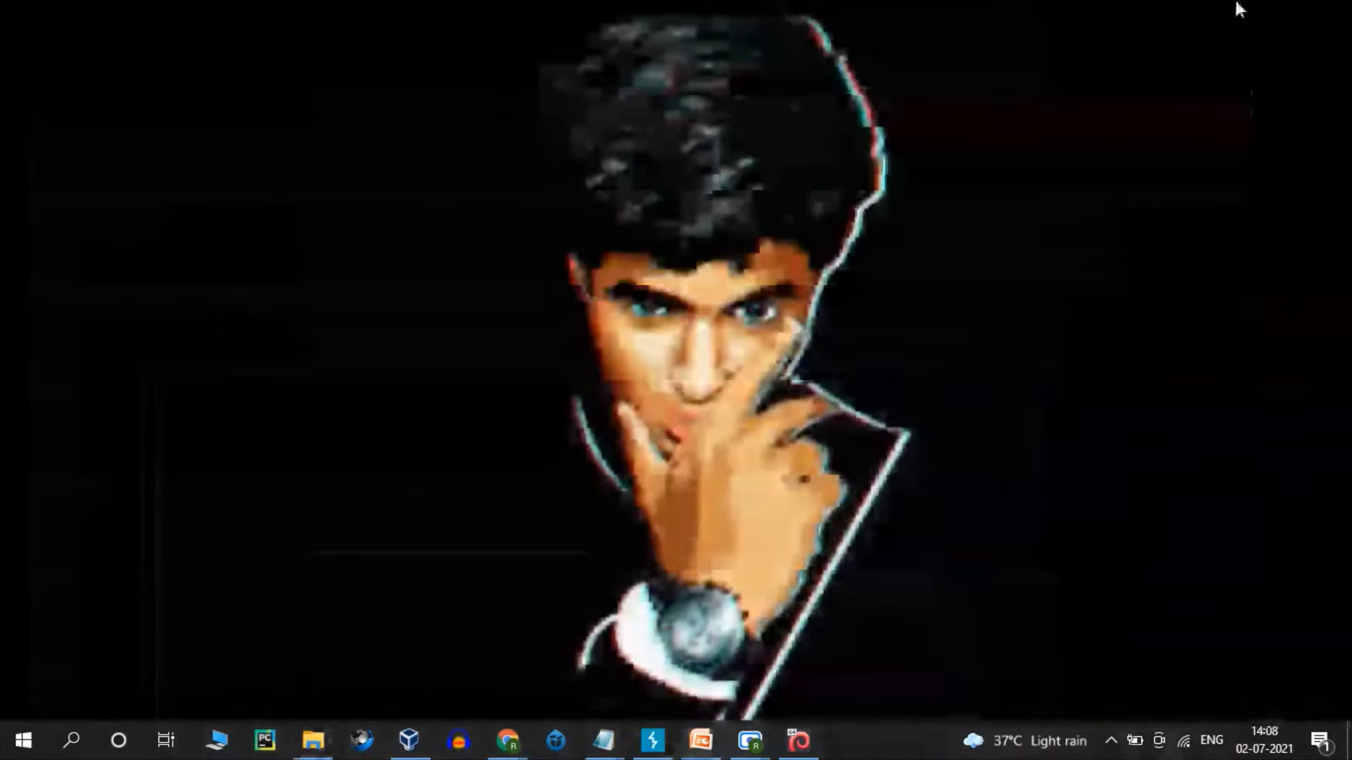
{"action": "left_click", "coordinate": [223, 739]}
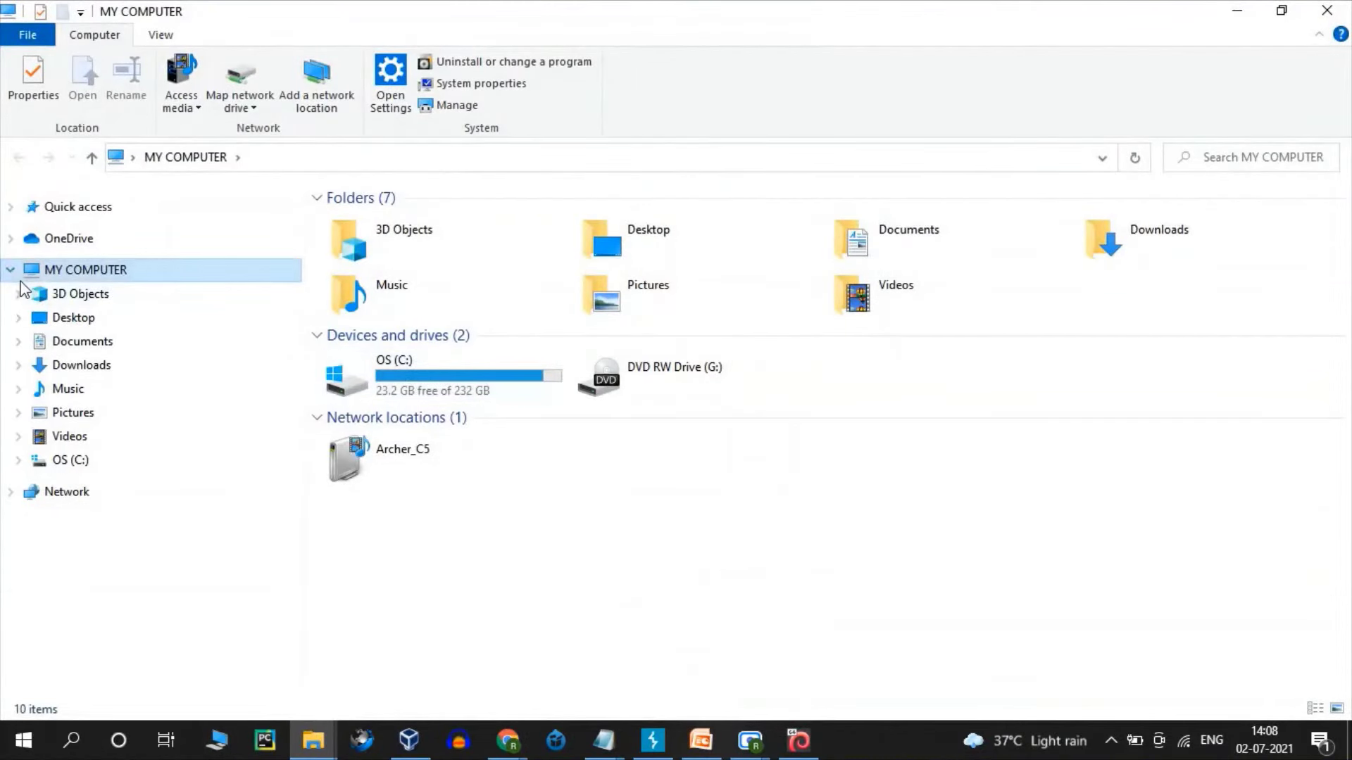
{"action": "right_click", "coordinate": [67, 270]}
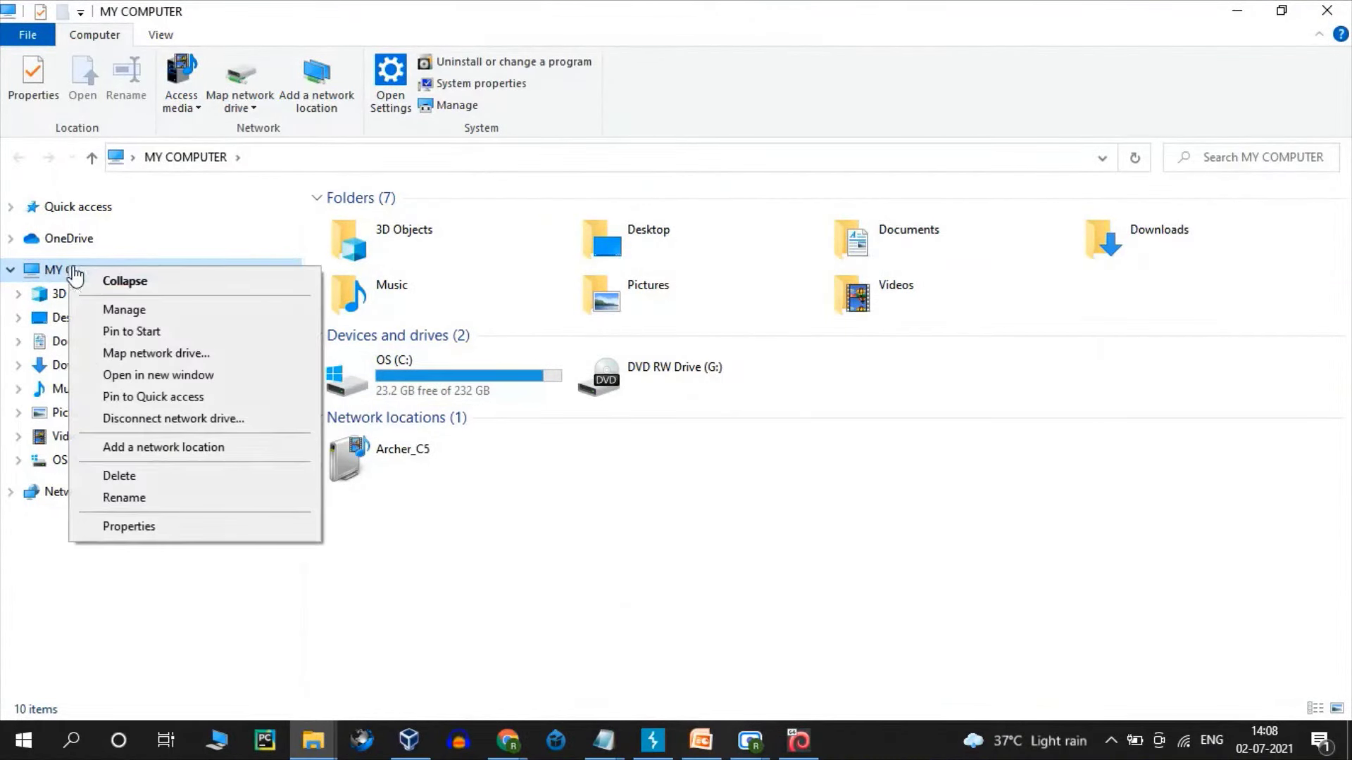
{"action": "left_click", "coordinate": [167, 526]}
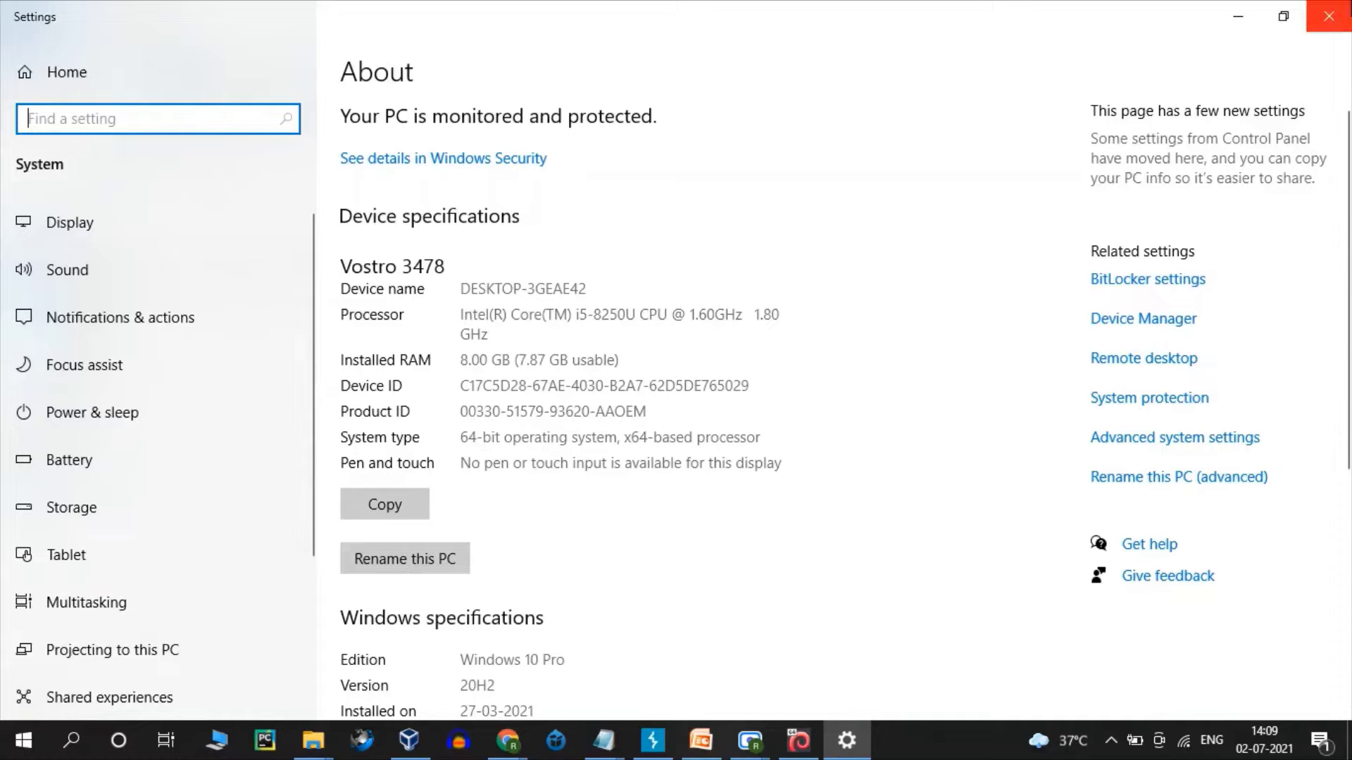
{"action": "left_click", "coordinate": [1328, 15]}
{"action": "left_click", "coordinate": [1237, 9]}
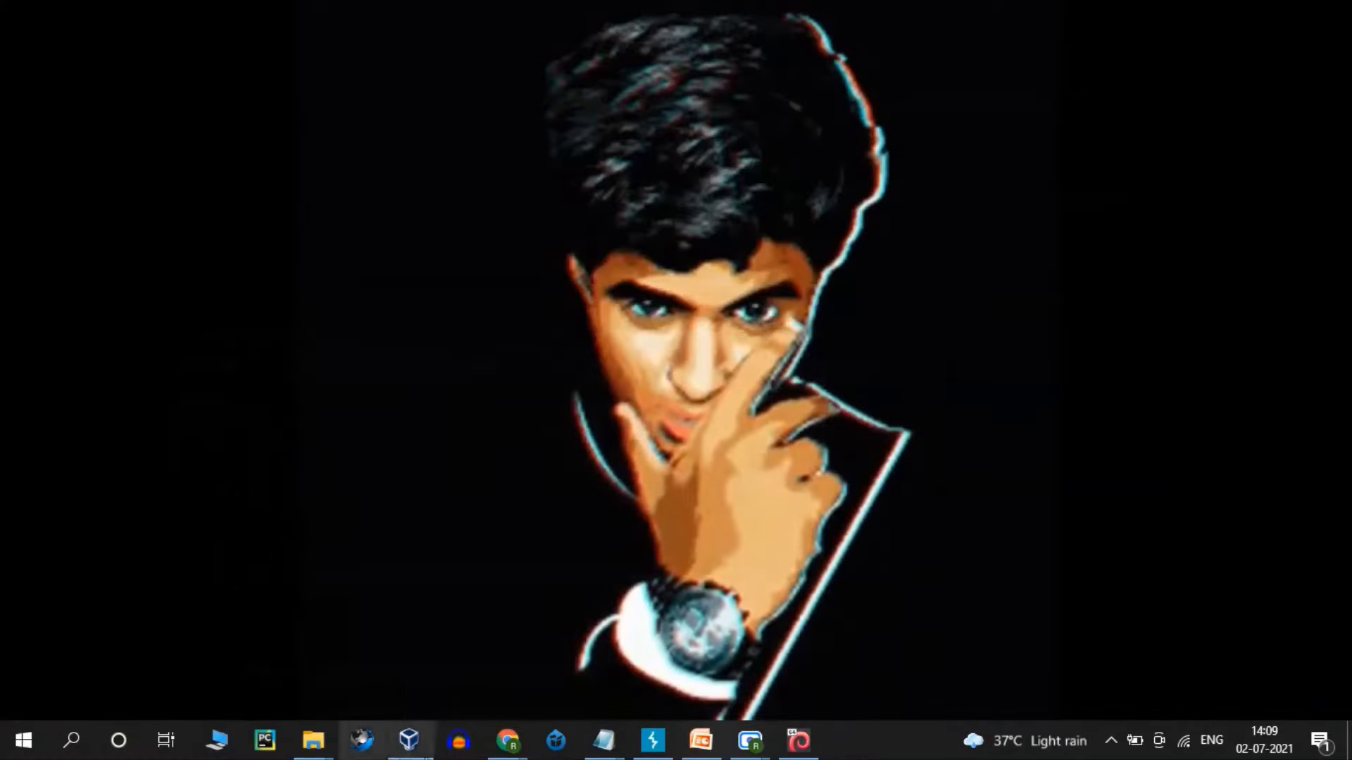
- Start downloading the 64-bit VirtualBox Kali image (kali-linux-2021.2 .ova, 3.7 GB)
{"action": "mouse_move", "coordinate": [506, 739]}
{"action": "left_click", "coordinate": [416, 694]}
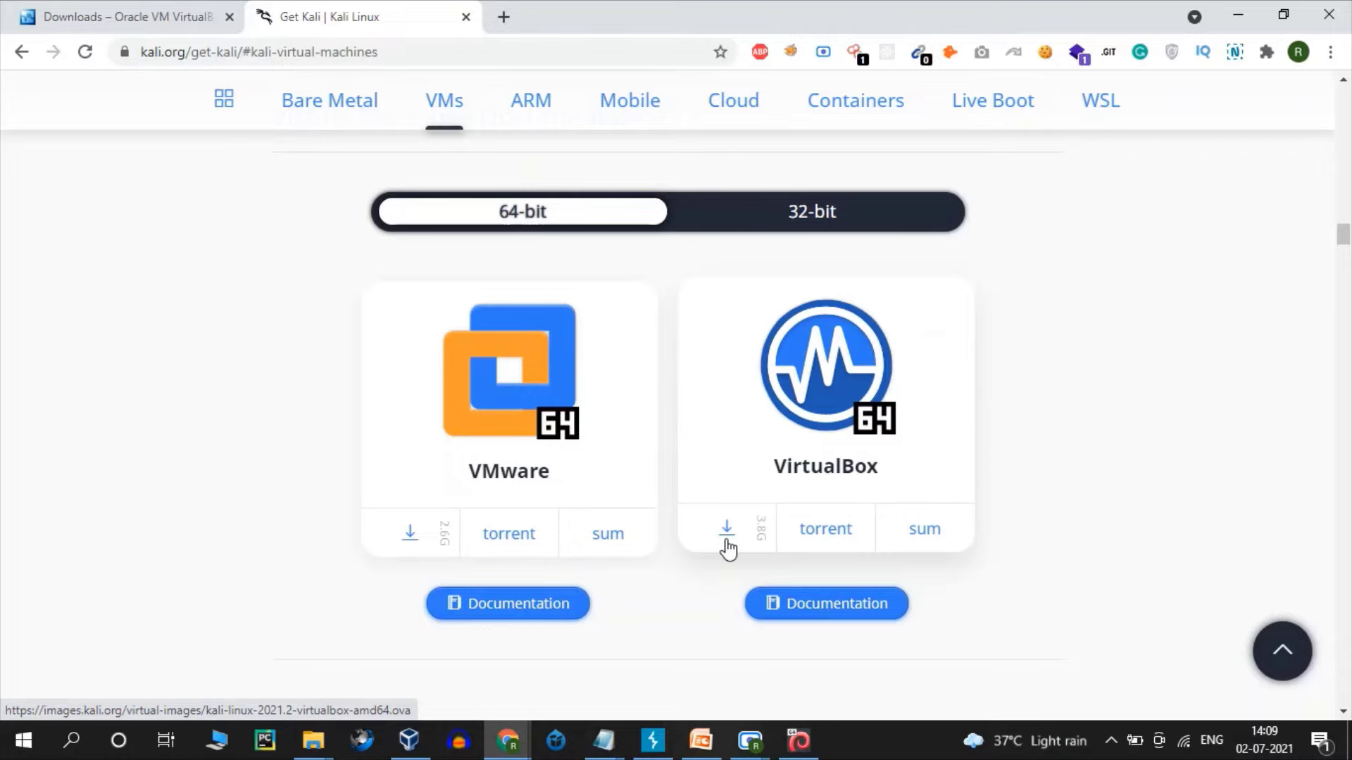
{"action": "left_click", "coordinate": [726, 542]}
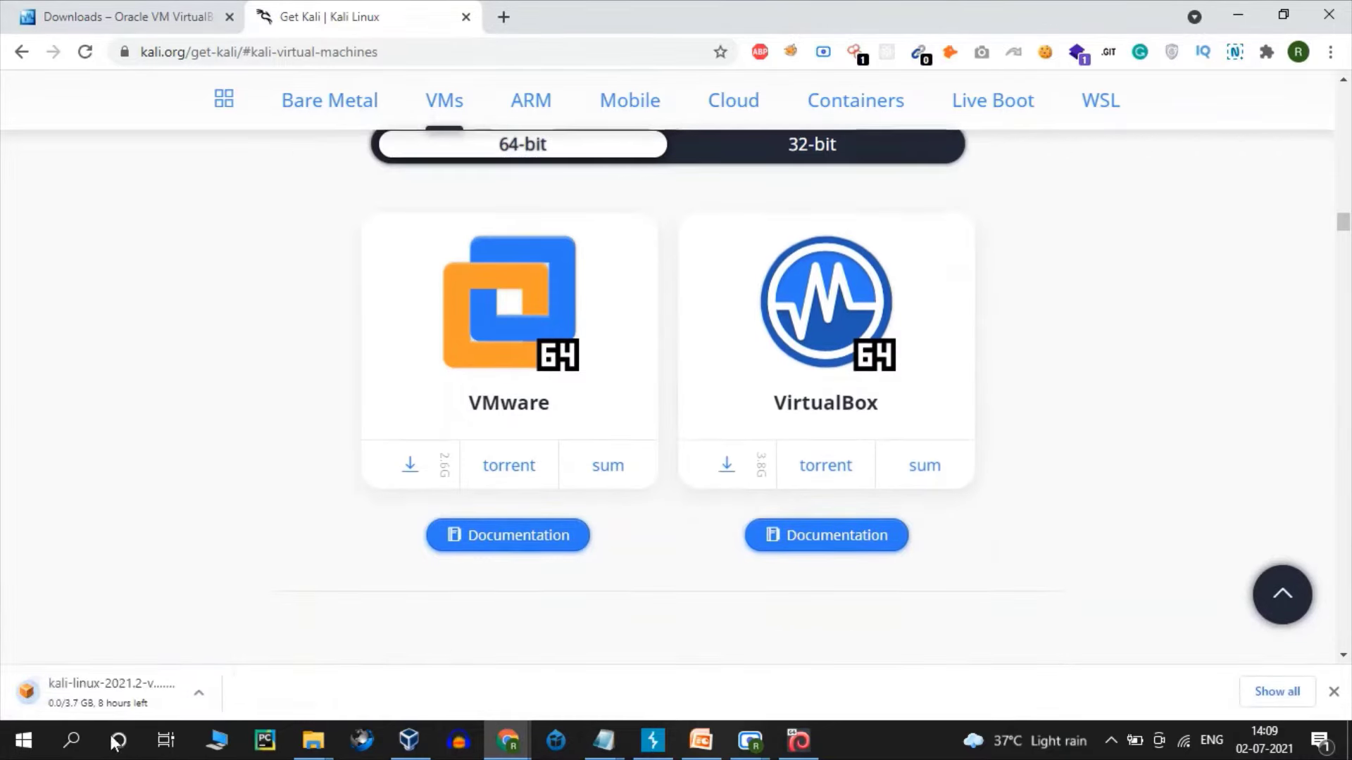
- Cancel the Kali image download and close the download shelf
{"action": "left_click", "coordinate": [209, 690]}
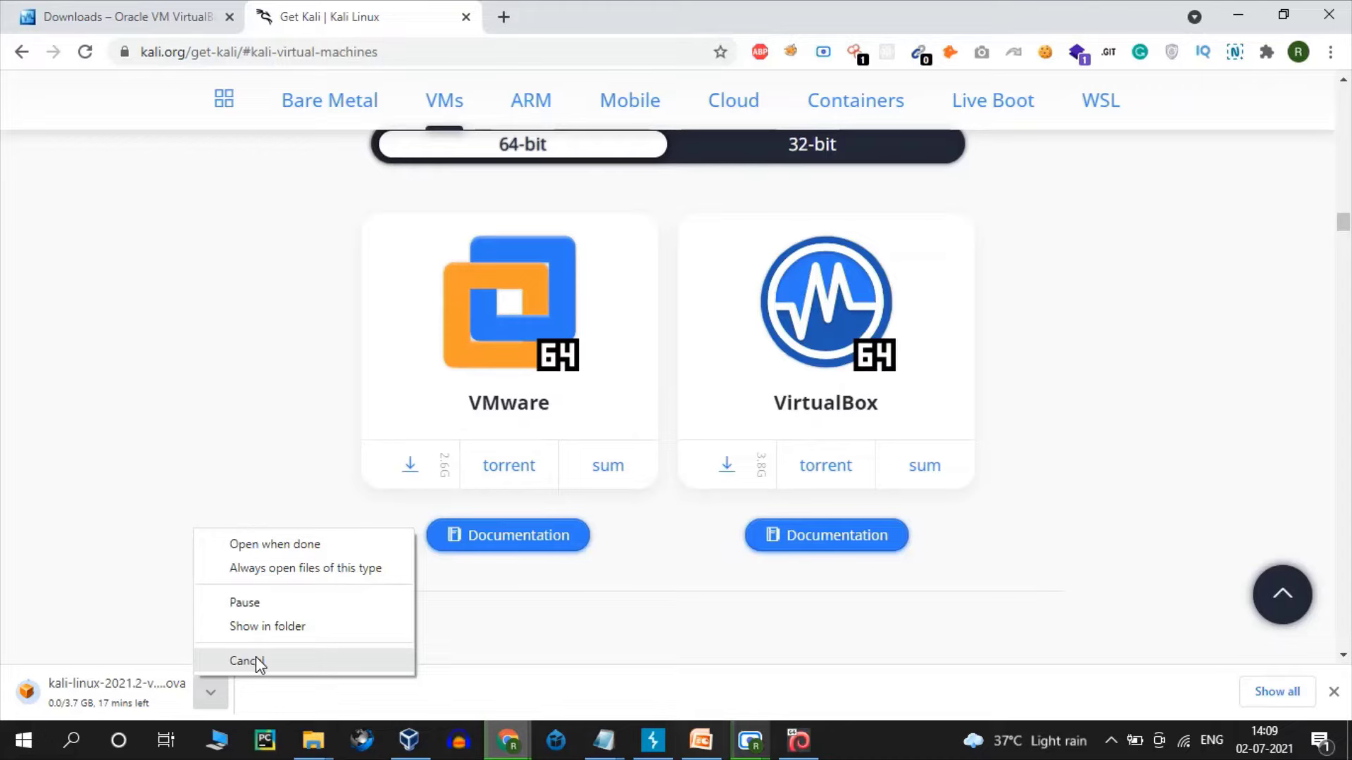
{"action": "left_click", "coordinate": [256, 658]}
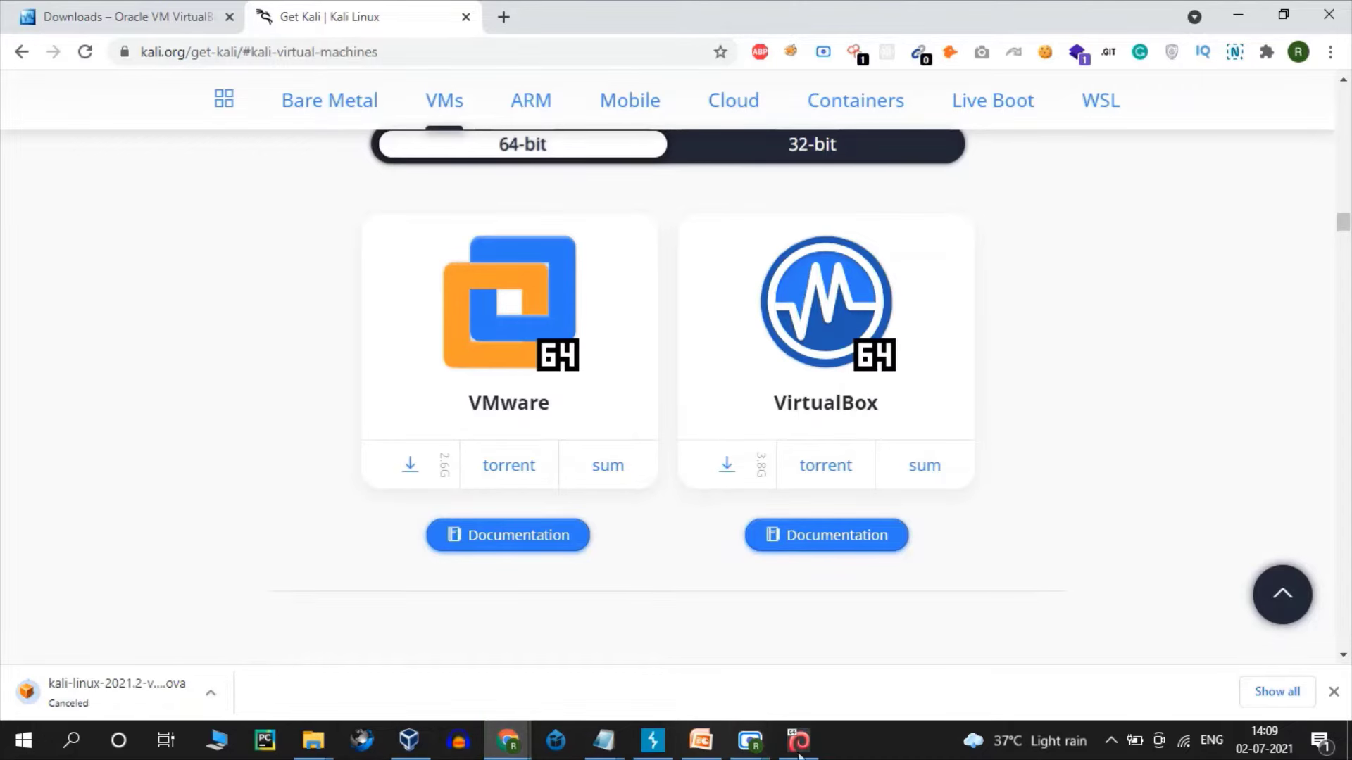
{"action": "left_click", "coordinate": [1333, 694]}
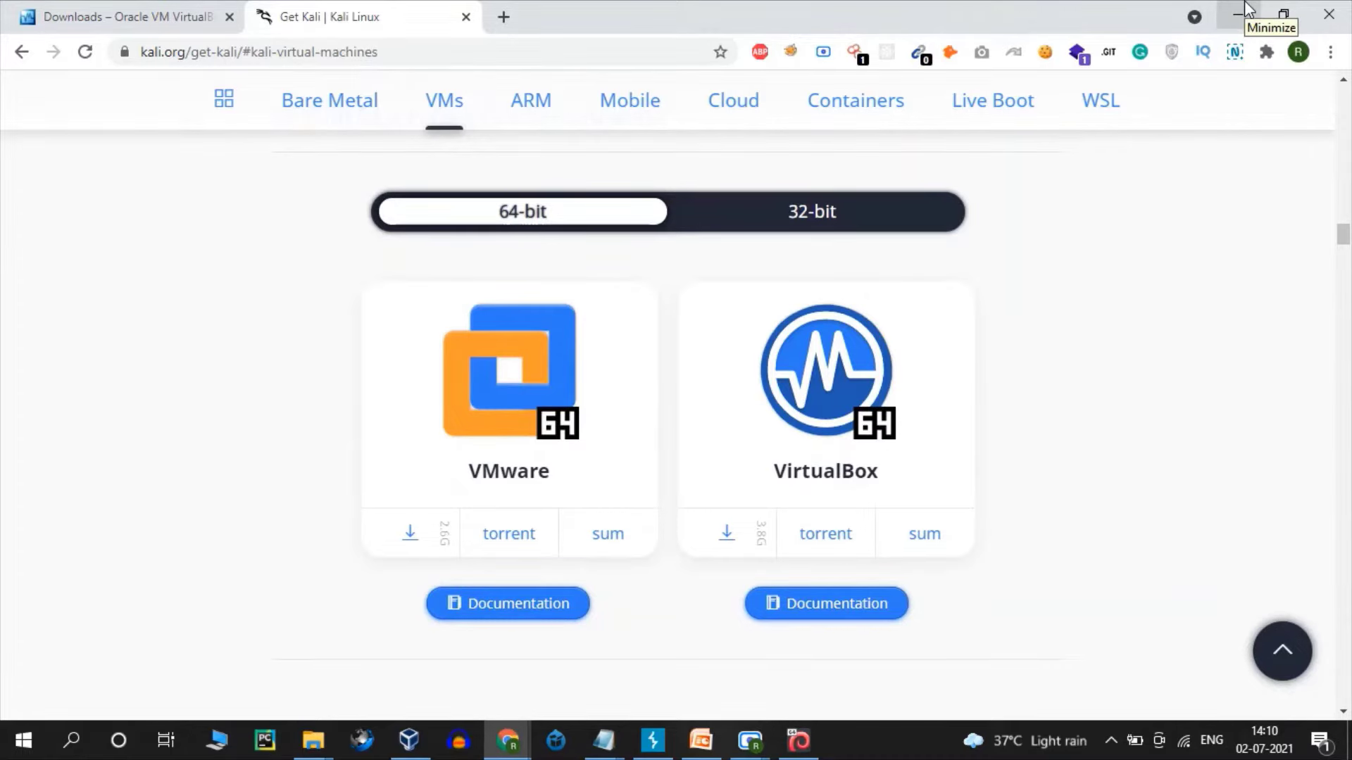
- Open kali-linux-2020.3-vbox-amd64 .ova from the Downloads folder to start the appliance import
{"action": "left_click", "coordinate": [1246, 10]}
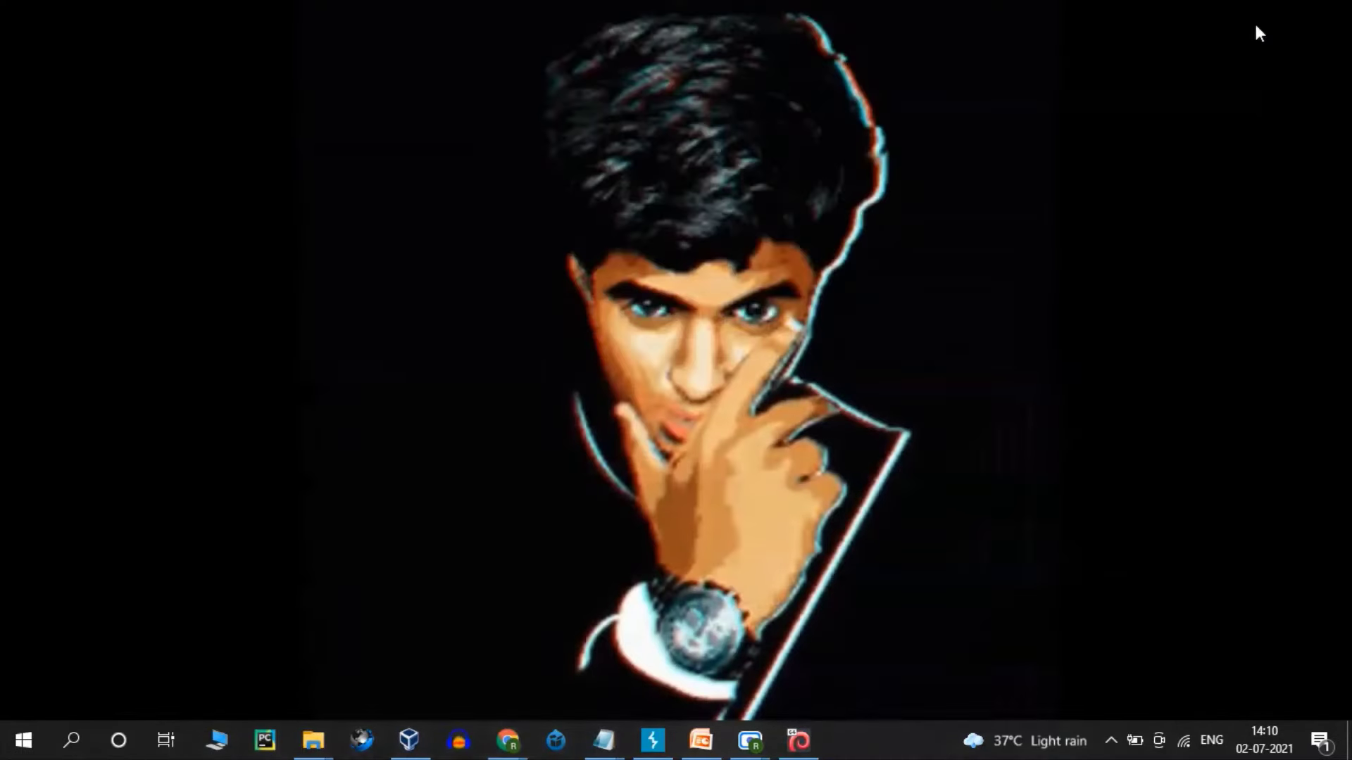
{"action": "mouse_move", "coordinate": [313, 740]}
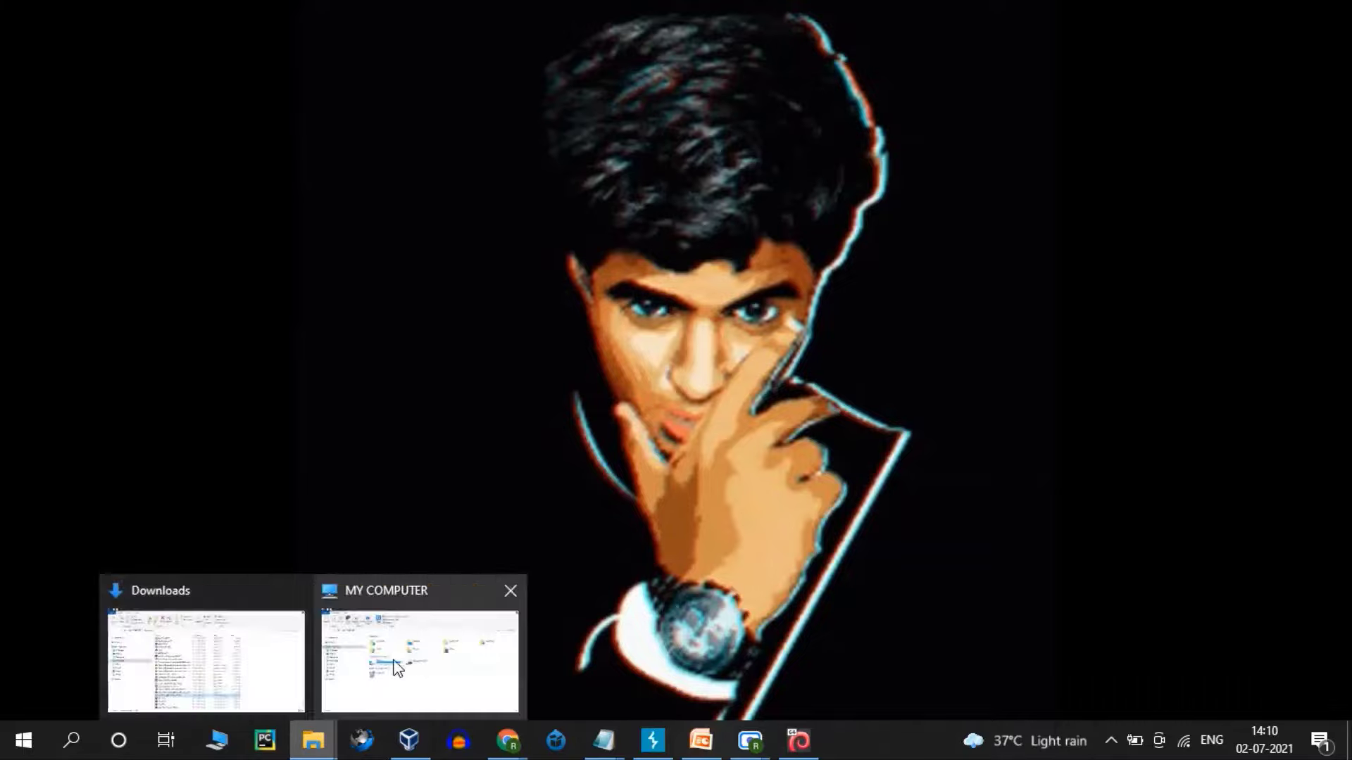
{"action": "left_click", "coordinate": [212, 677]}
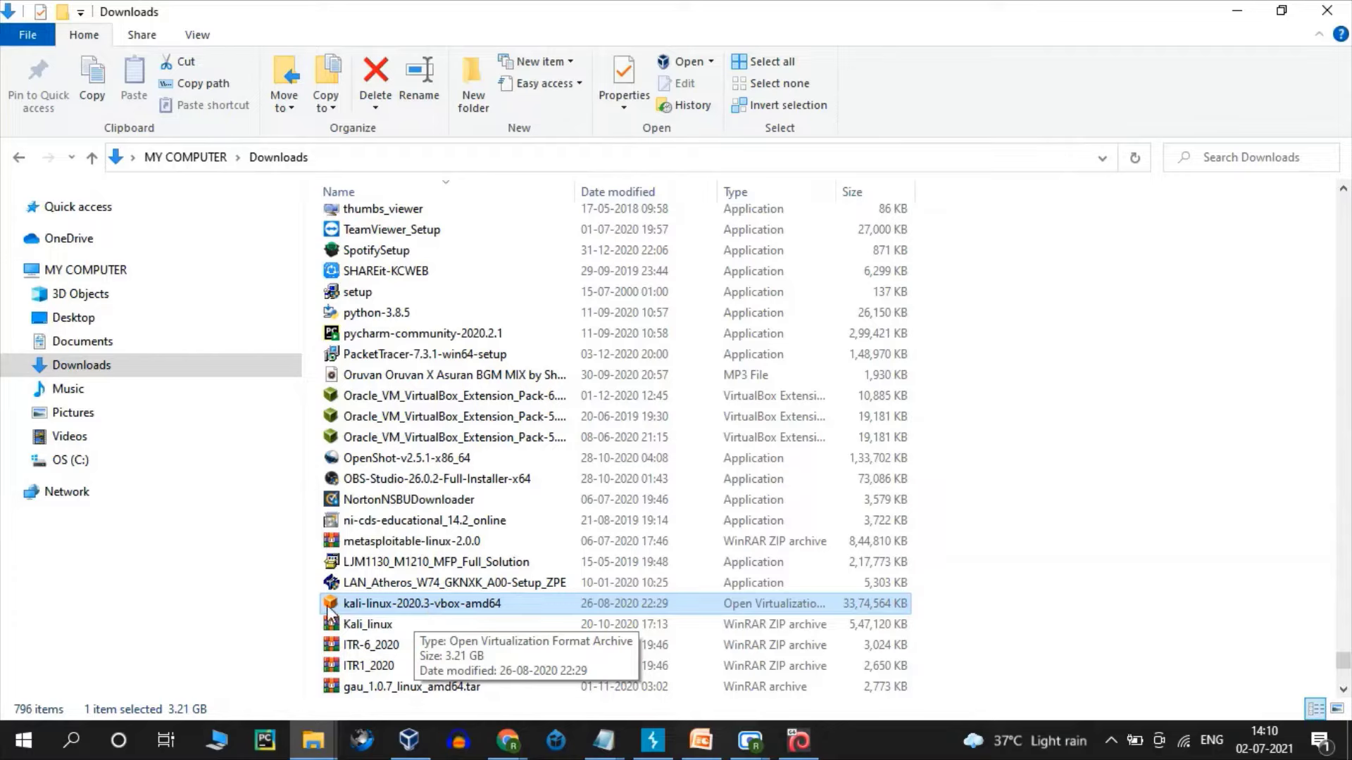
{"action": "double_click", "coordinate": [446, 606]}
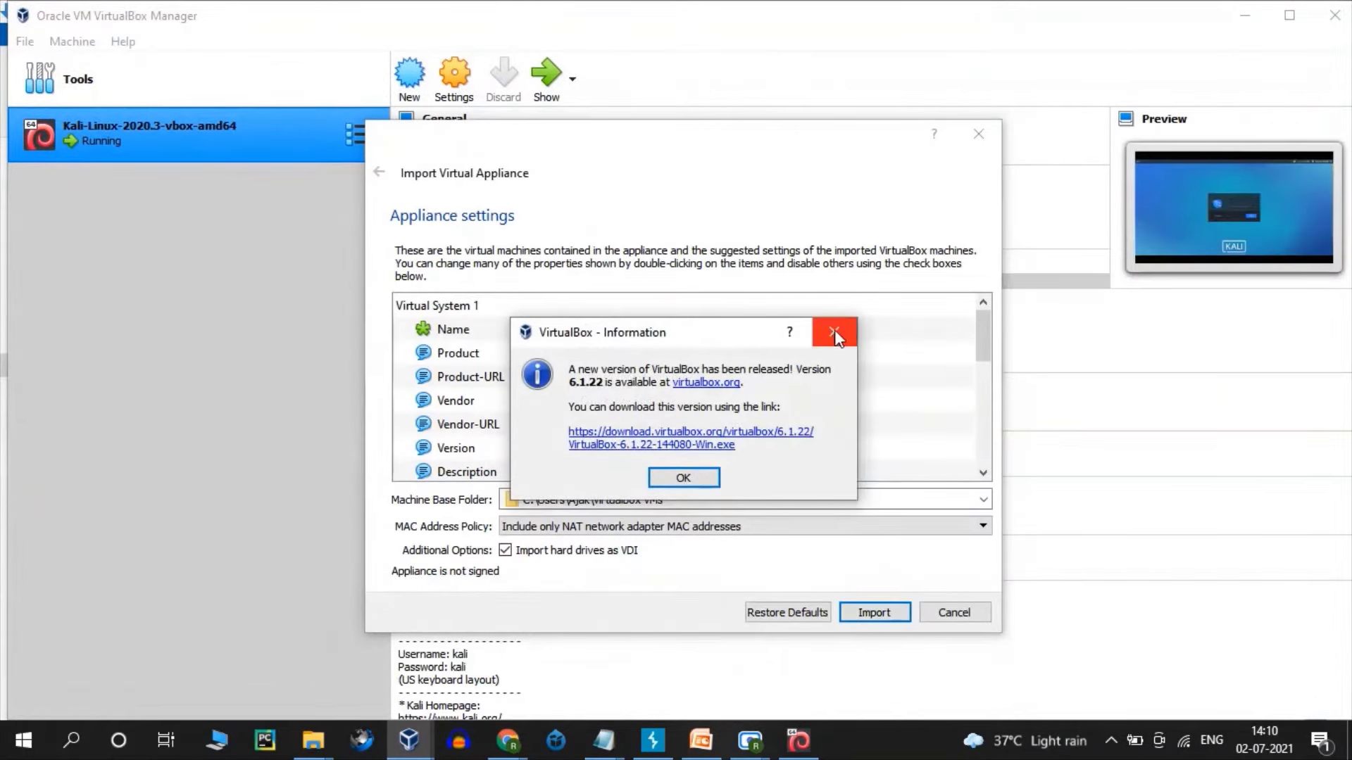
- Dismiss the VirtualBox update notice and cancel the Kali-Linux-2020.3 appliance import
{"action": "left_click", "coordinate": [834, 331]}
{"action": "left_click_drag", "start_coordinate": [834, 141], "coordinate": [709, 75]}
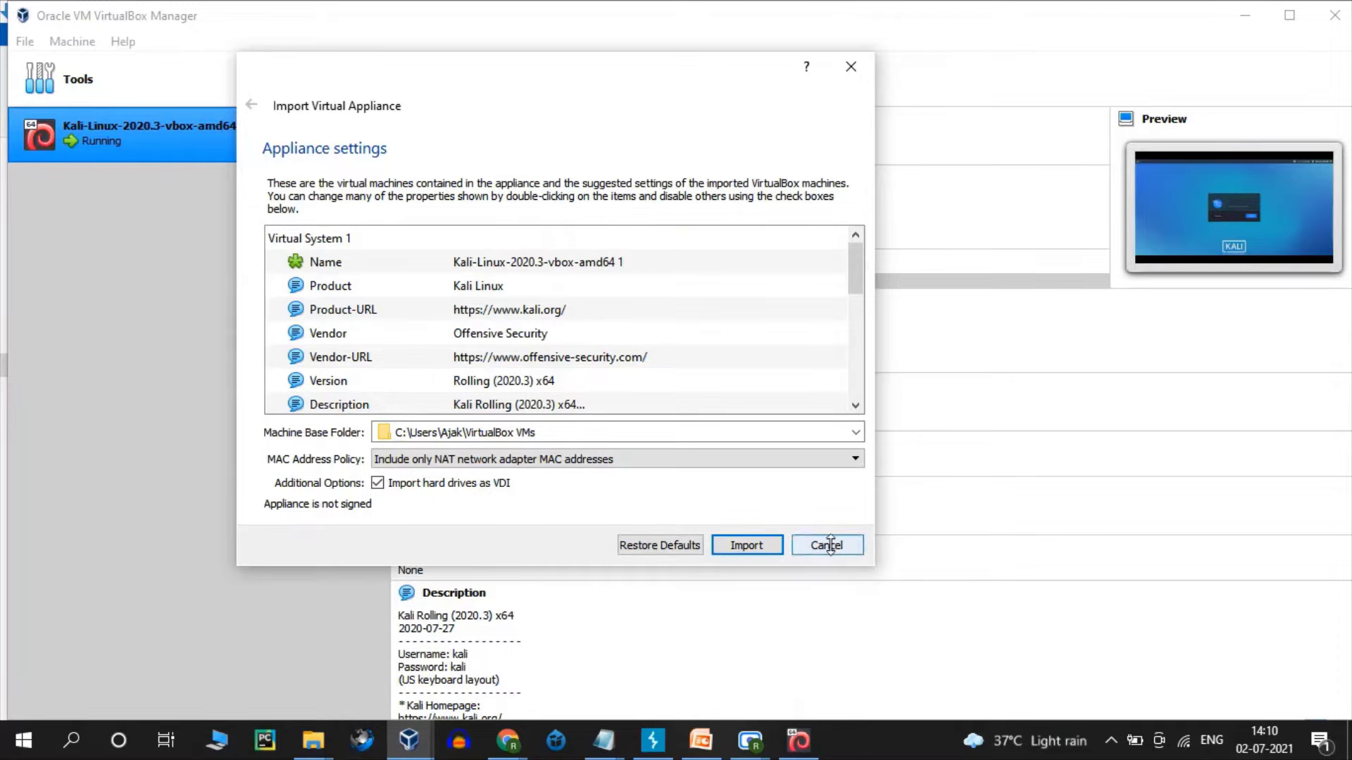
{"action": "left_click", "coordinate": [827, 545]}
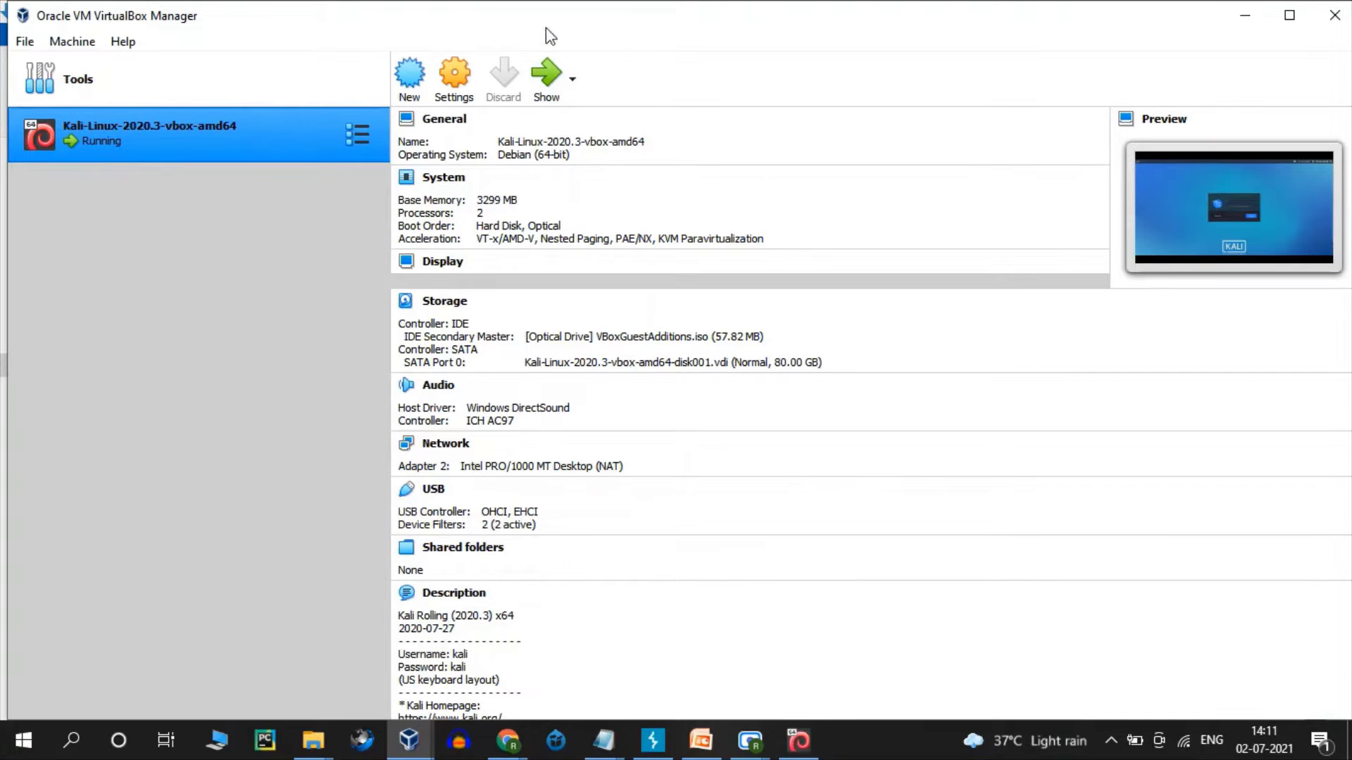
- Power off the running Kali-Linux-2020.3-vbox-amd64 VM from its window
{"action": "left_click", "coordinate": [549, 76]}
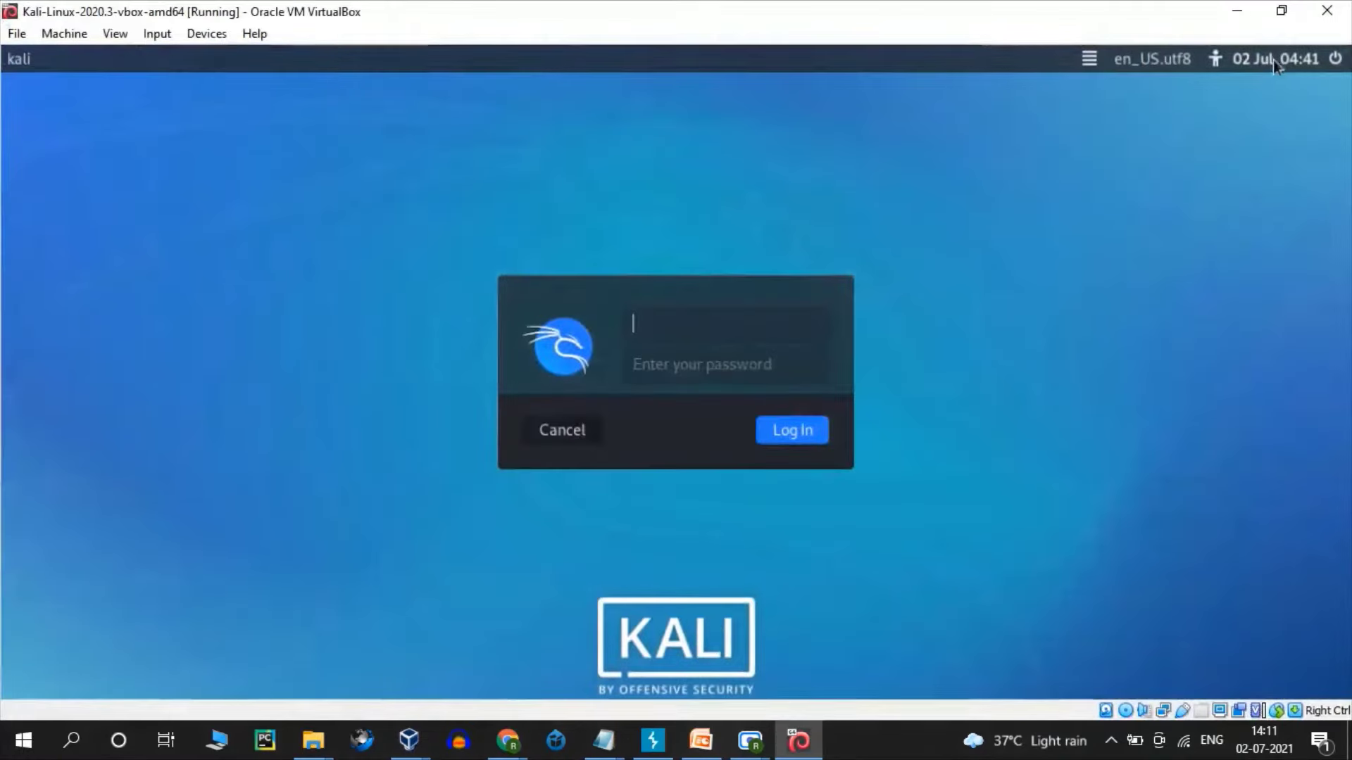
{"action": "left_click", "coordinate": [1327, 11]}
{"action": "left_click", "coordinate": [595, 421]}
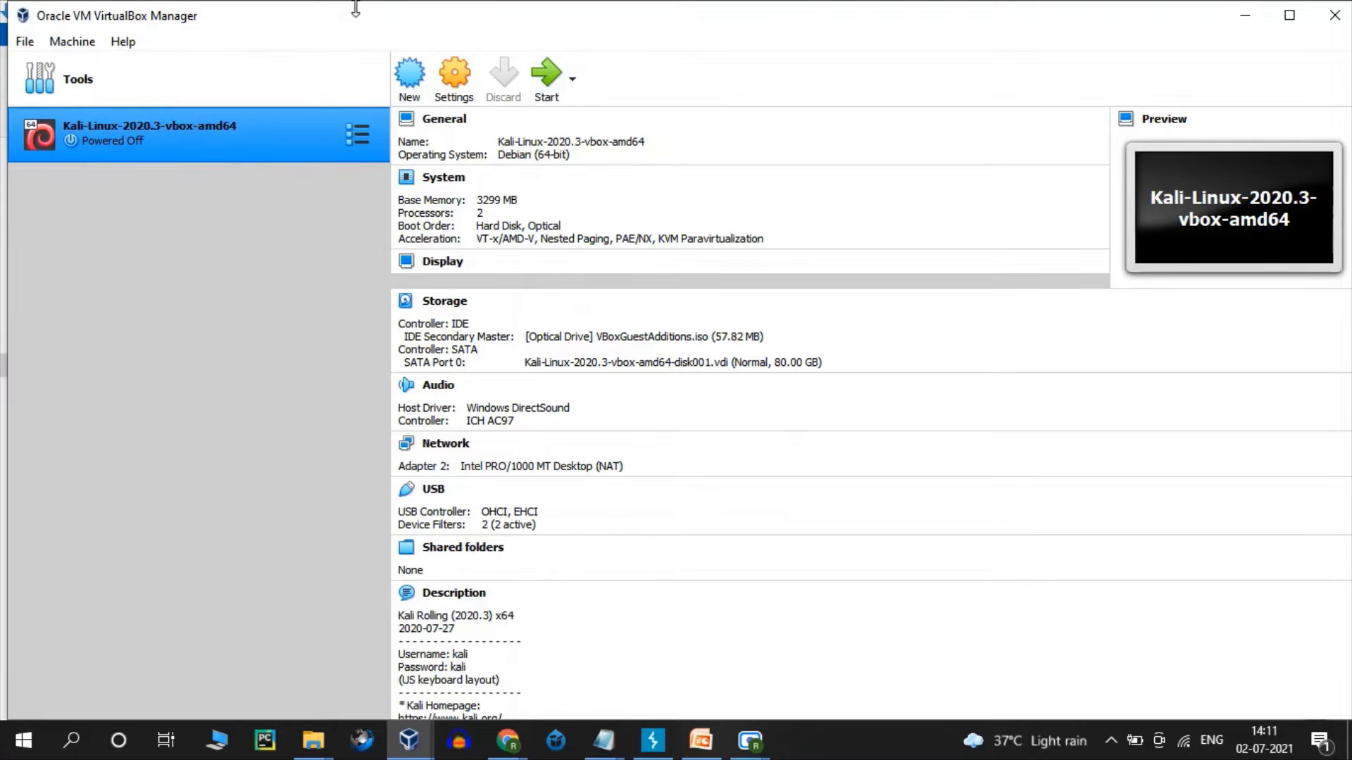
- Open the Kali VM's settings, keep version Debian (64-bit), and review the General tabs
{"action": "left_click", "coordinate": [438, 70]}
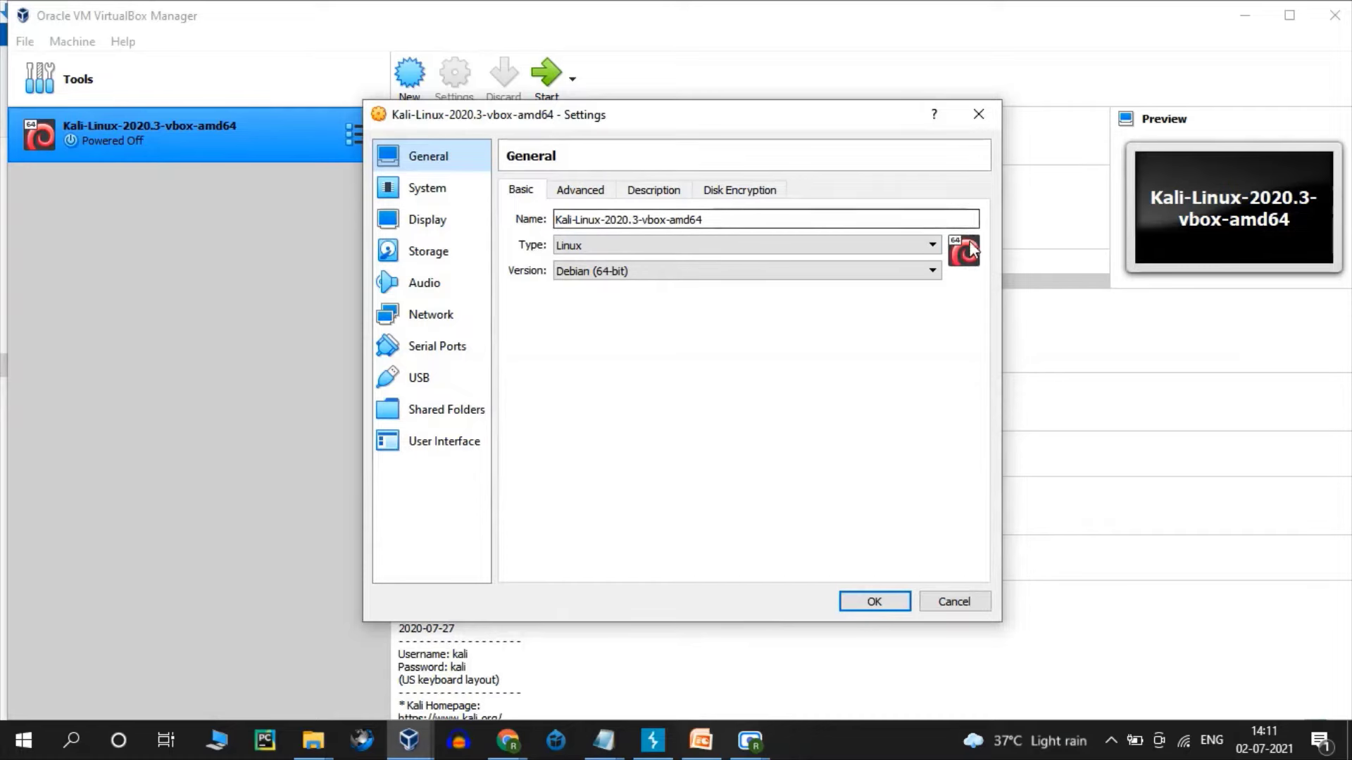
{"action": "left_click", "coordinate": [940, 271]}
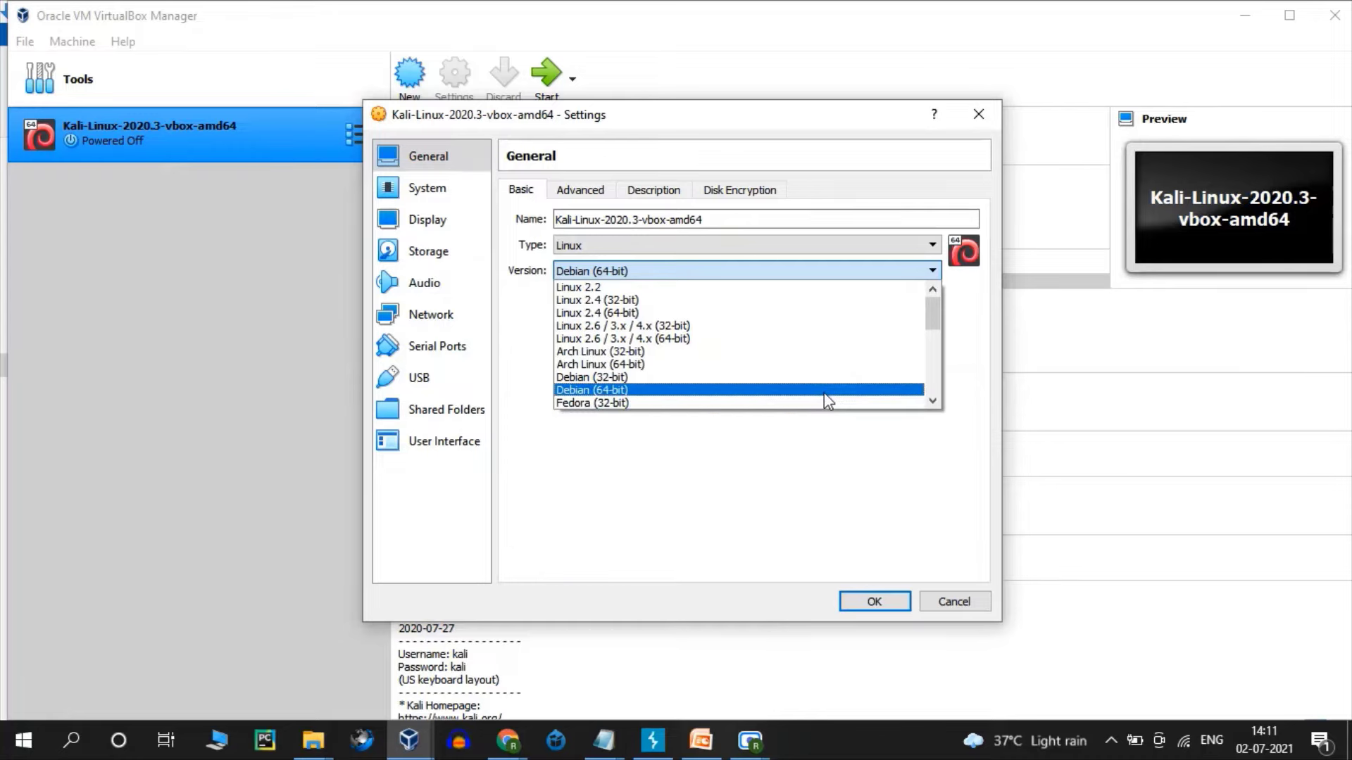
{"action": "left_click", "coordinate": [824, 392]}
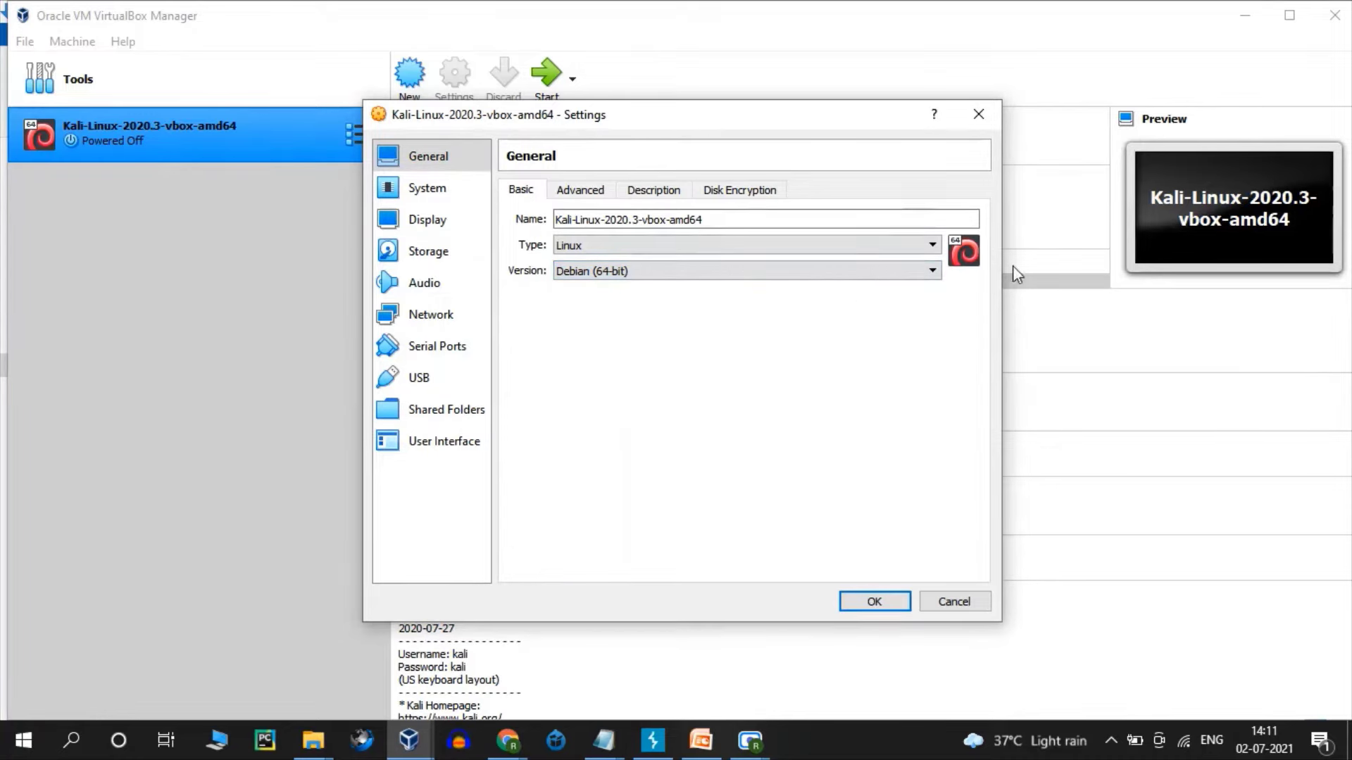
{"action": "left_click", "coordinate": [600, 194]}
{"action": "left_click", "coordinate": [647, 191]}
{"action": "left_click", "coordinate": [756, 191]}
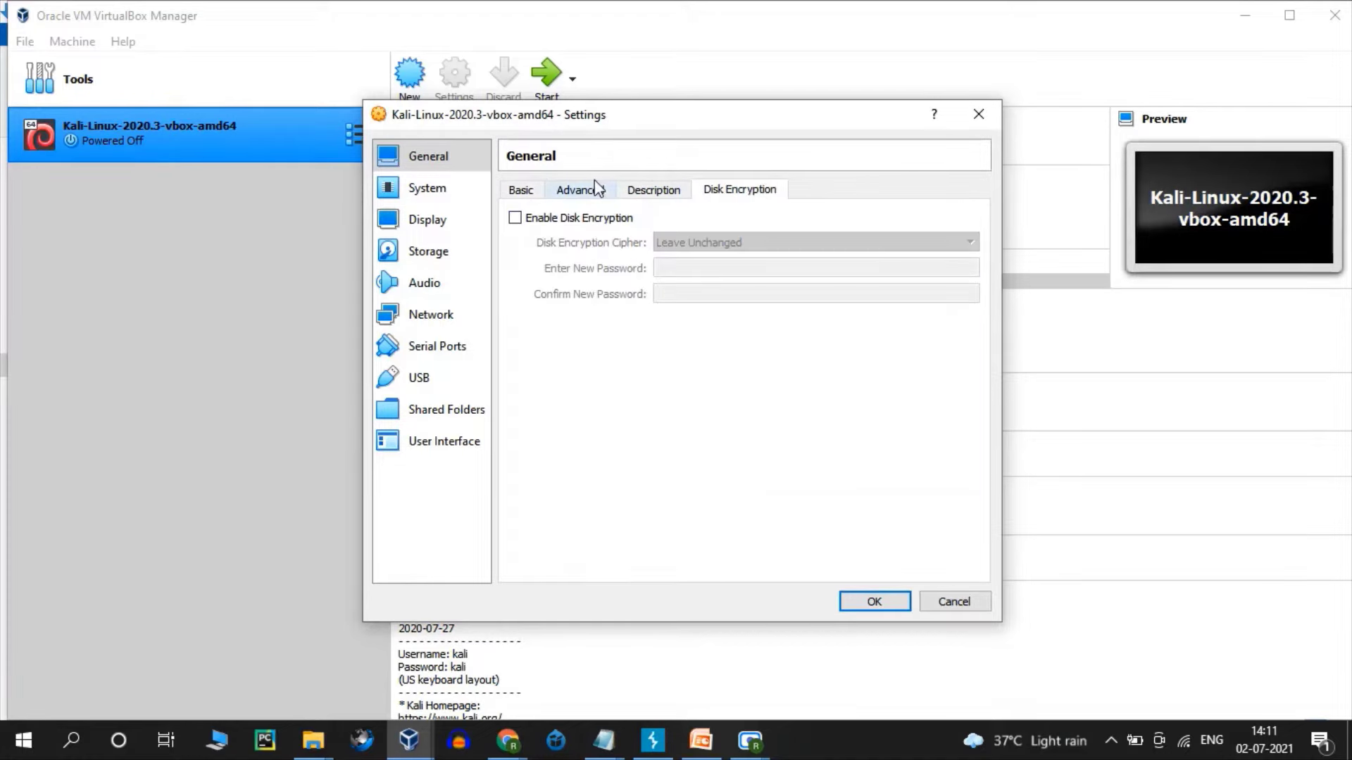
{"action": "left_click", "coordinate": [521, 190]}
- Review the System memory and processor settings, then the Storage and Audio pages
{"action": "left_click", "coordinate": [437, 201]}
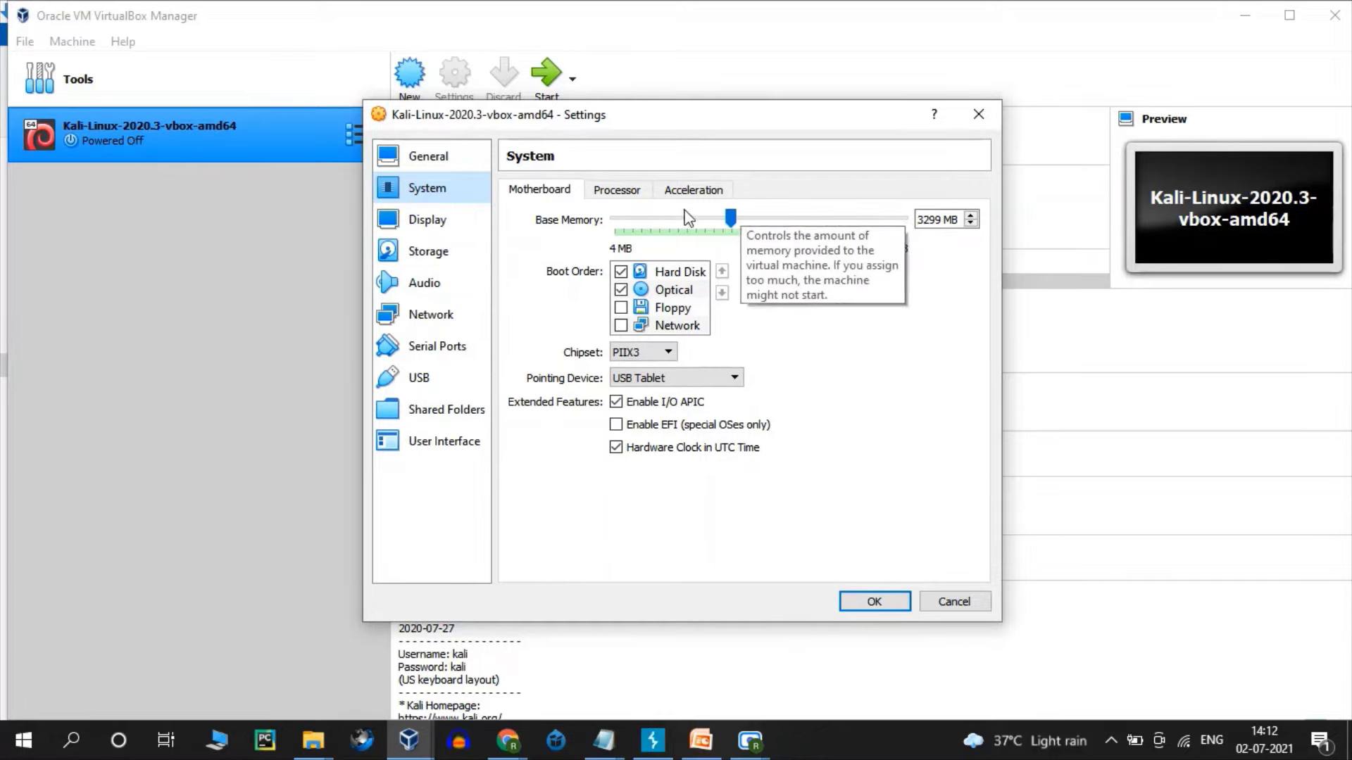
{"action": "left_click", "coordinate": [596, 192]}
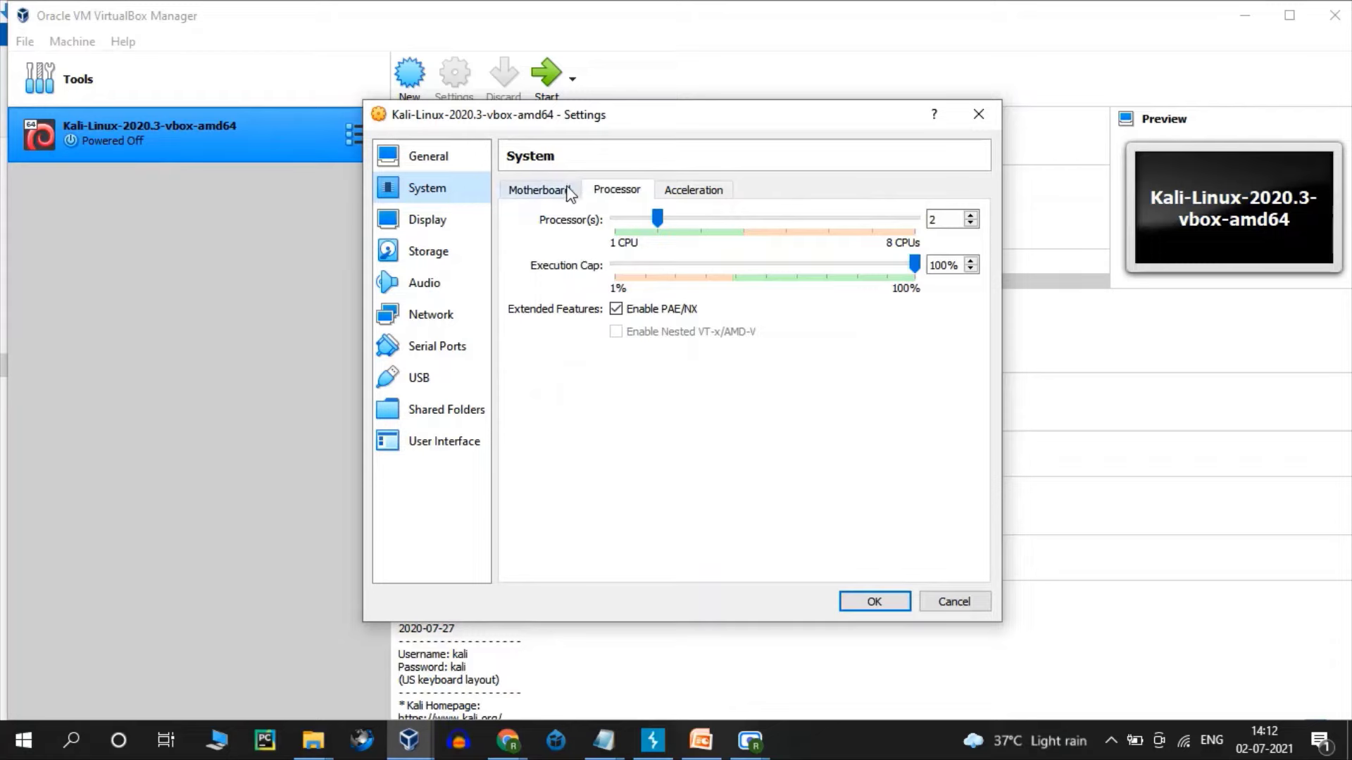
{"action": "left_click", "coordinate": [564, 189]}
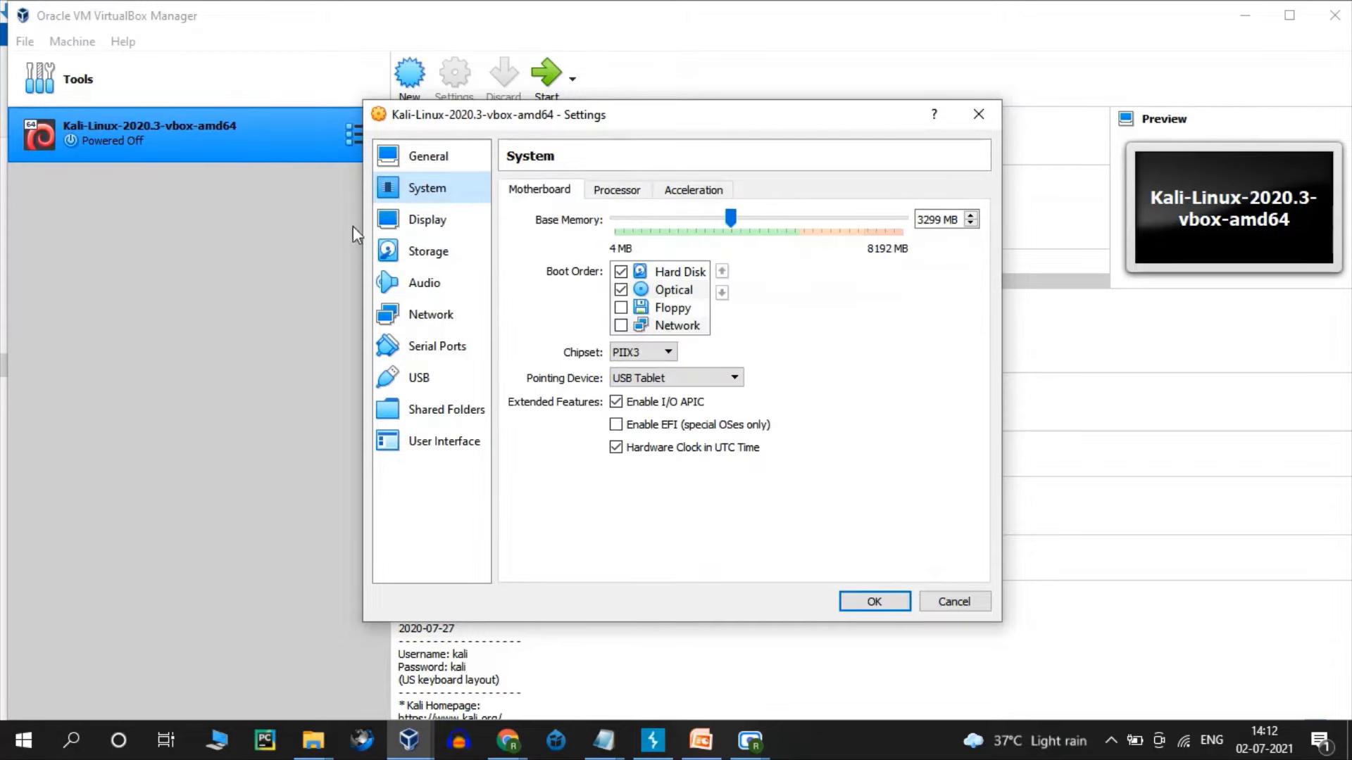
{"action": "left_click", "coordinate": [429, 255]}
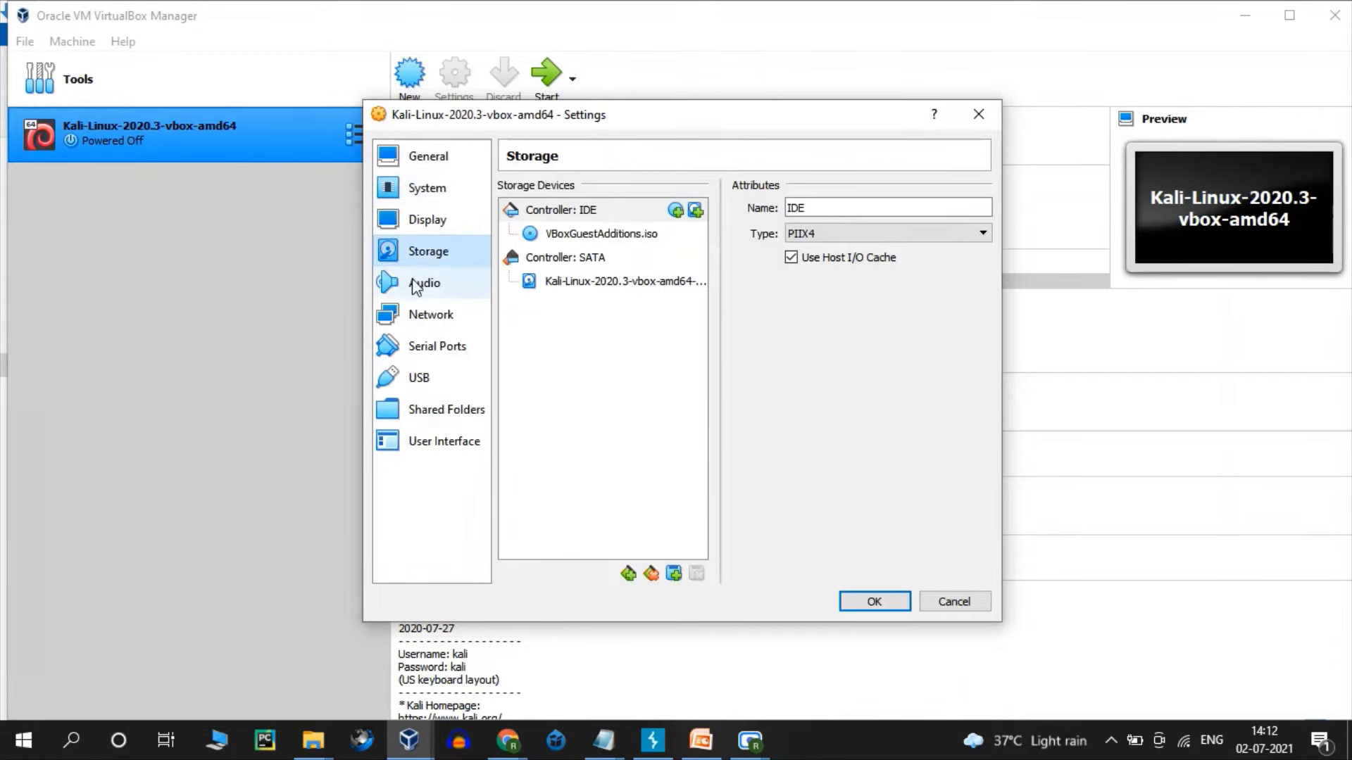
{"action": "left_click", "coordinate": [428, 297]}
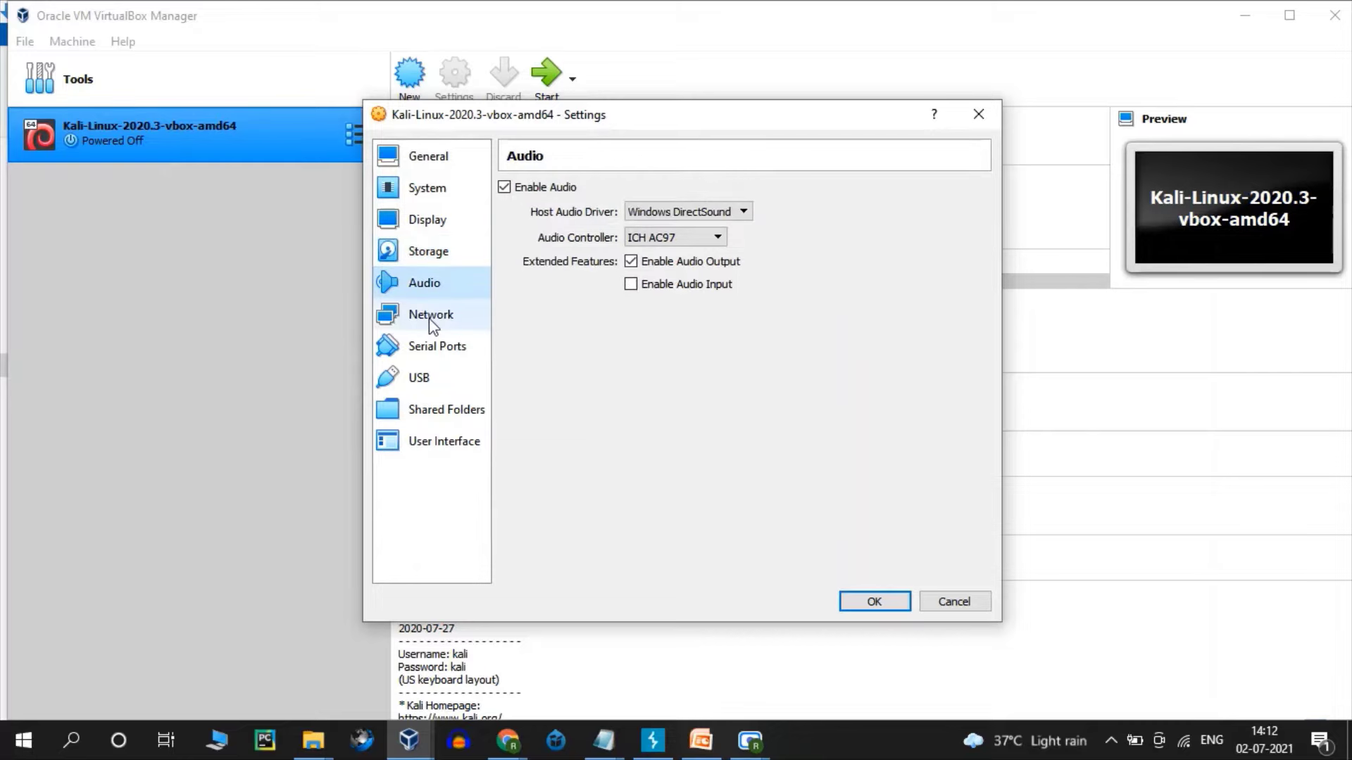
- Confirm network Adapter 2 is enabled and attached to NAT
{"action": "left_click", "coordinate": [432, 318]}
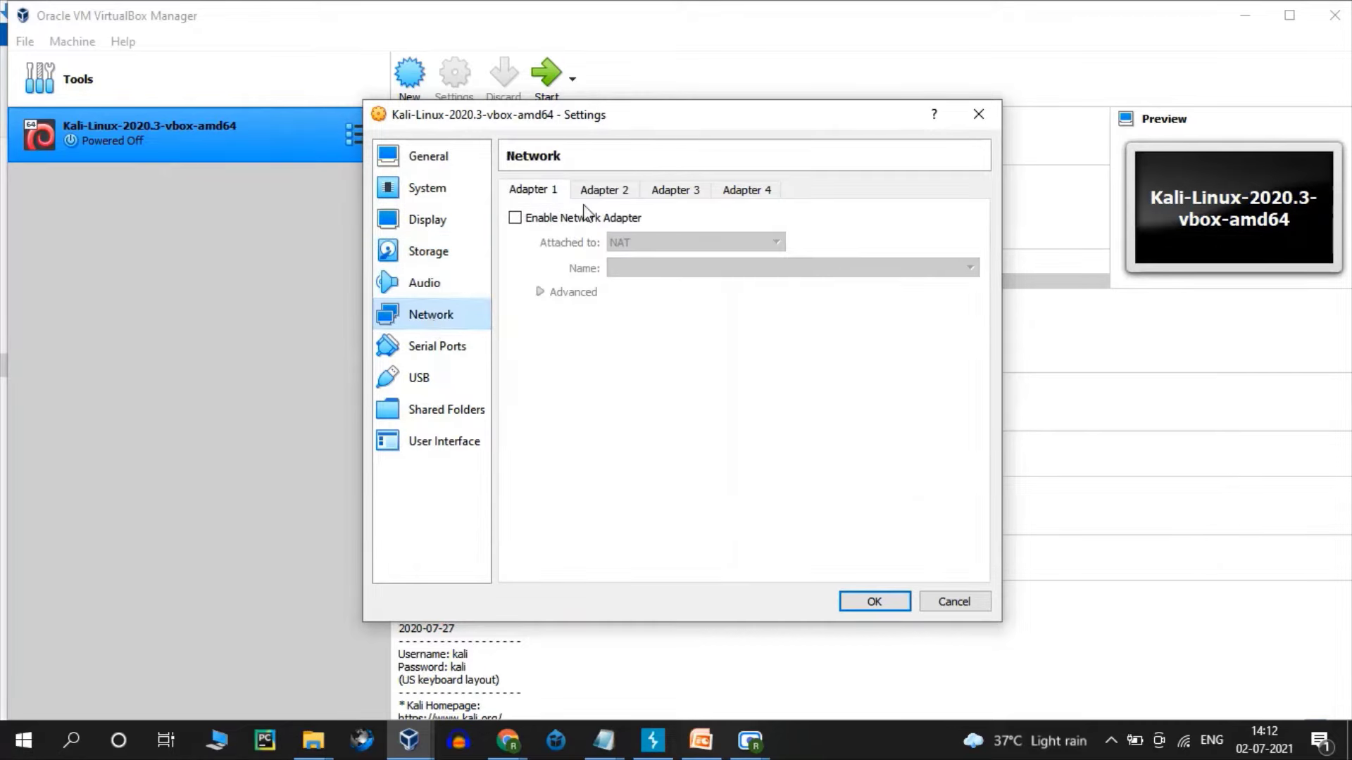
{"action": "left_click", "coordinate": [597, 191]}
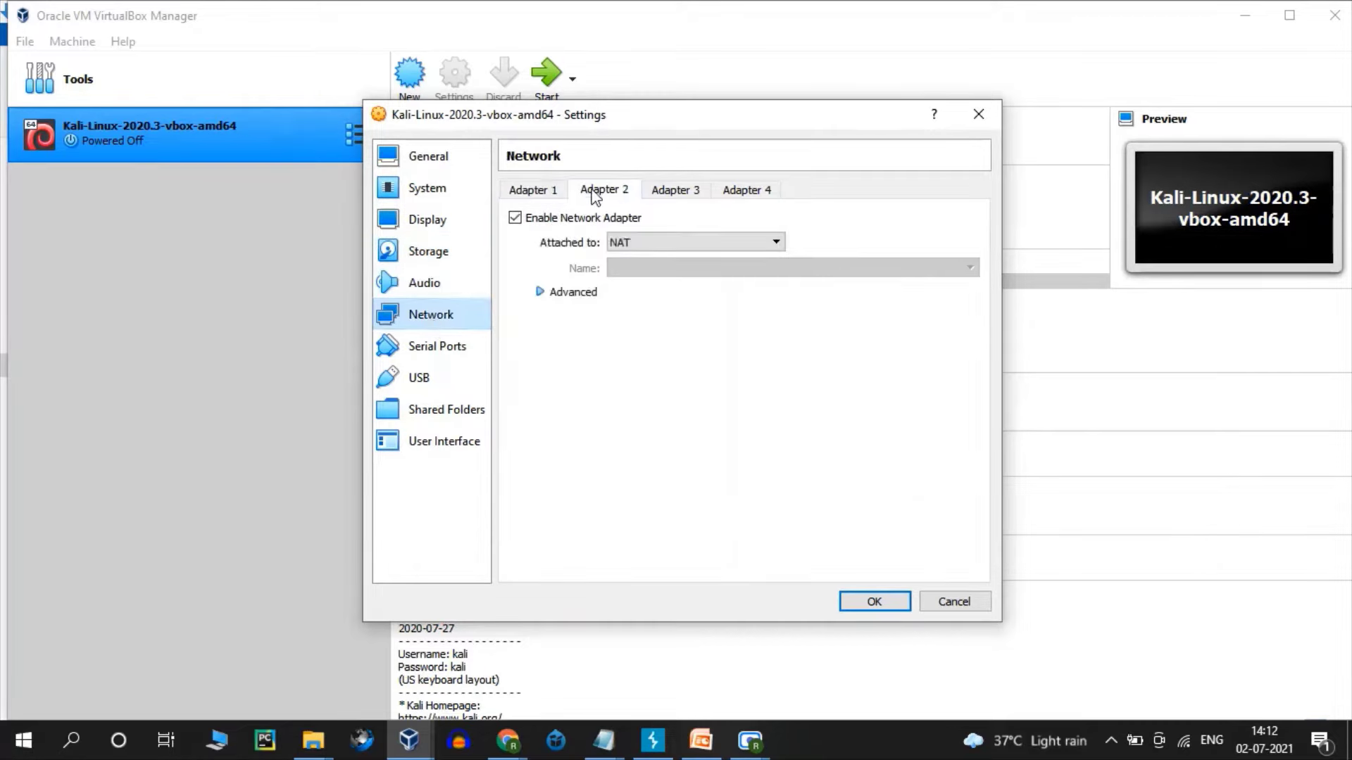
{"action": "left_click", "coordinate": [638, 240]}
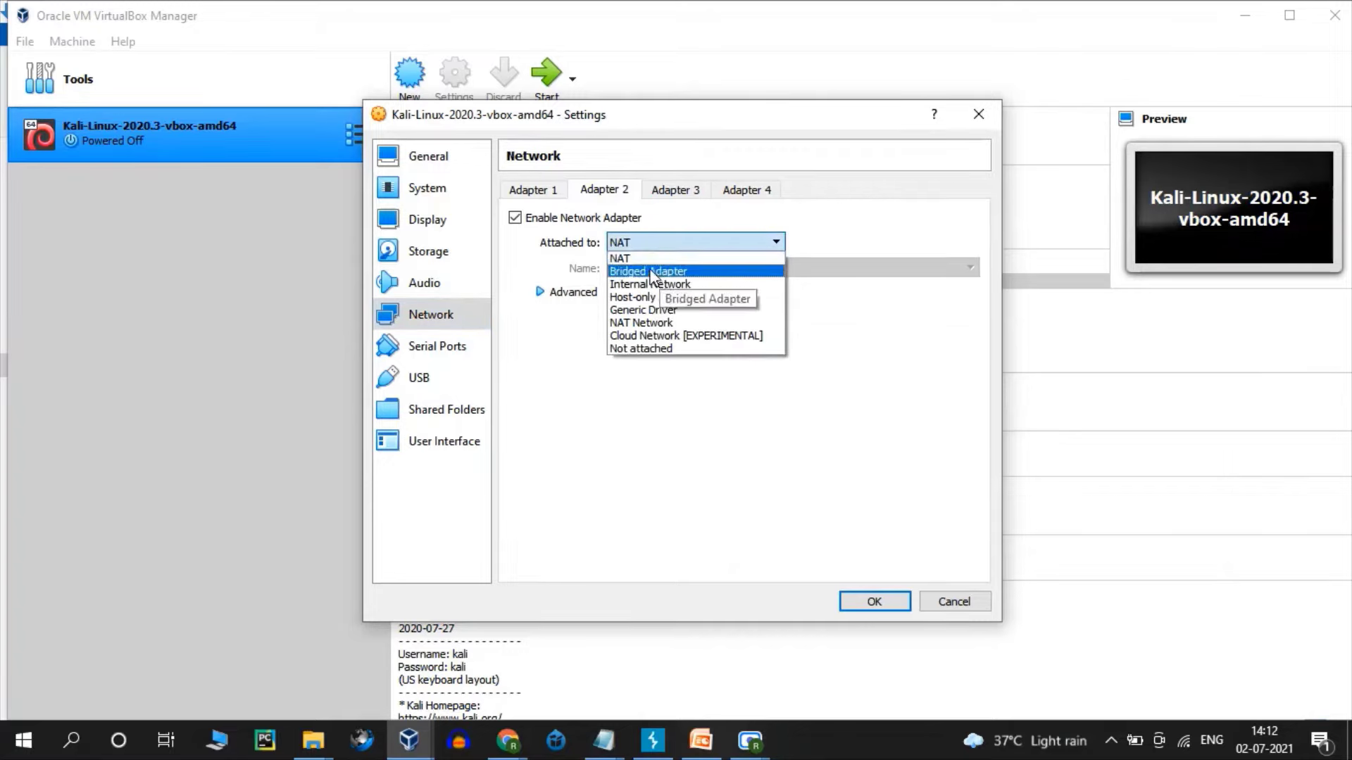
{"action": "left_click", "coordinate": [651, 243]}
- Browse the Serial Ports, USB, Shared Folders and User Interface pages, ending on Network
{"action": "left_click", "coordinate": [426, 347]}
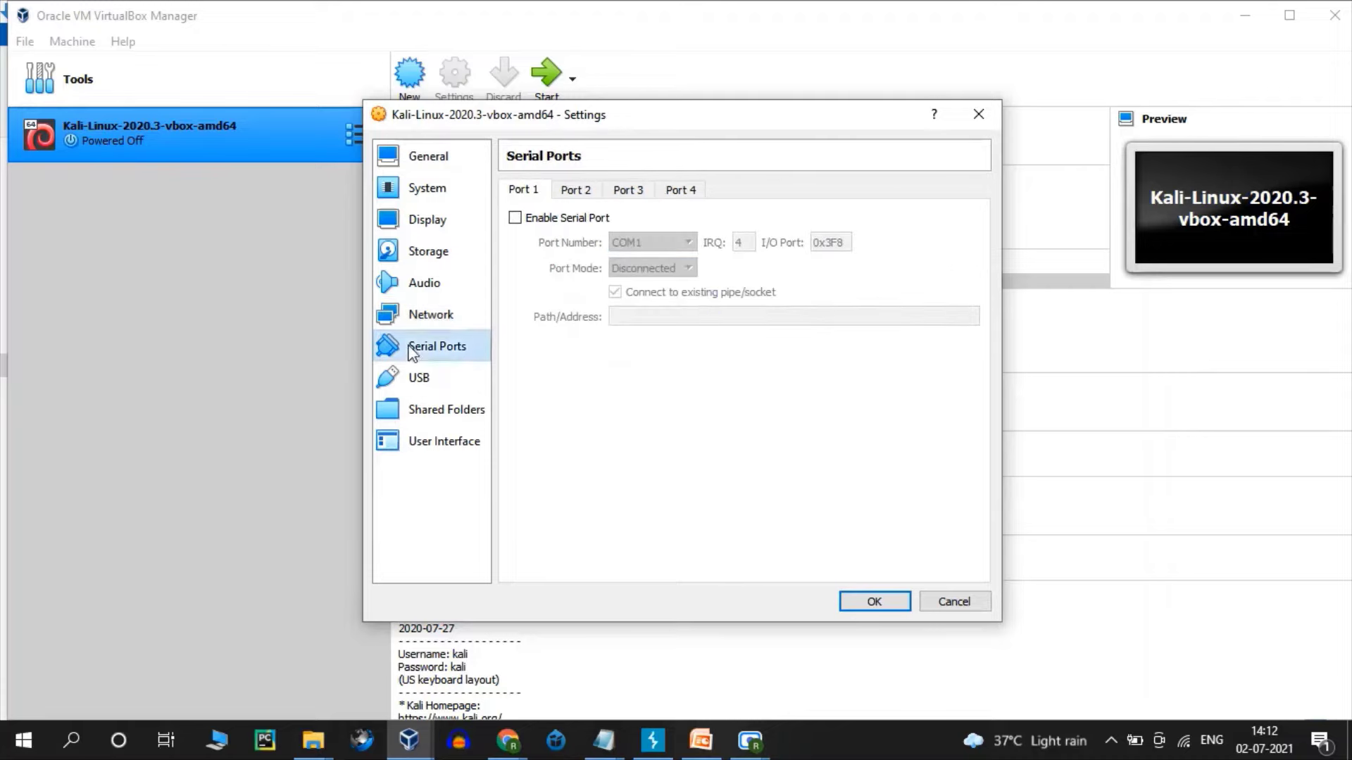
{"action": "left_click", "coordinate": [426, 380]}
{"action": "left_click", "coordinate": [438, 414]}
{"action": "left_click", "coordinate": [438, 429]}
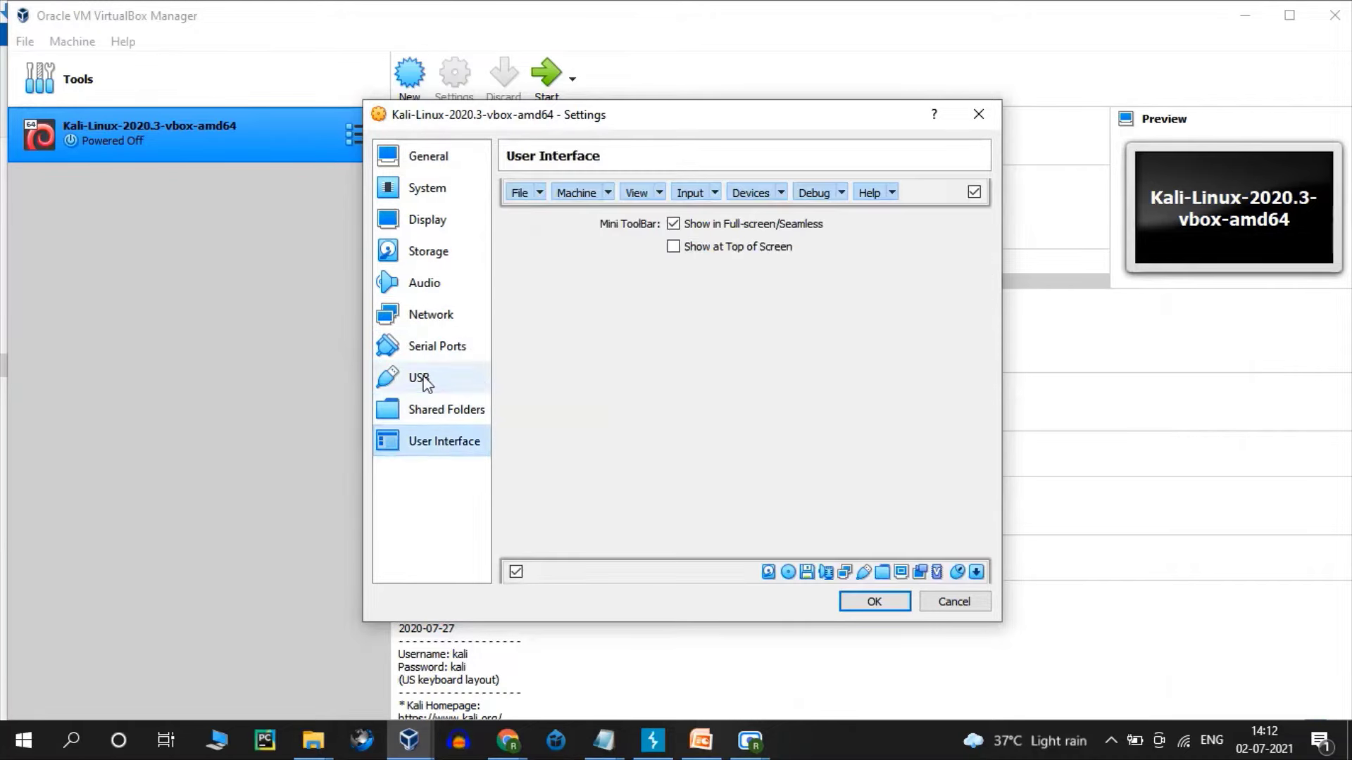
{"action": "left_click", "coordinate": [425, 380]}
{"action": "left_click", "coordinate": [422, 347]}
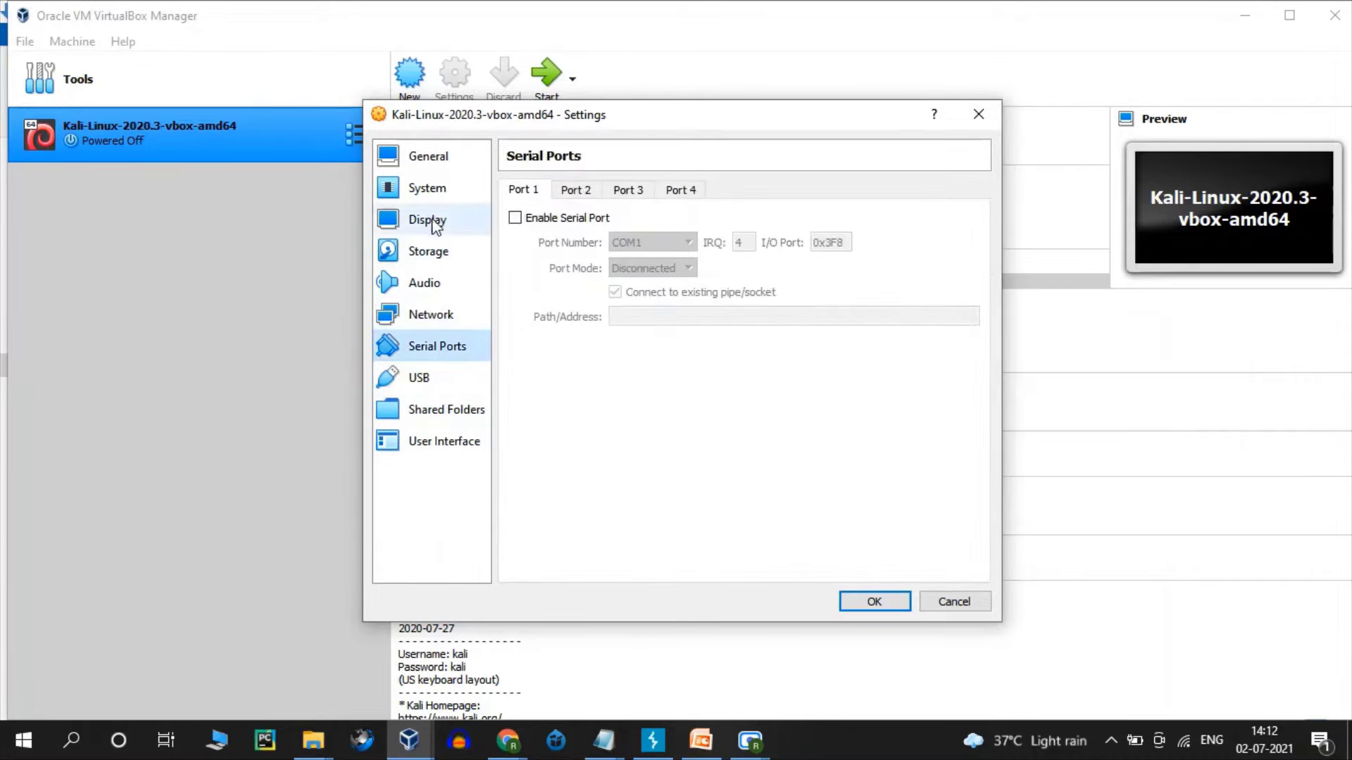
{"action": "left_click", "coordinate": [433, 316]}
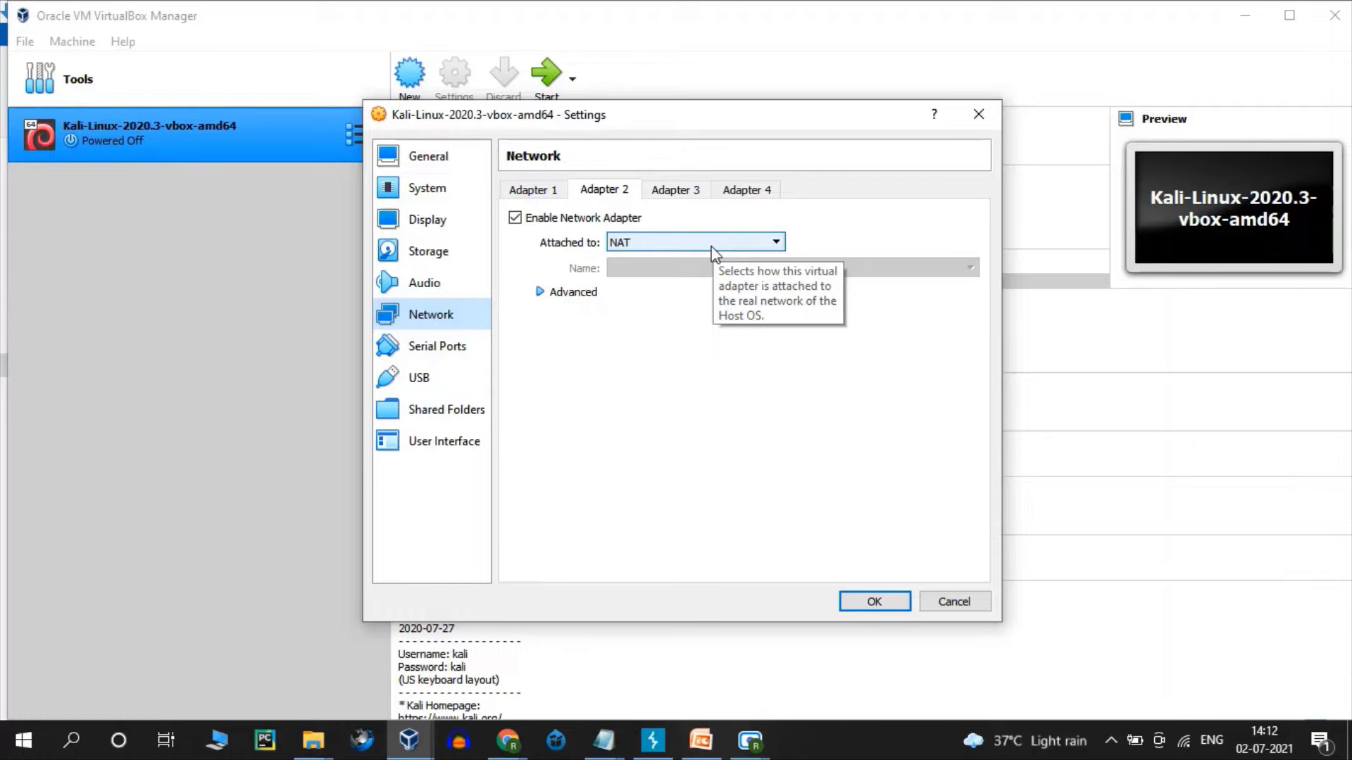
{"action": "left_click", "coordinate": [429, 378]}
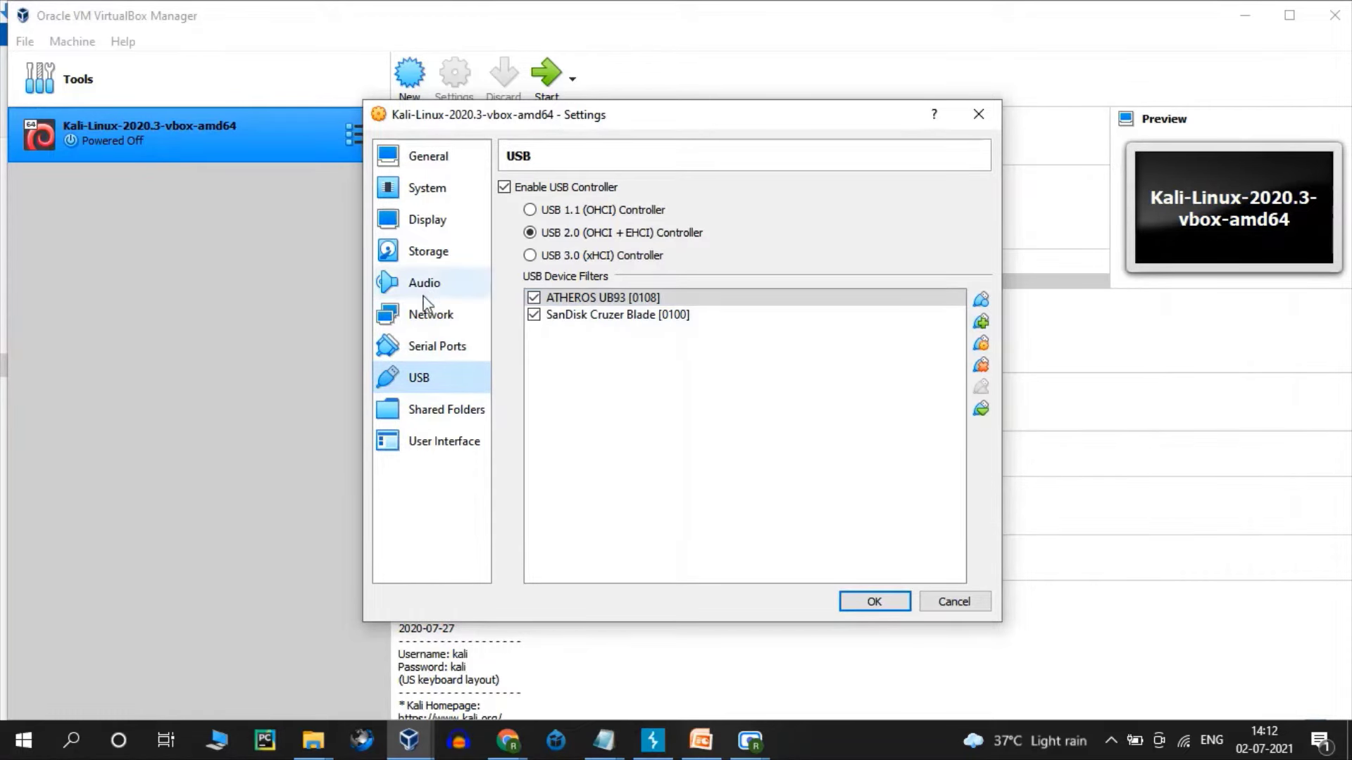
{"action": "left_click", "coordinate": [421, 346]}
{"action": "left_click", "coordinate": [433, 320]}
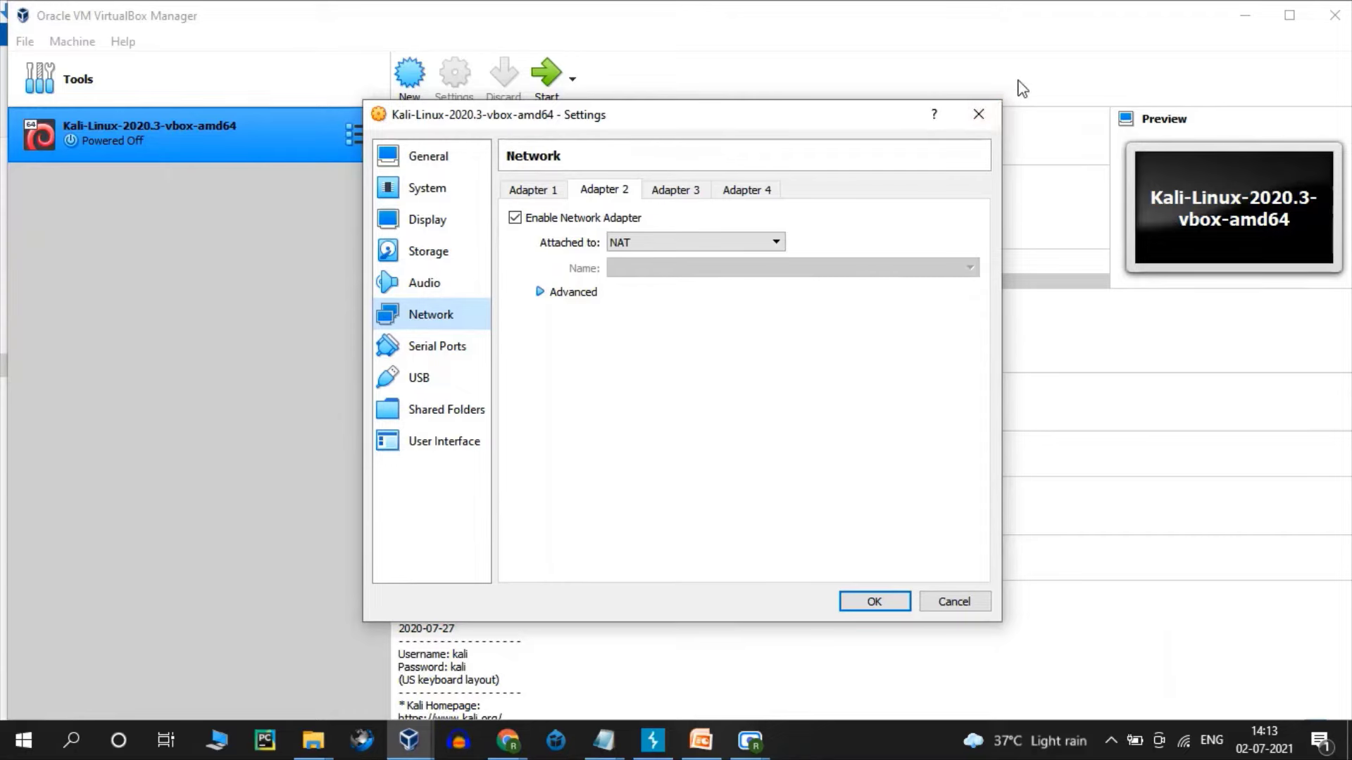
- Save the settings and boot the Kali-Linux-2020.3-vbox-amd64 VM
{"action": "left_click", "coordinate": [870, 600]}
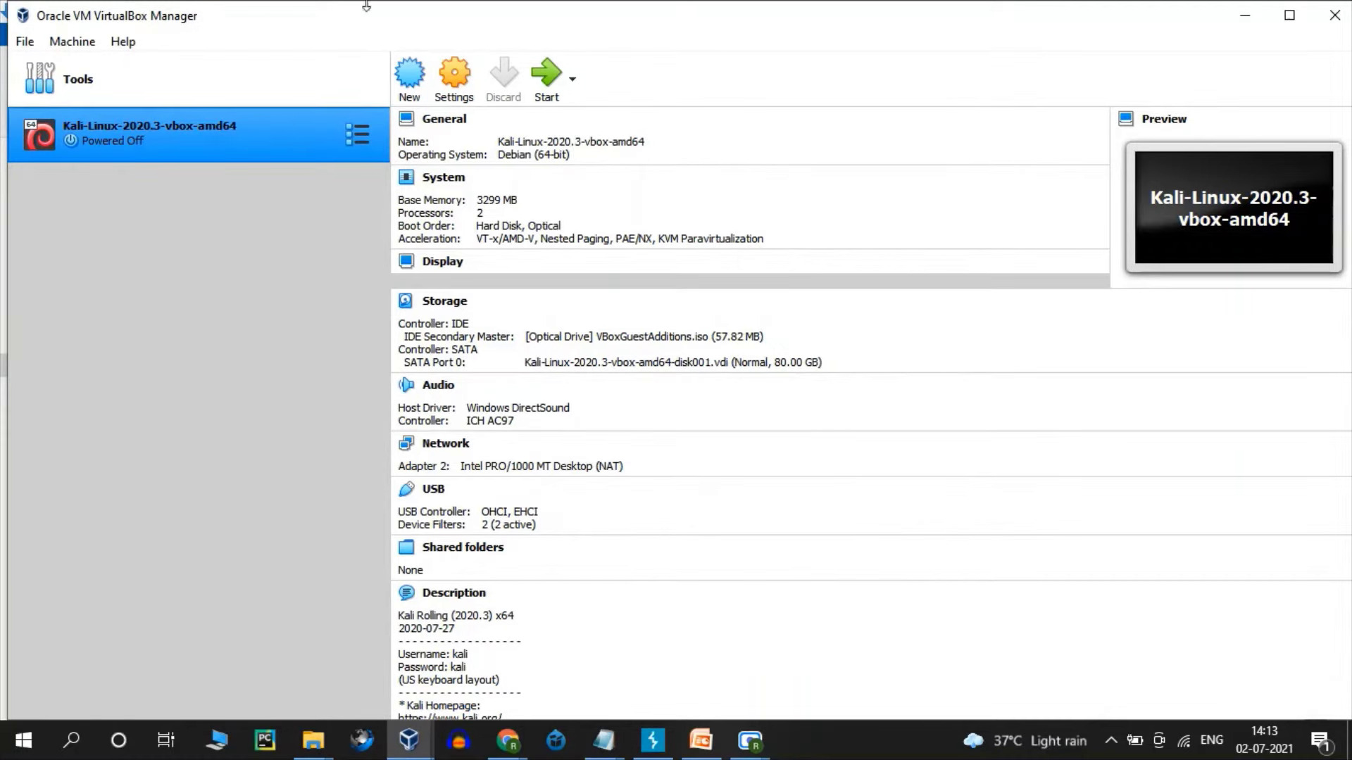
{"action": "left_click", "coordinate": [539, 69]}
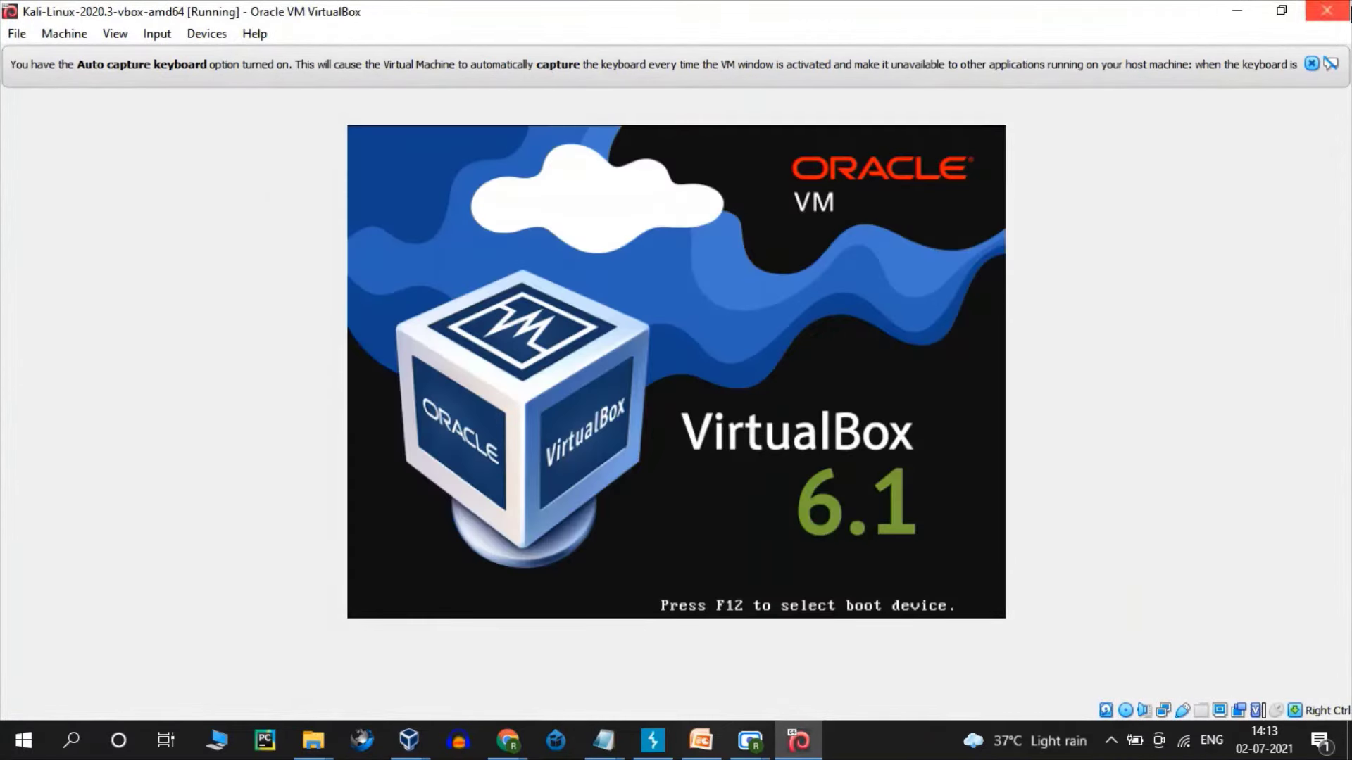
- Dismiss the auto-capture notice, try the 'kali' account credentials, then erase them
{"action": "left_click", "coordinate": [1310, 63]}
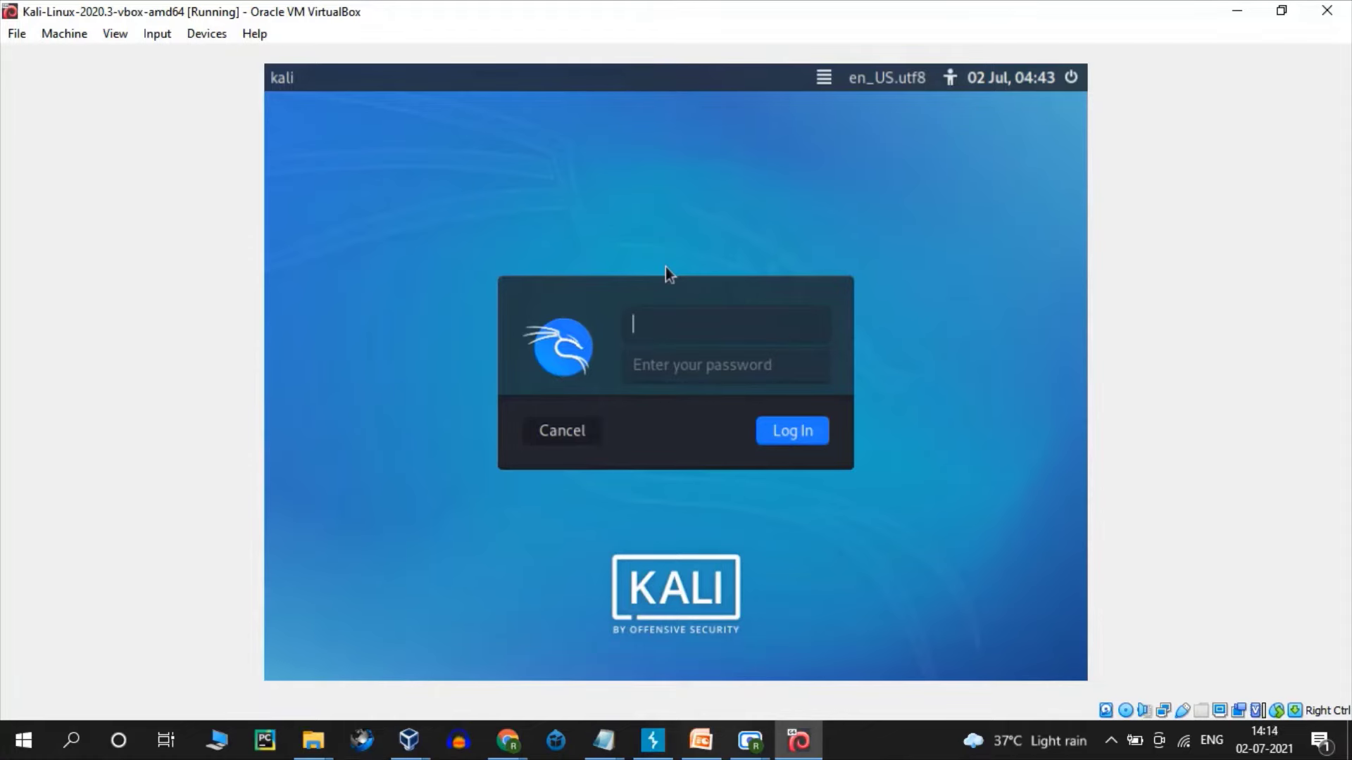
{"action": "type", "text": "kali"}
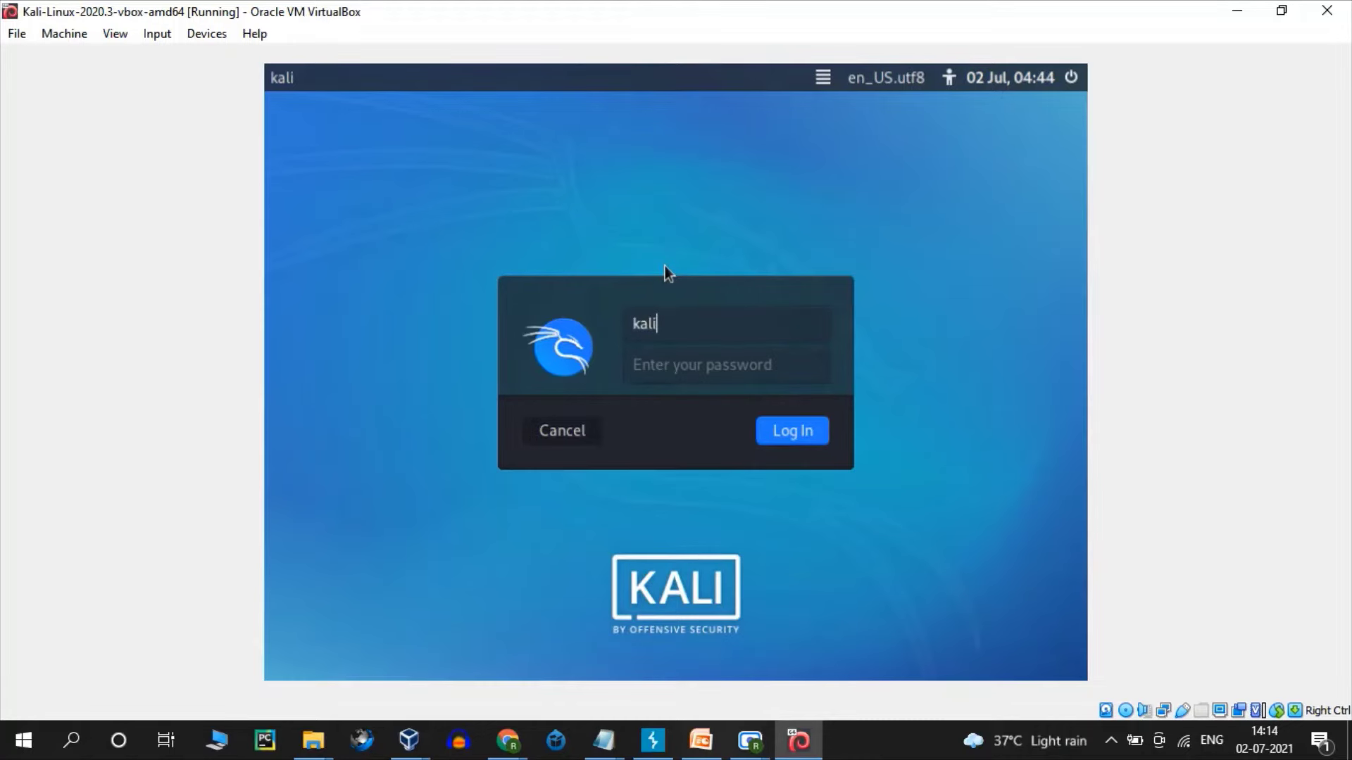
{"action": "key", "text": "Tab"}
{"action": "type", "text": "kali"}
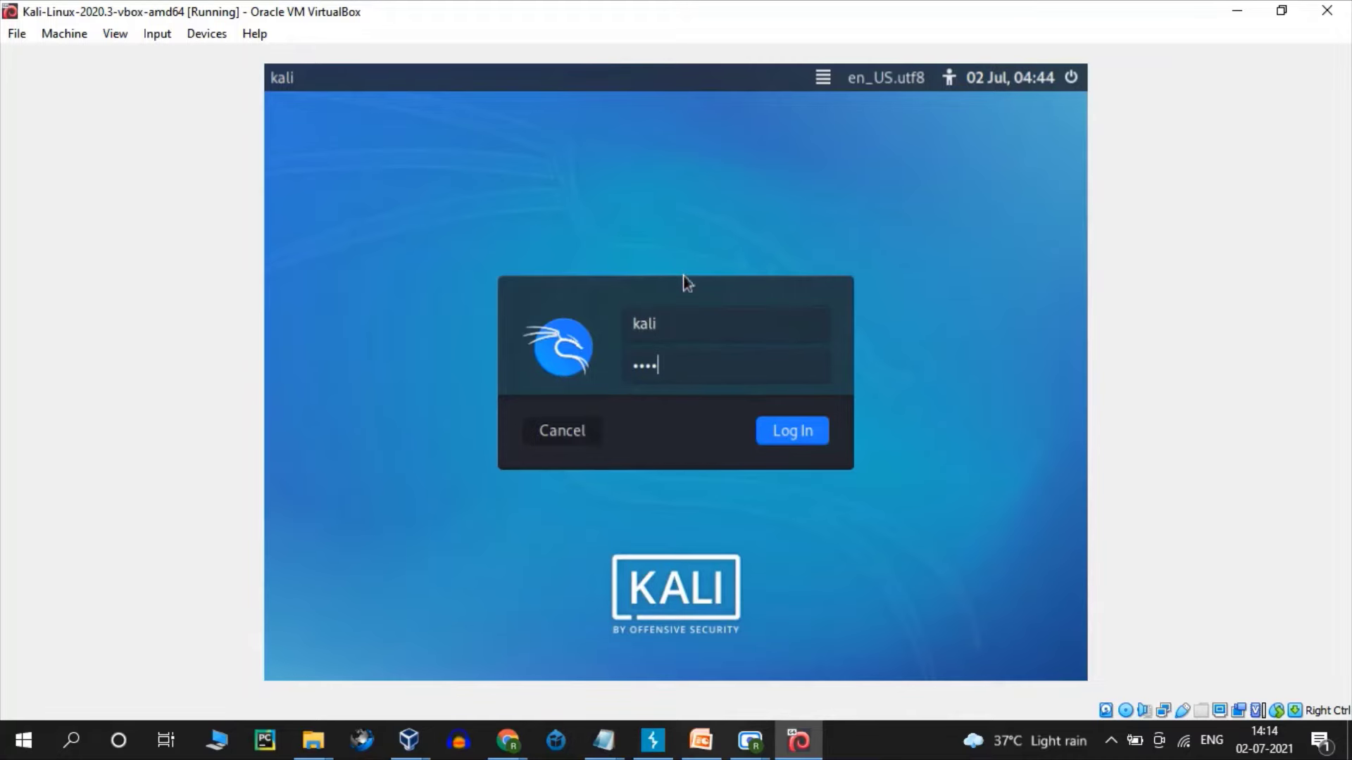
{"action": "left_click", "coordinate": [680, 321]}
{"action": "key", "text": "BackSpace"}
{"action": "key", "text": "BackSpace"}
{"action": "key", "text": "BackSpace"}
{"action": "key", "text": "BackSpace"}
{"action": "left_click", "coordinate": [699, 362]}
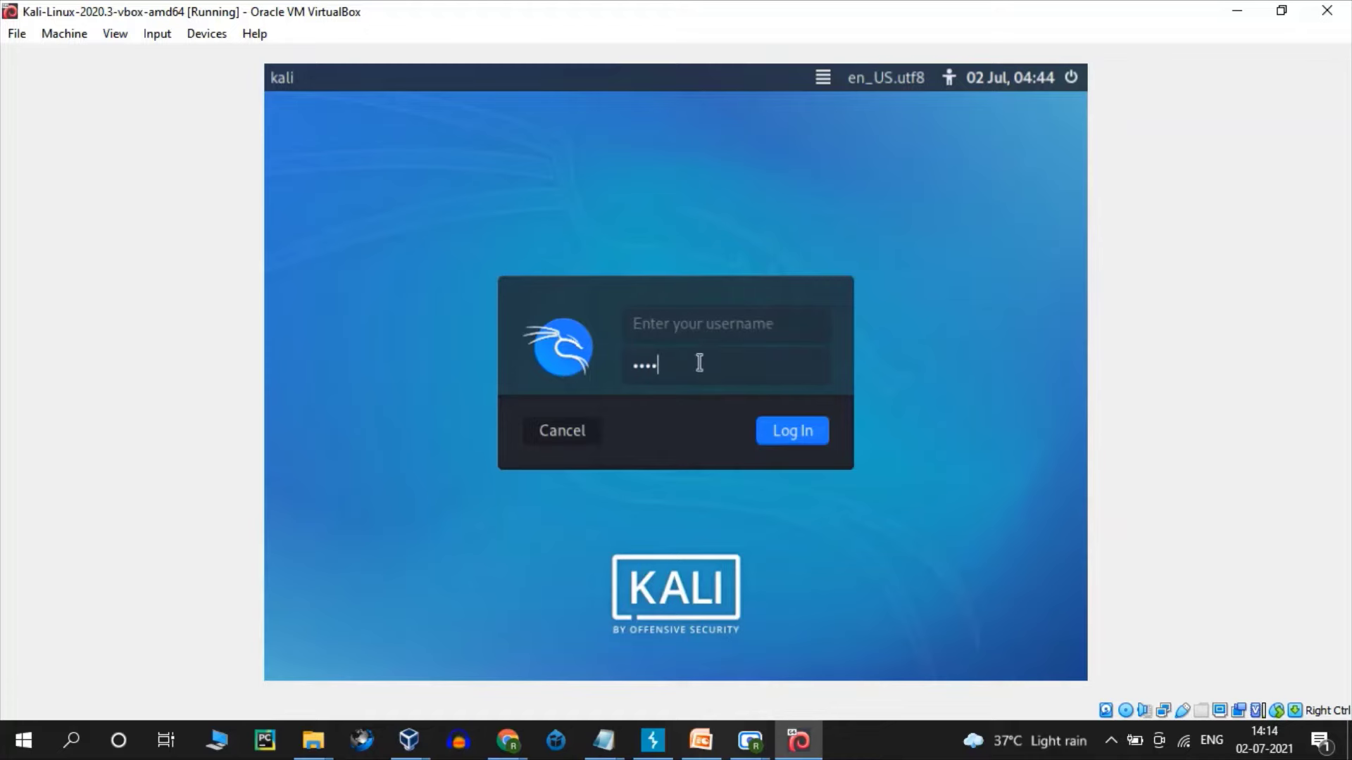
{"action": "key", "text": "BackSpace"}
- Log in to the Kali desktop as root with the root account's password
{"action": "left_click", "coordinate": [732, 316]}
{"action": "type", "text": "root"}
{"action": "key", "text": "Tab"}
{"action": "type", "text": "toor"}
{"action": "key", "text": "Return"}
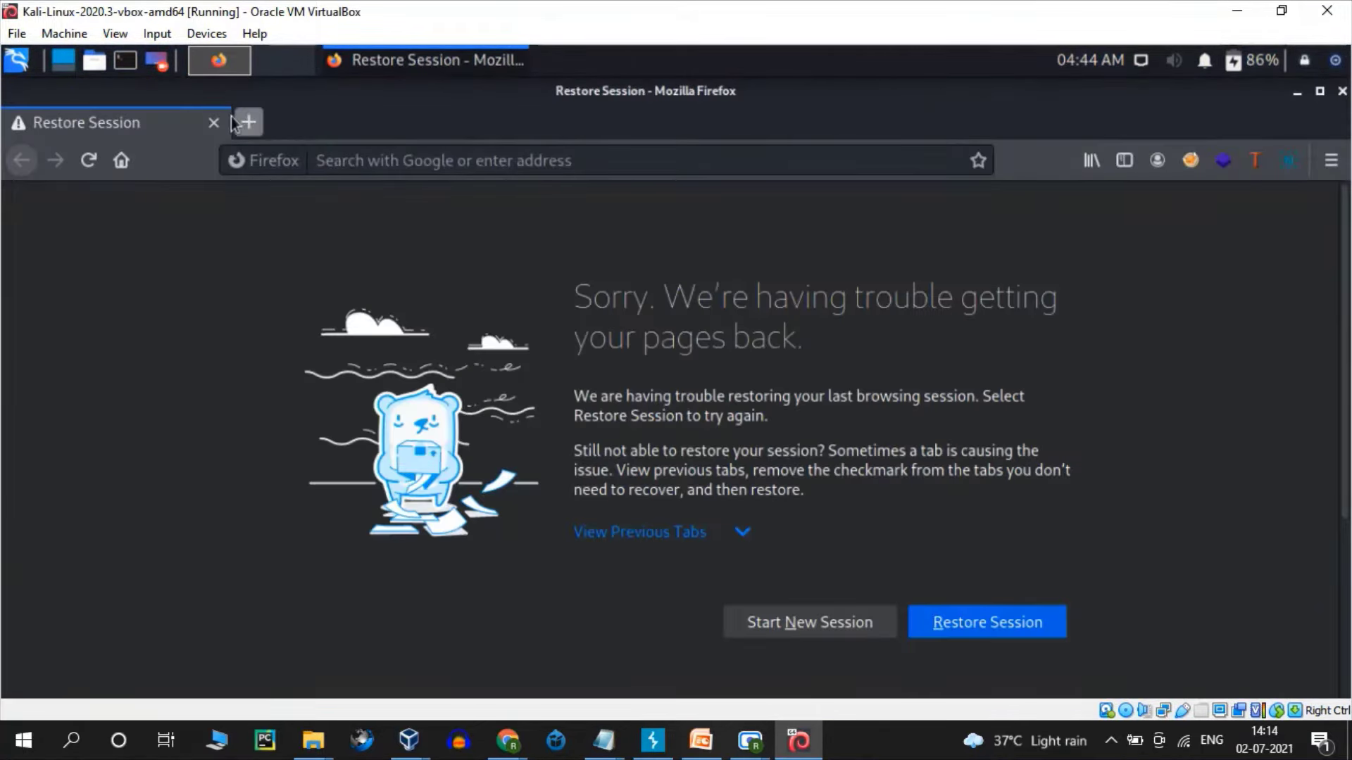
- Replace Firefox's Restore Session tab with a new tab and minimize the browser
{"action": "left_click", "coordinate": [248, 122]}
{"action": "left_click", "coordinate": [213, 123]}
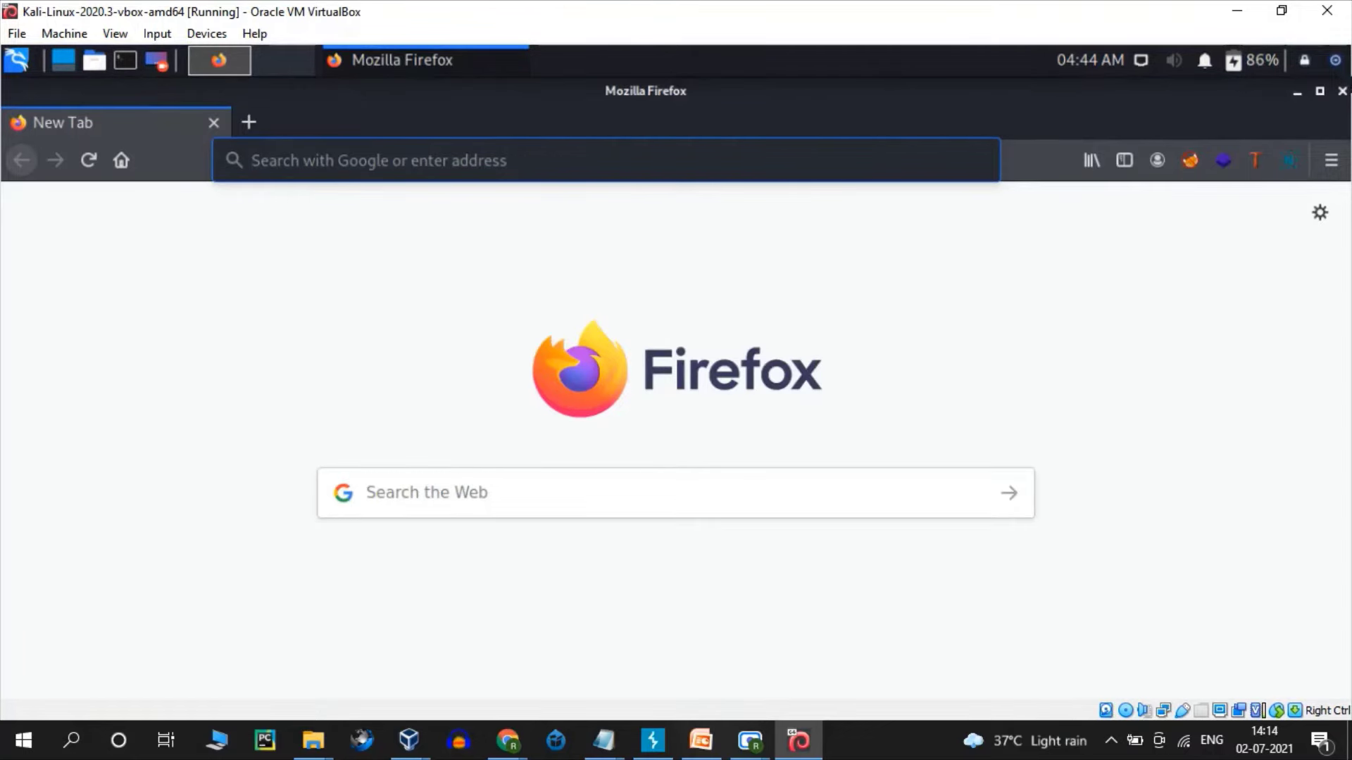
{"action": "left_click", "coordinate": [1296, 93]}
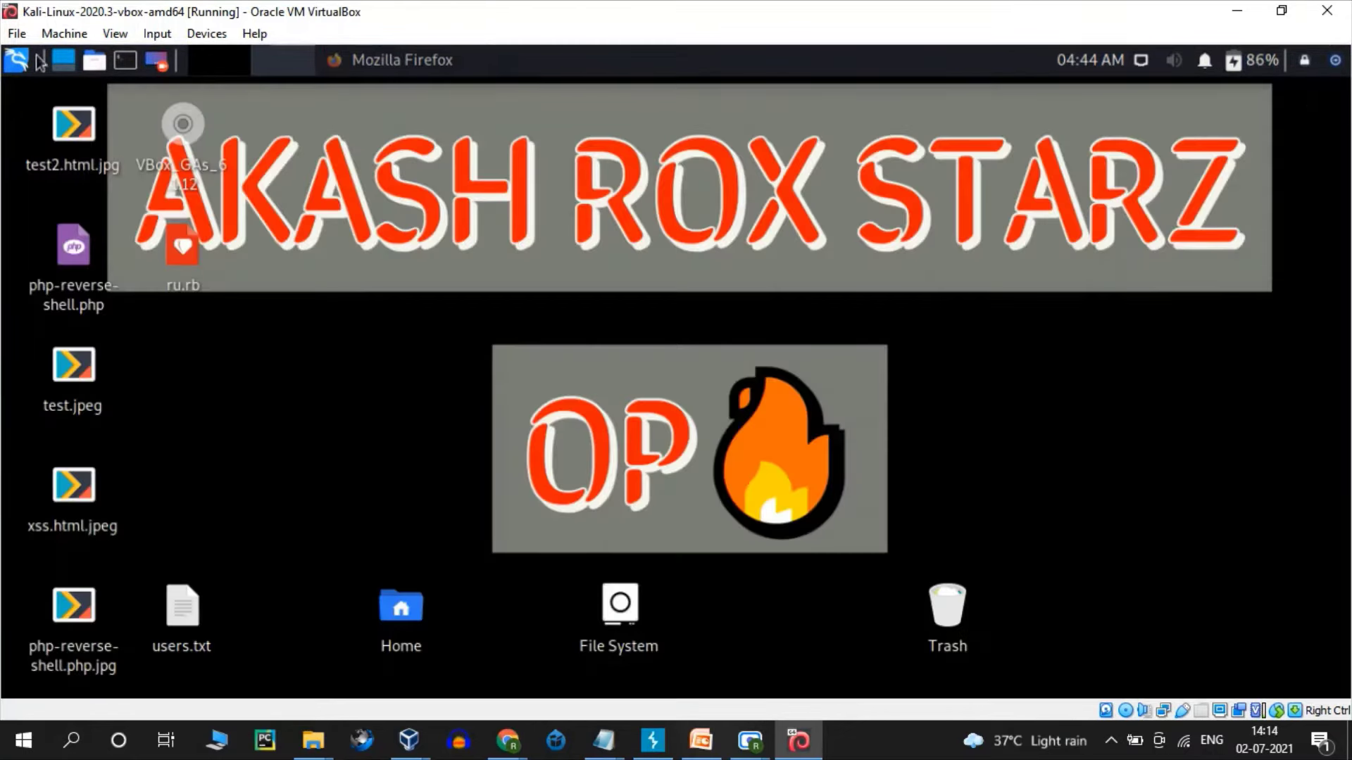
- Open a root terminal from the panel and clear its screen
{"action": "left_click", "coordinate": [127, 64]}
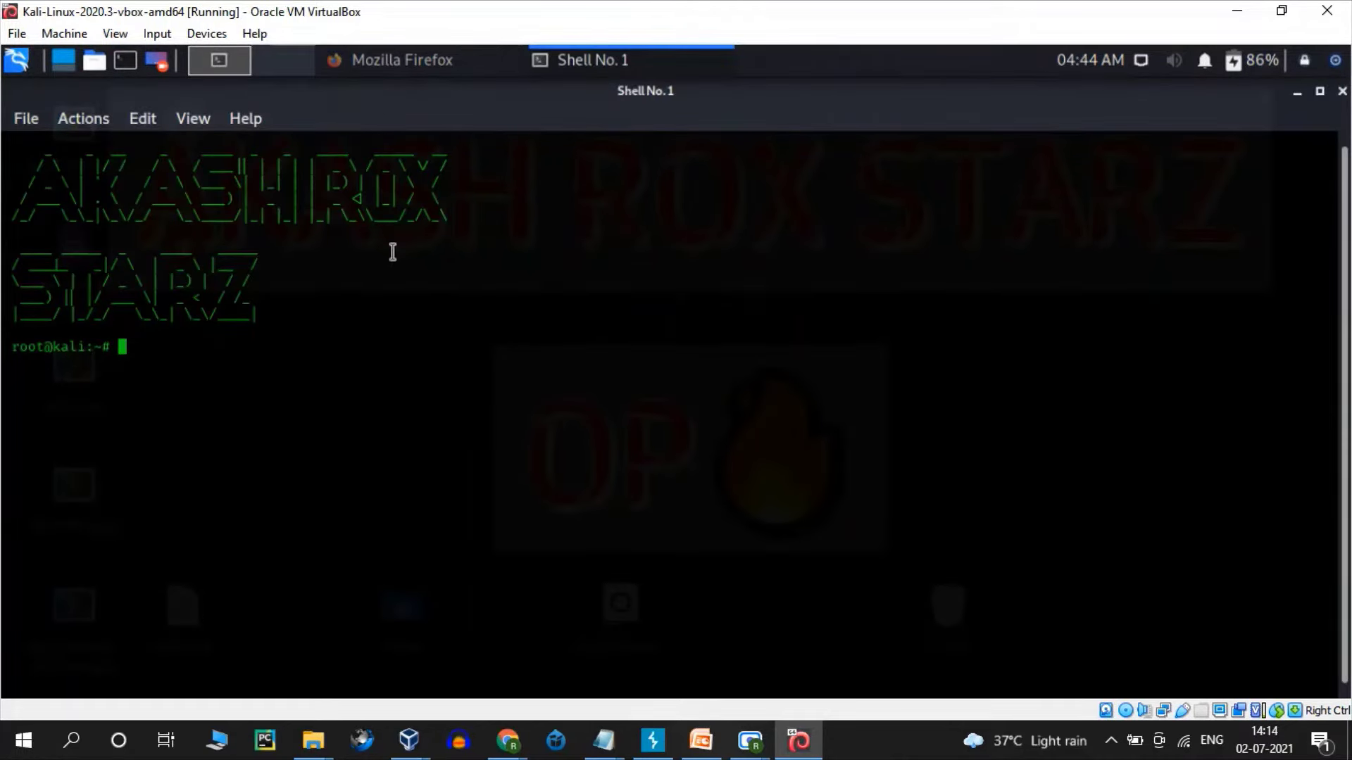
{"action": "type", "text": "clear"}
{"action": "key", "text": "Return"}
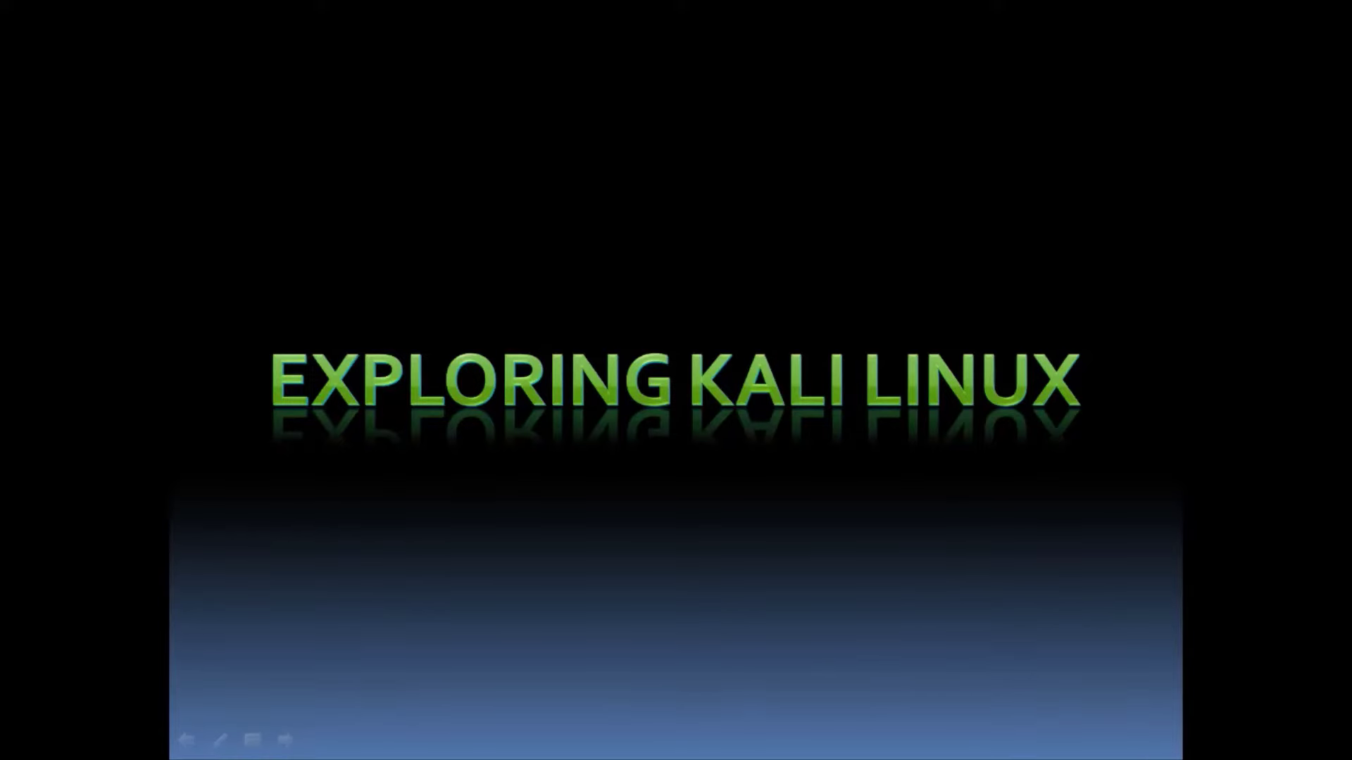
- Advance to the 'Exploring Full kali' agenda slide, end the show, and return to the Kali VM
{"action": "key", "text": "Right"}
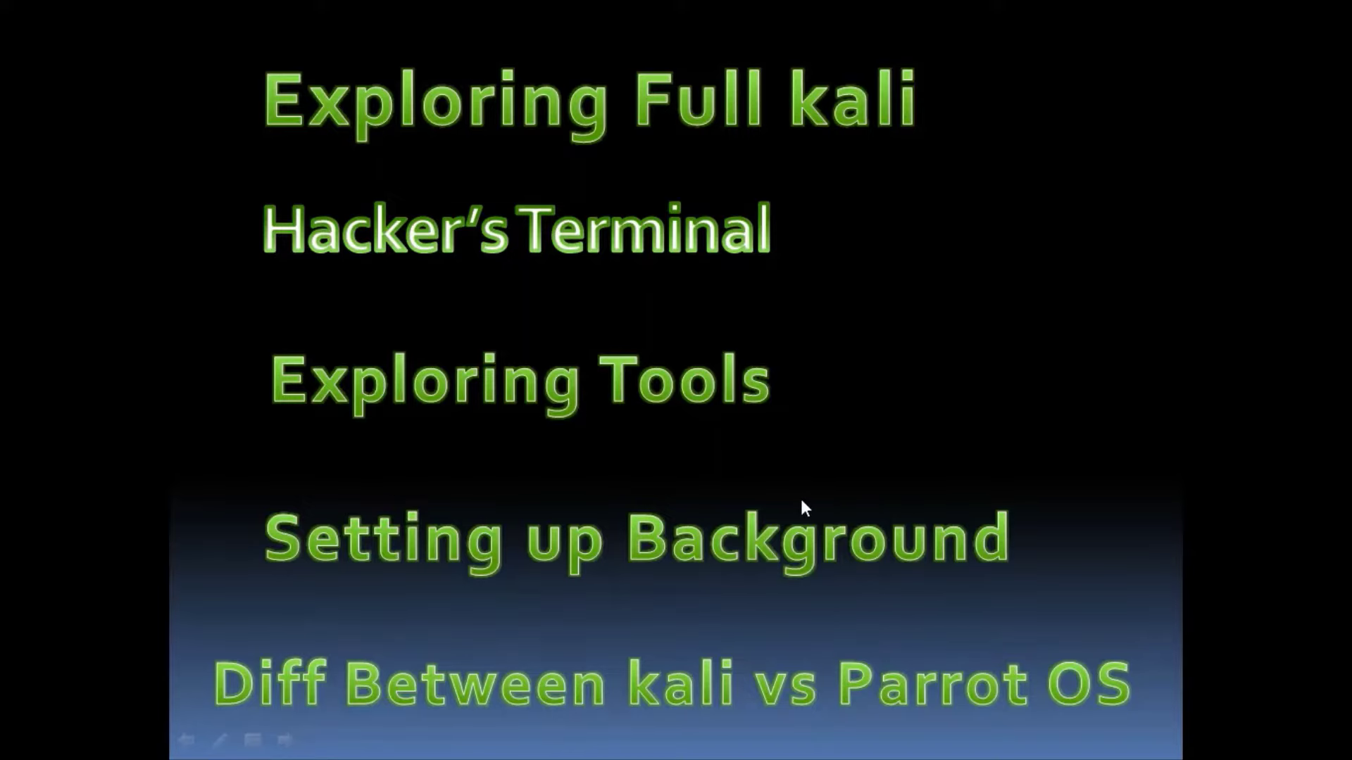
{"action": "key", "text": "Escape"}
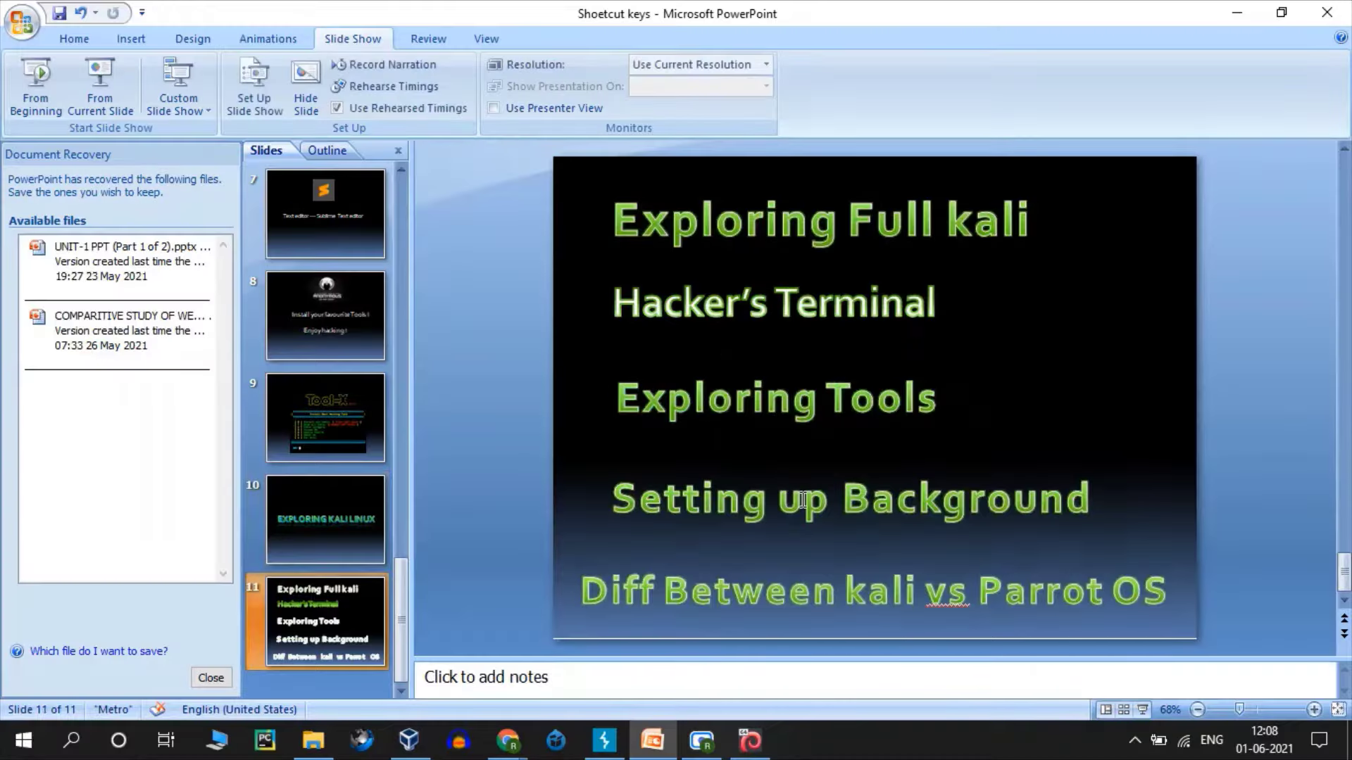
{"action": "left_click", "coordinate": [764, 742]}
- Switch the Kali VM to full-screen mode and check the panel calendar
{"action": "left_click", "coordinate": [115, 33]}
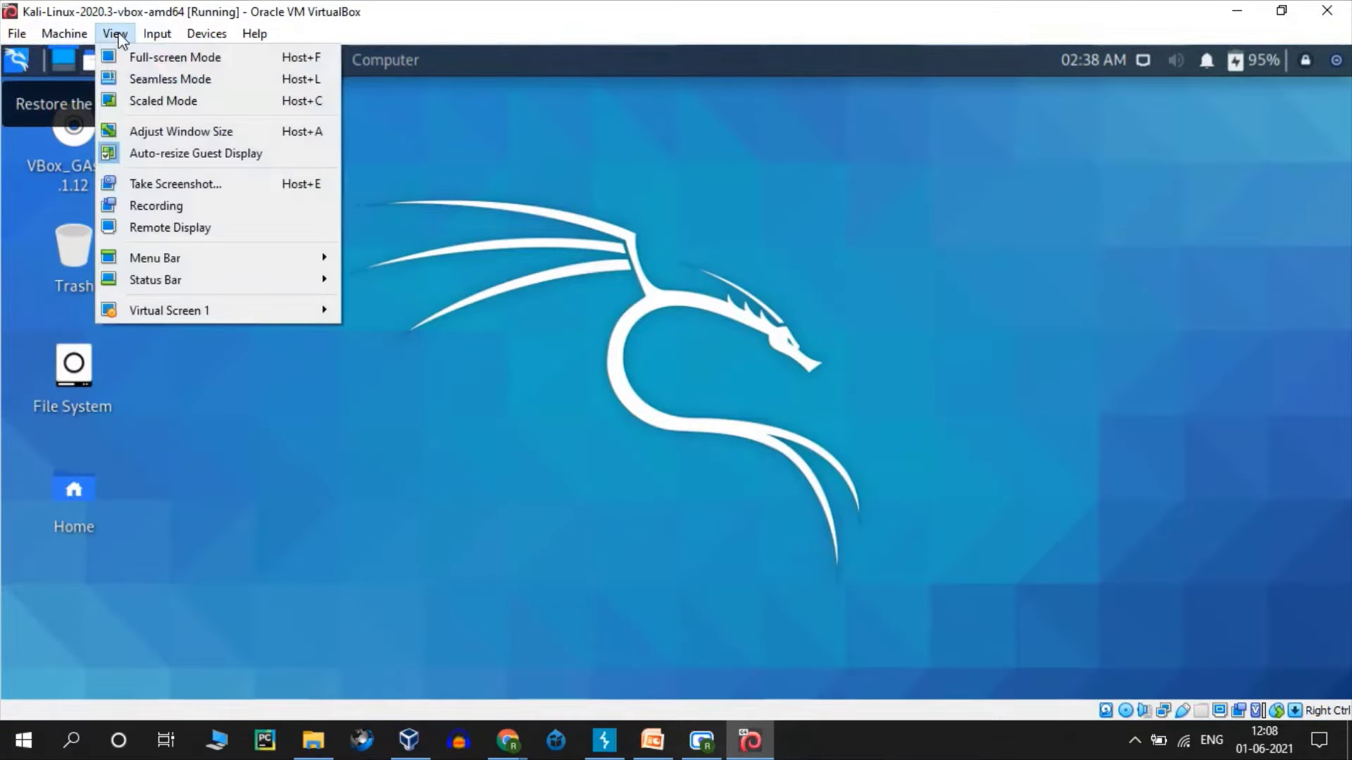
{"action": "left_click", "coordinate": [149, 57]}
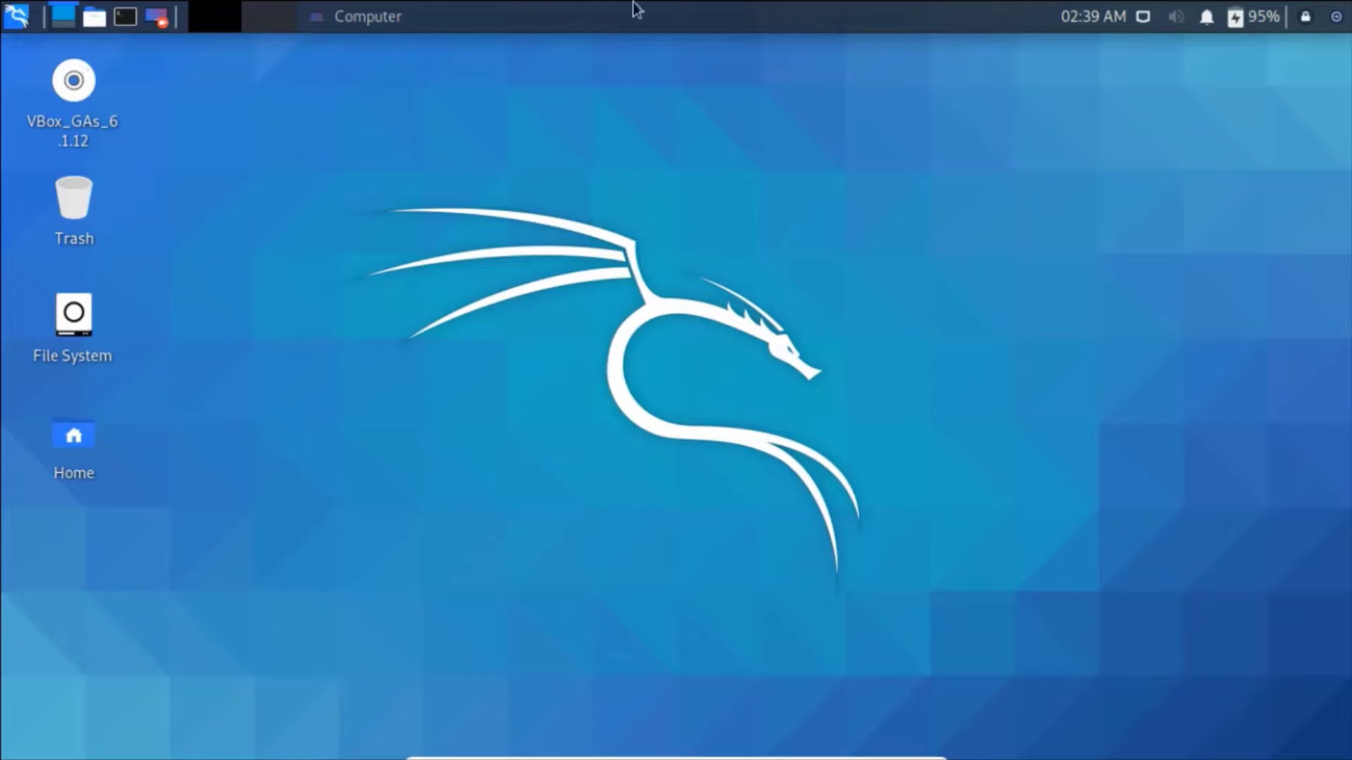
{"action": "left_click", "coordinate": [1077, 16]}
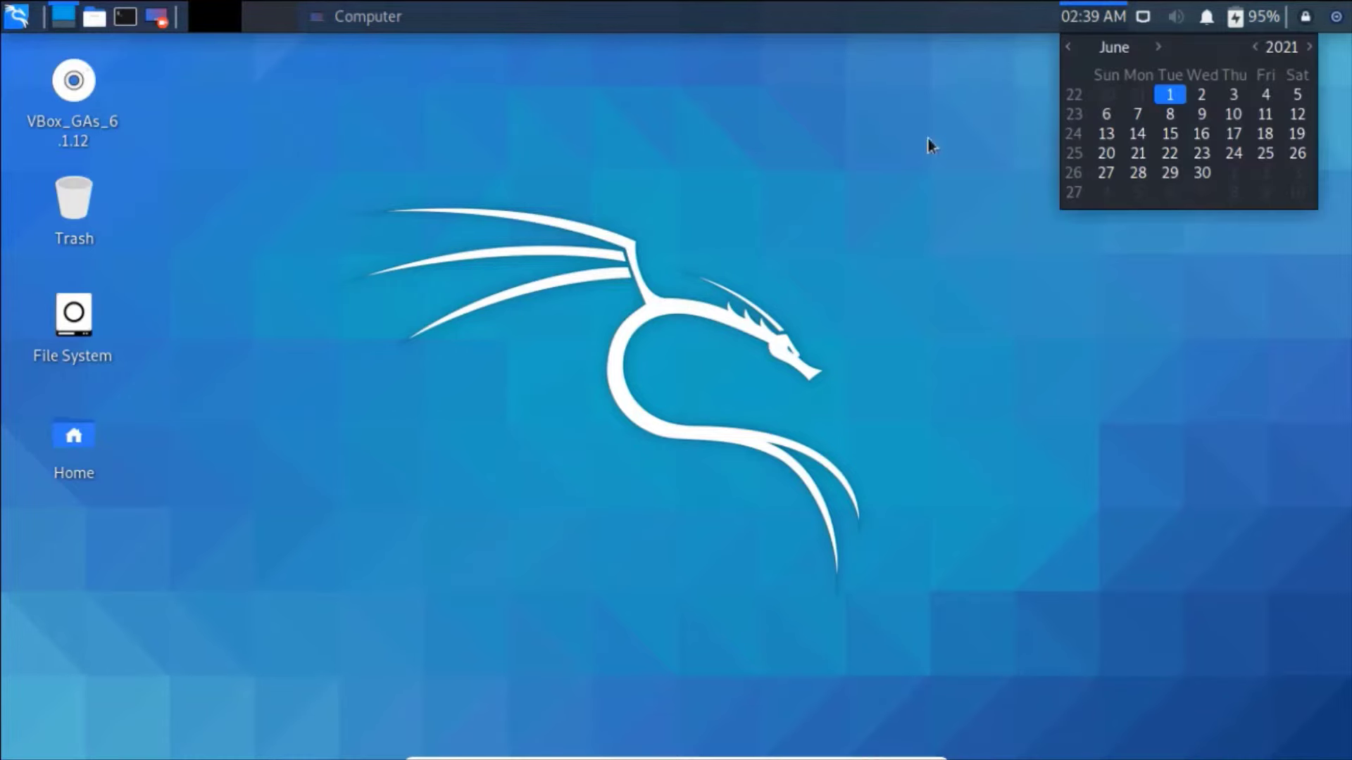
{"action": "left_click", "coordinate": [1146, 15]}
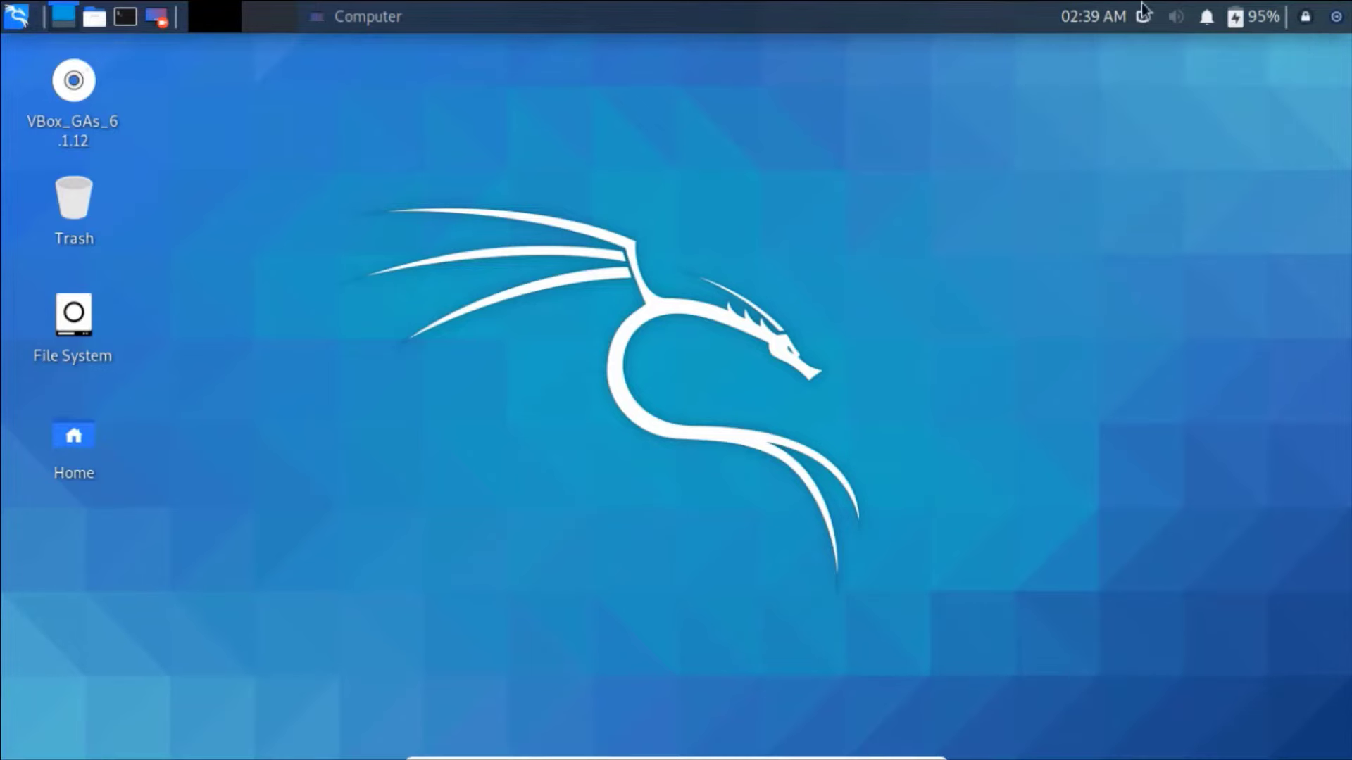
- Look at the network connection options, then bring up the Log Out dialog and cancel it
{"action": "left_click", "coordinate": [1148, 17]}
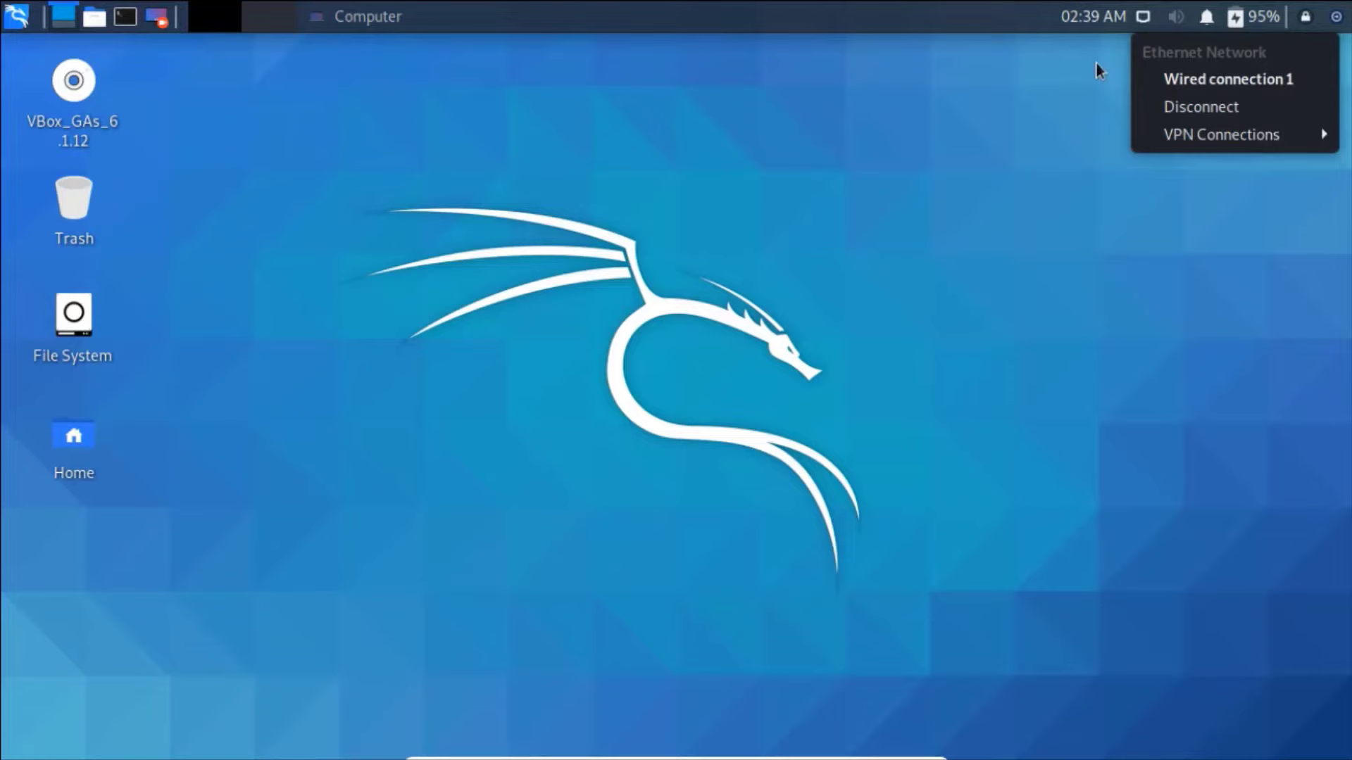
{"action": "left_click", "coordinate": [1145, 17]}
{"action": "left_click", "coordinate": [1146, 18]}
{"action": "left_click", "coordinate": [1115, 158]}
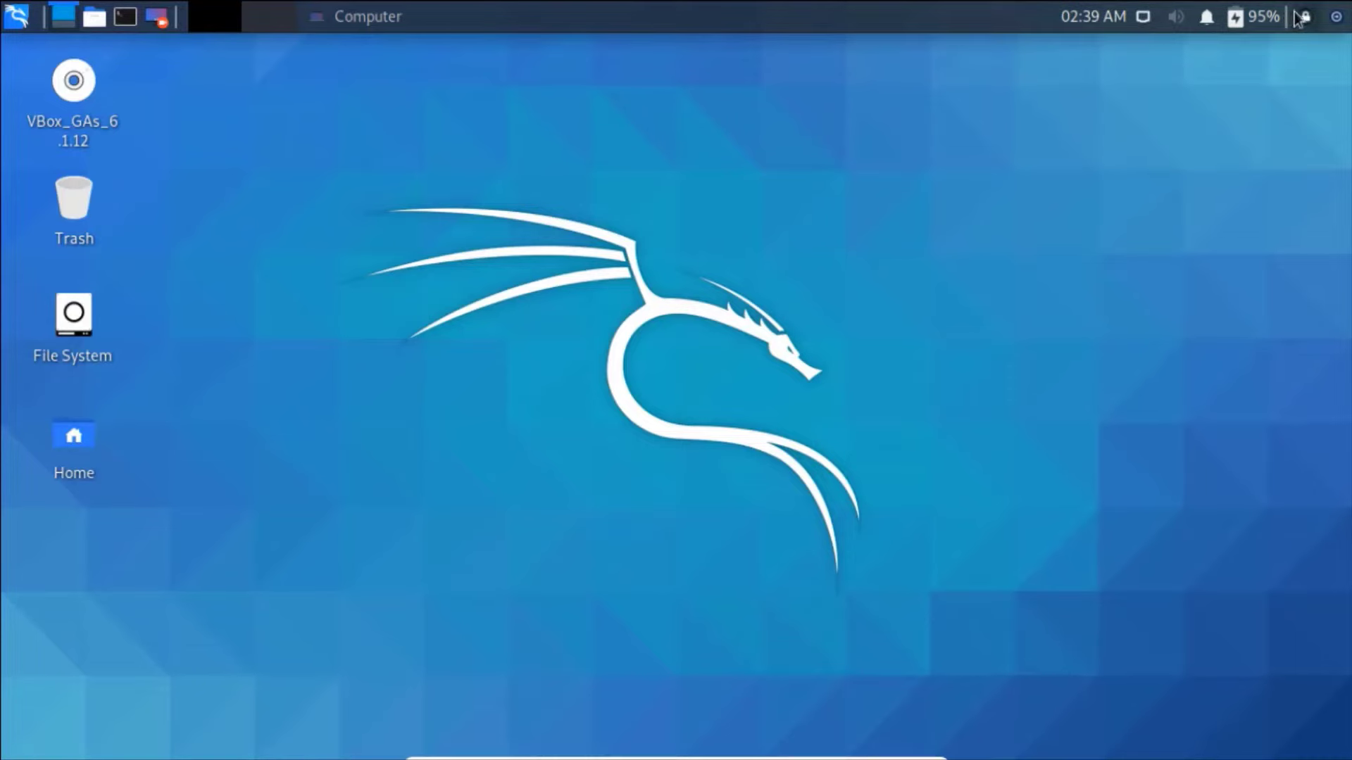
{"action": "left_click", "coordinate": [1336, 17]}
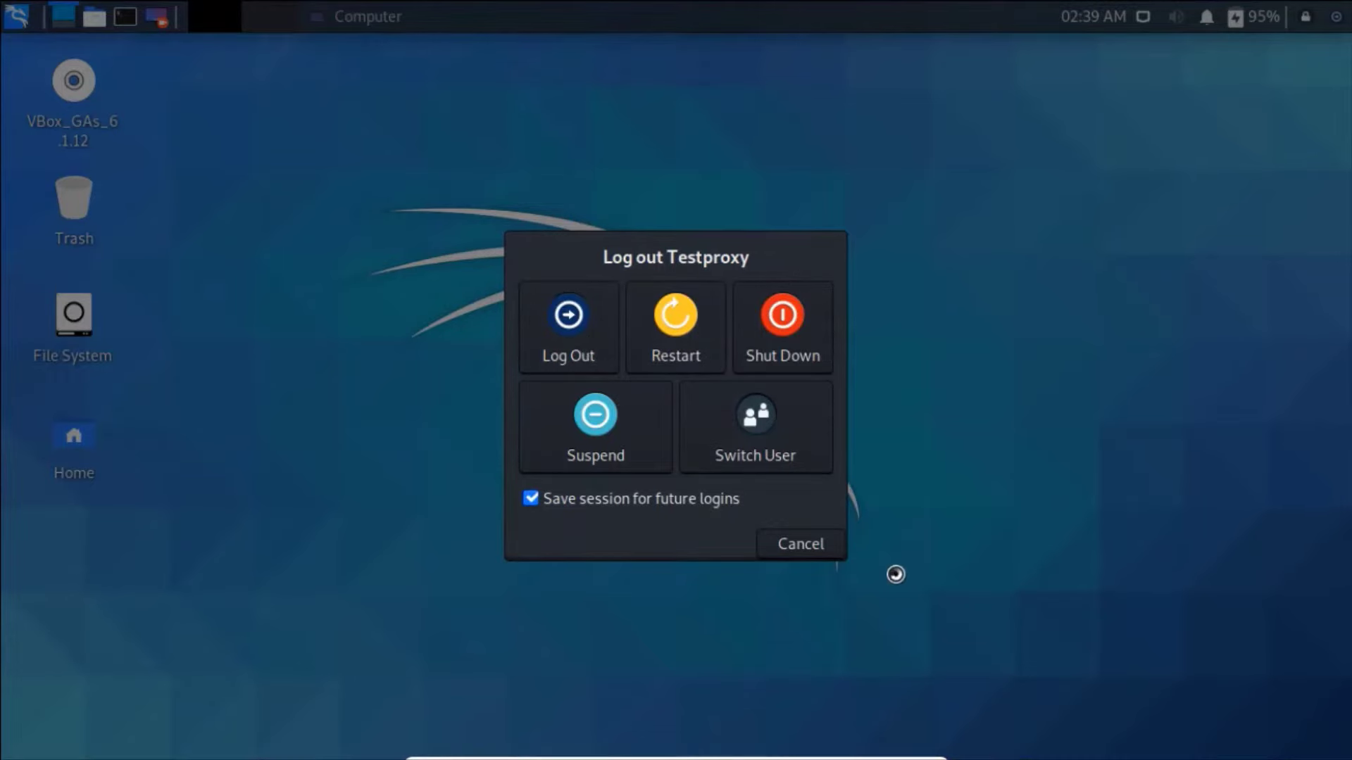
{"action": "left_click", "coordinate": [808, 543]}
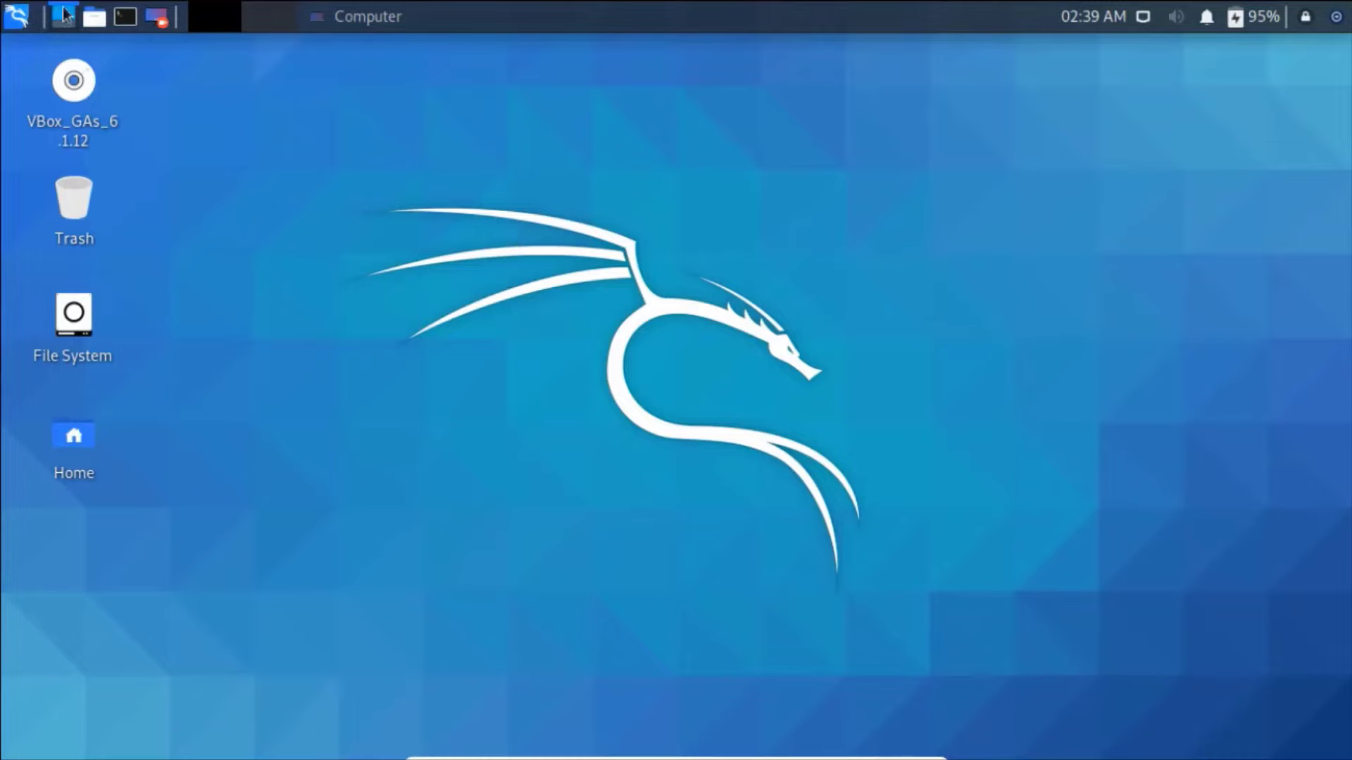
- Open a terminal and clear it after a mistyped 'clera' command
{"action": "left_click", "coordinate": [124, 17]}
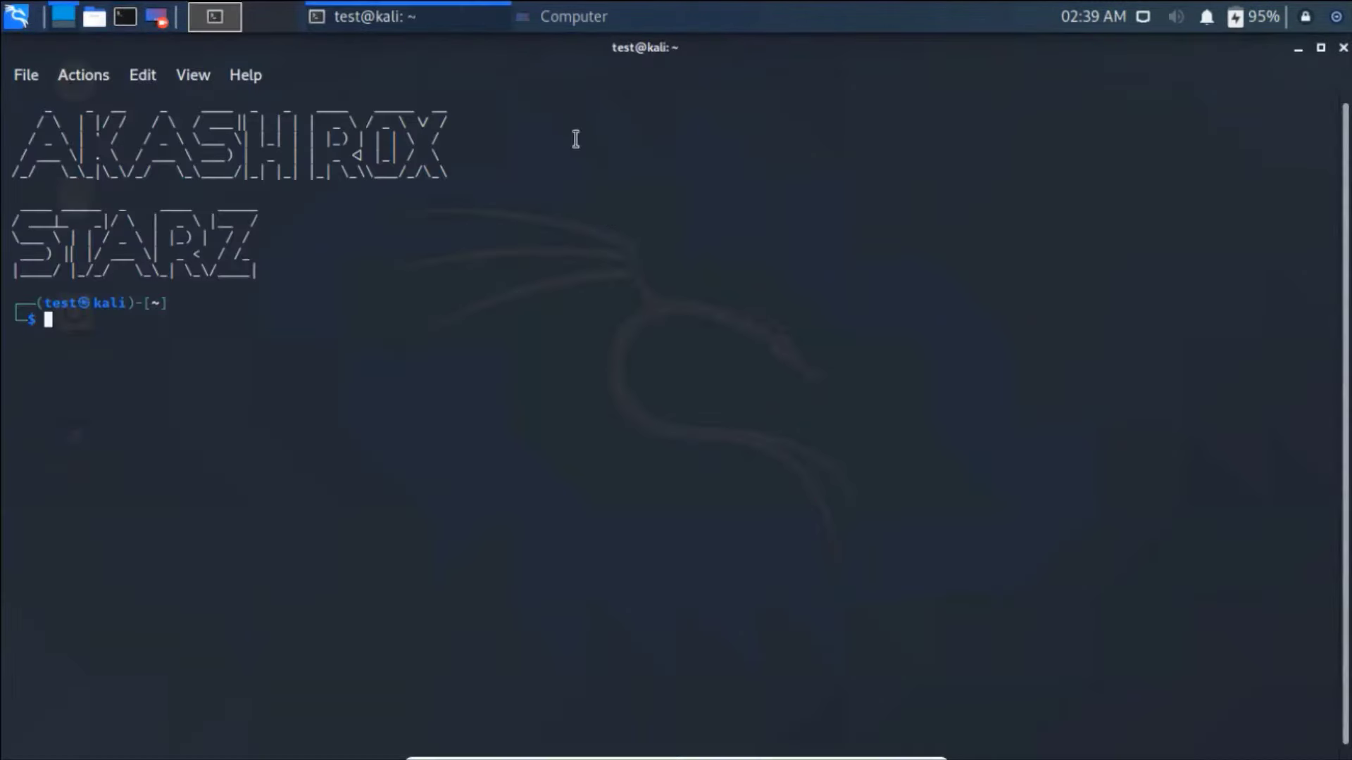
{"action": "type", "text": "clera"}
{"action": "key", "text": "Return"}
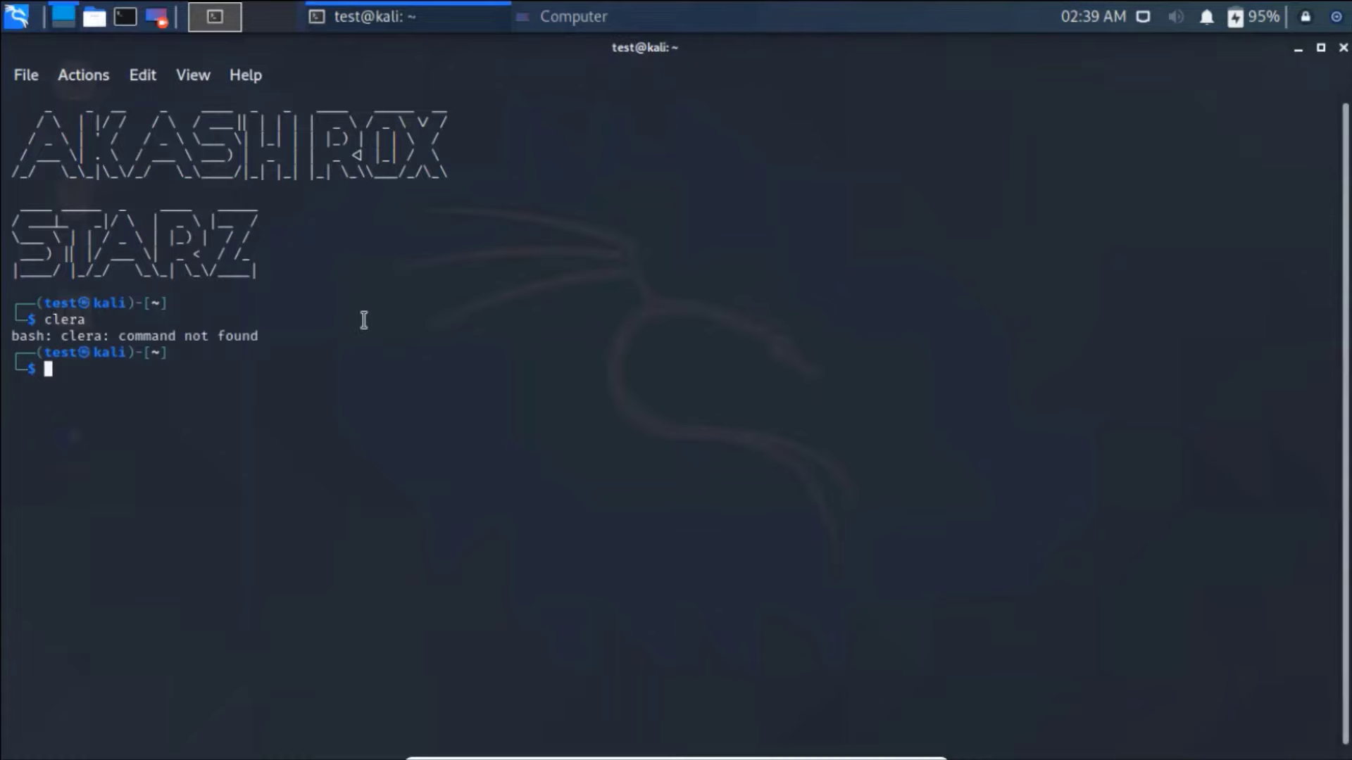
{"action": "type", "text": "clear"}
{"action": "key", "text": "Return"}
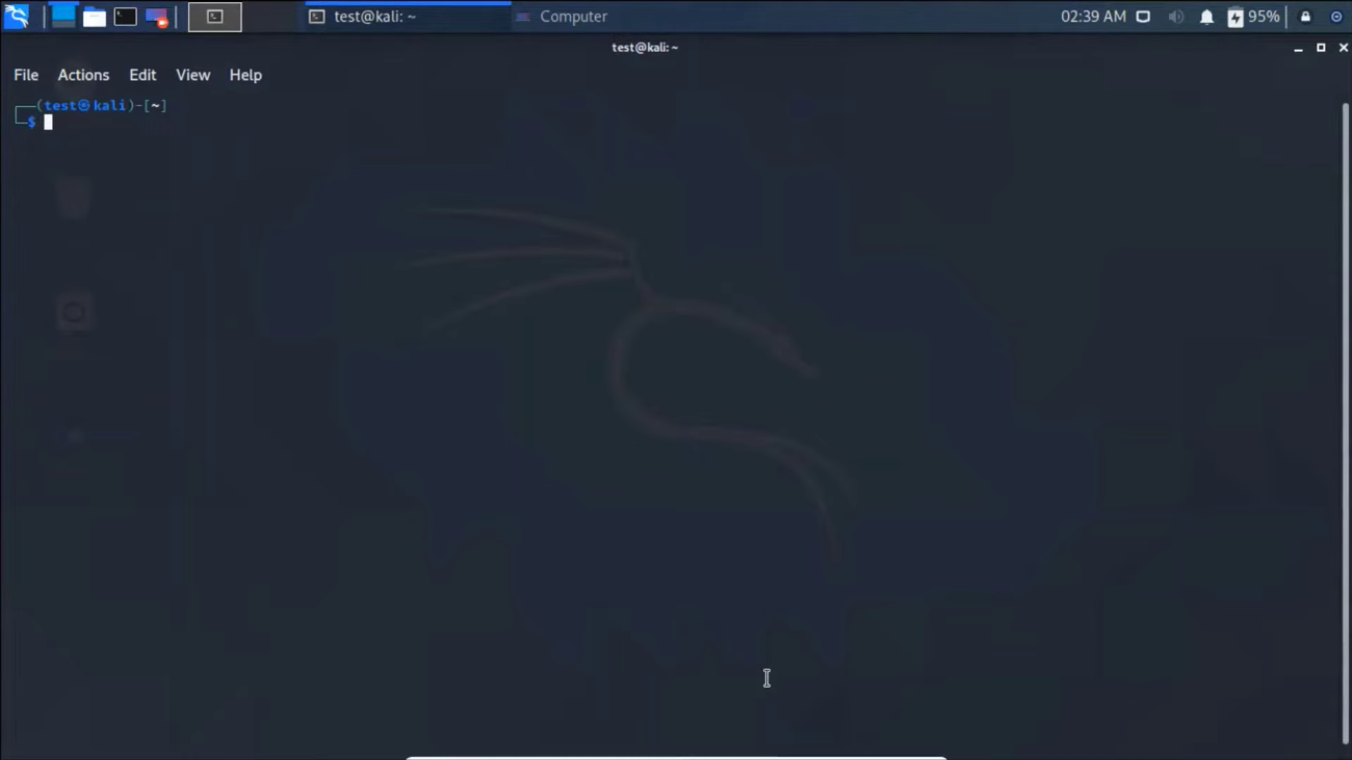
- Split the terminal vertically into four panes, top and bottom each side by side
{"action": "right_click", "coordinate": [564, 257]}
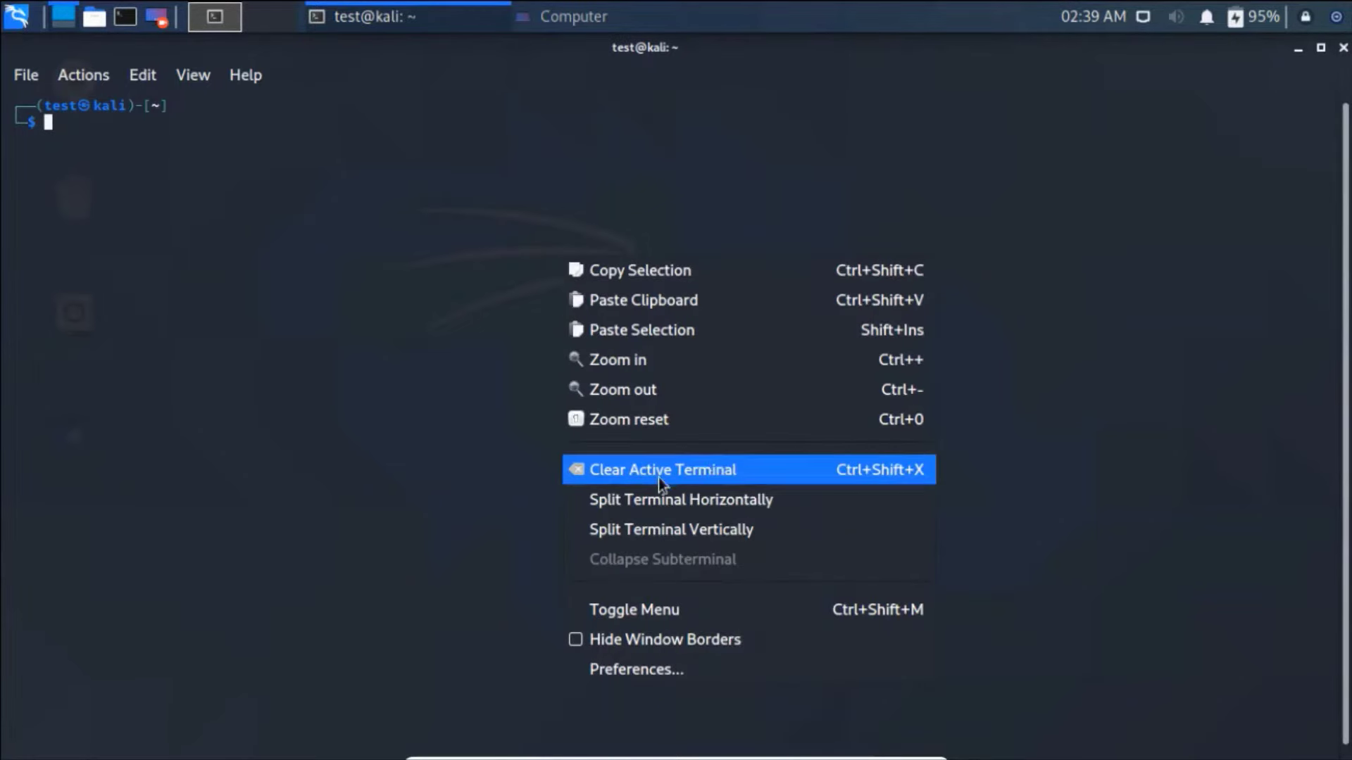
{"action": "left_click", "coordinate": [654, 497]}
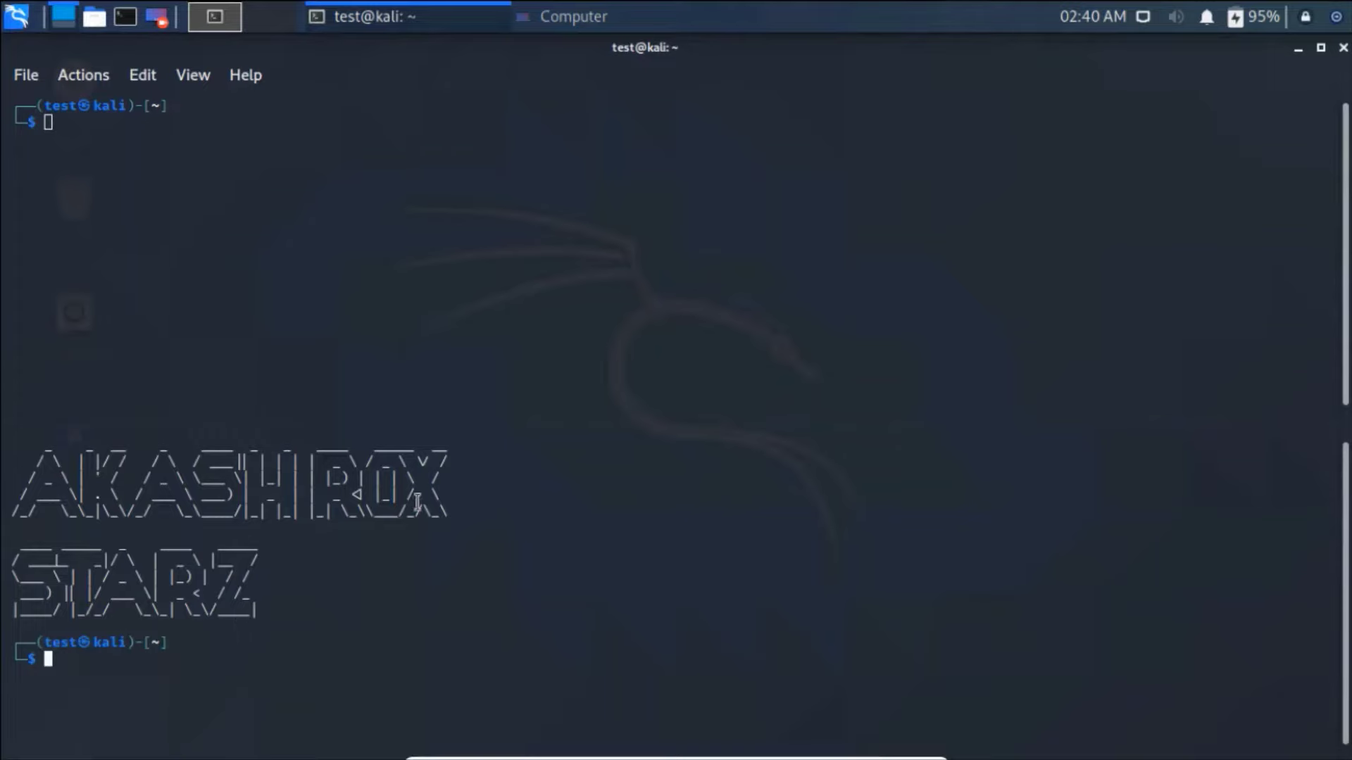
{"action": "left_click", "coordinate": [553, 165]}
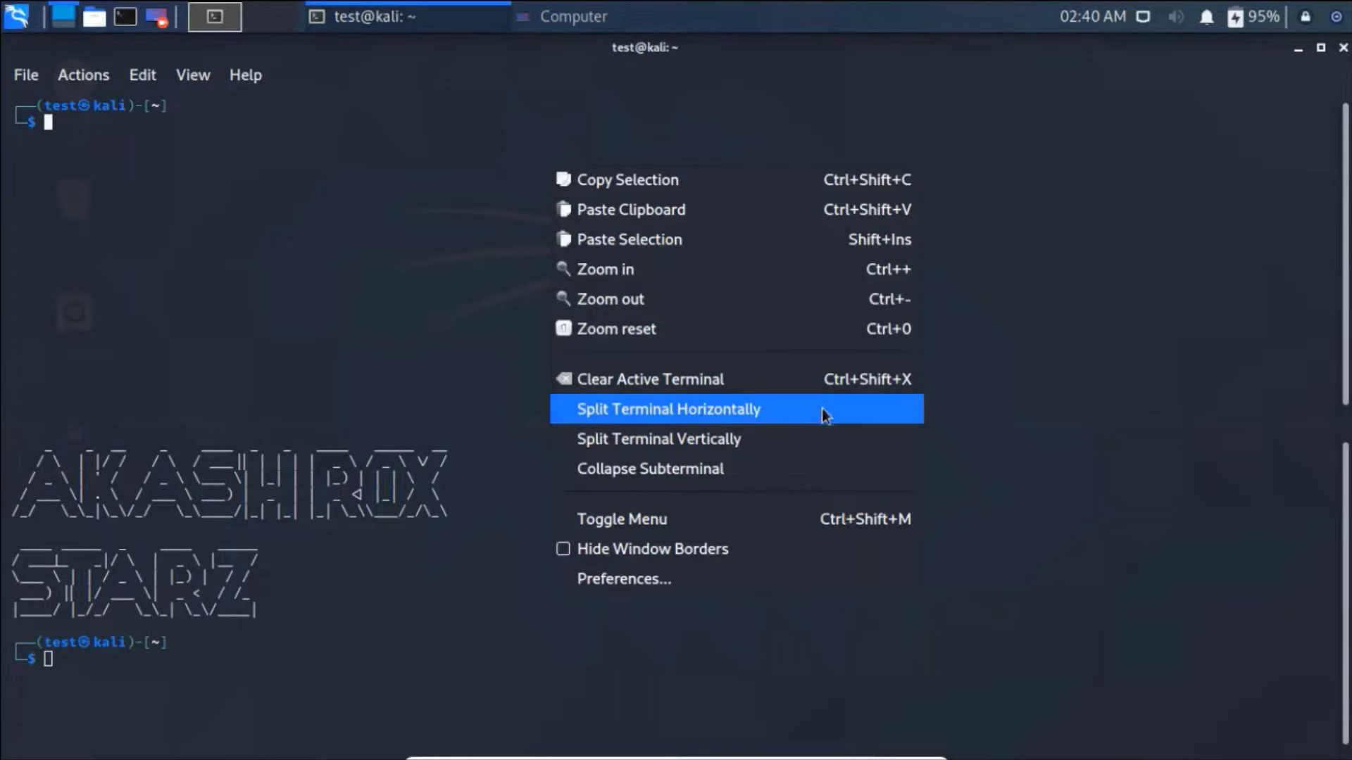
{"action": "left_click", "coordinate": [775, 443]}
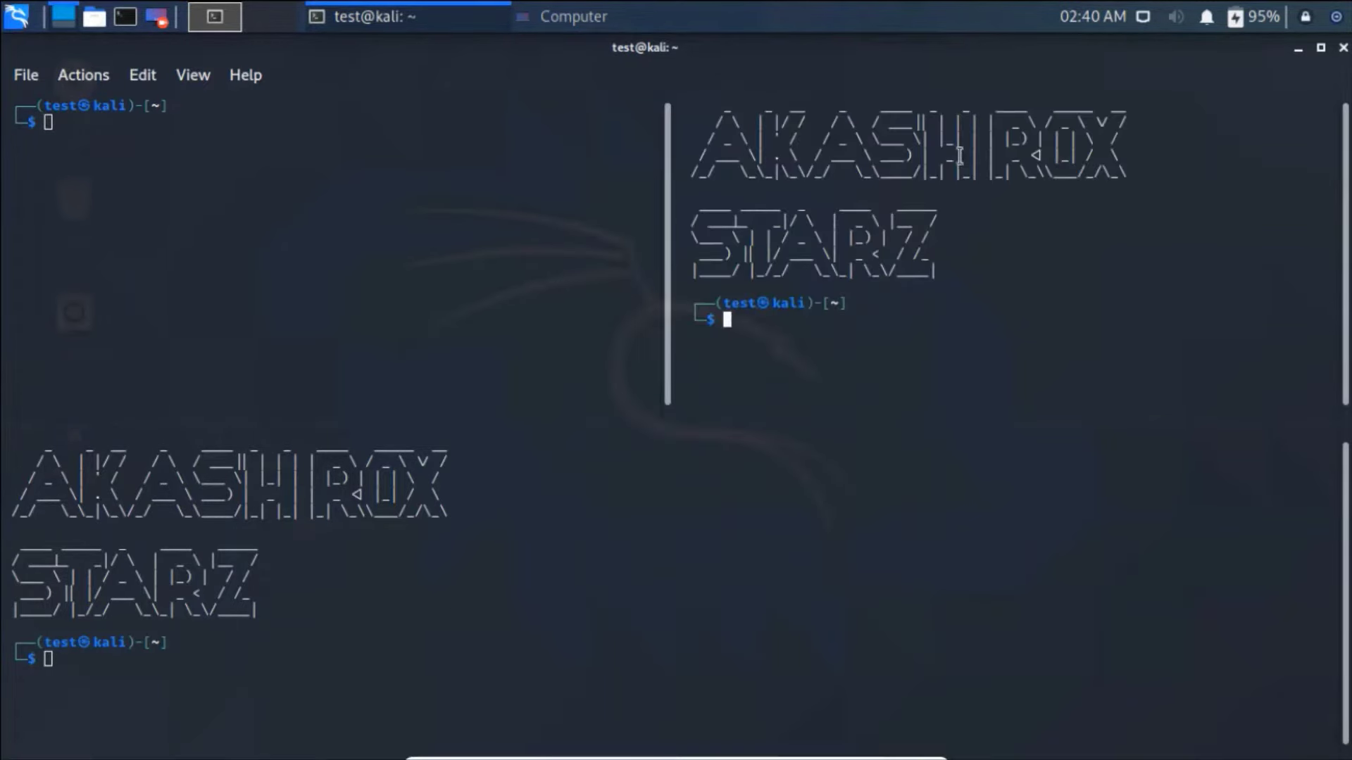
{"action": "left_click", "coordinate": [669, 330]}
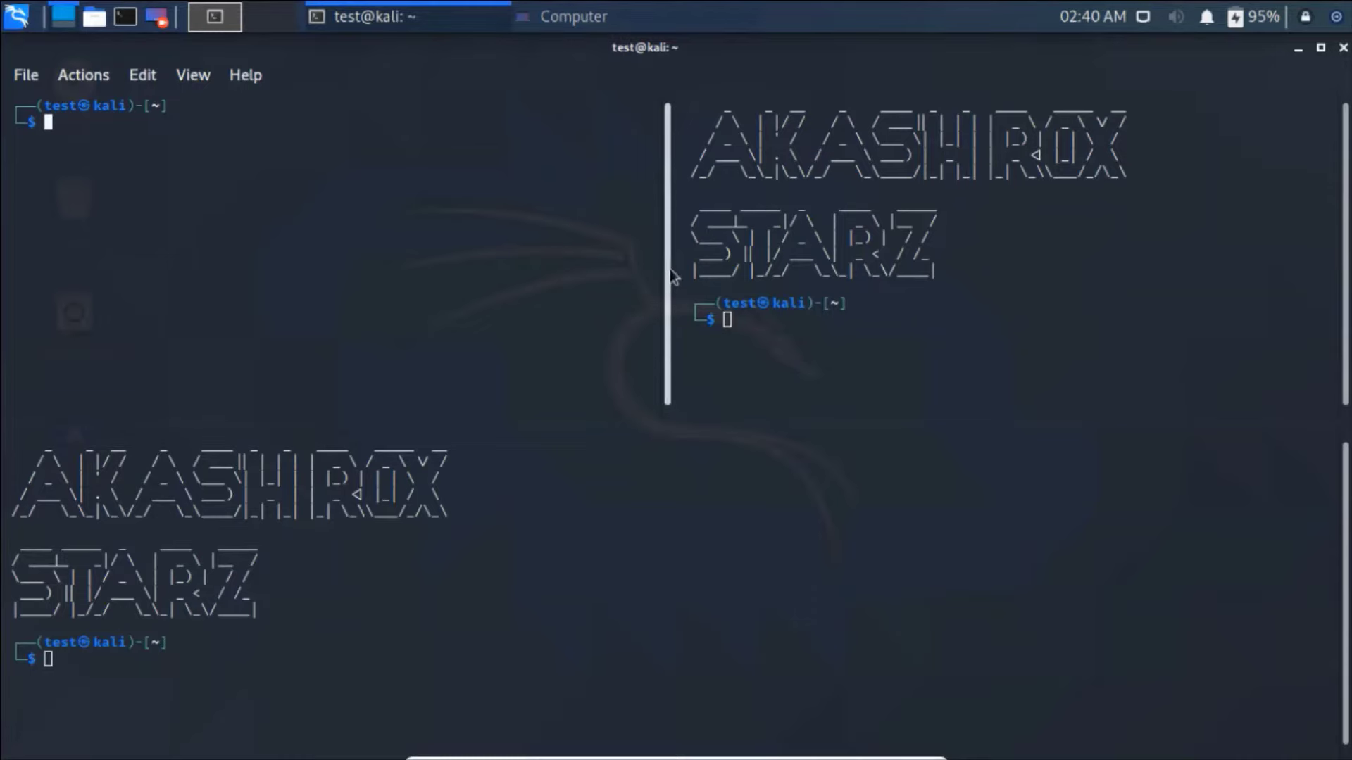
{"action": "right_click", "coordinate": [702, 492]}
{"action": "left_click", "coordinate": [855, 341]}
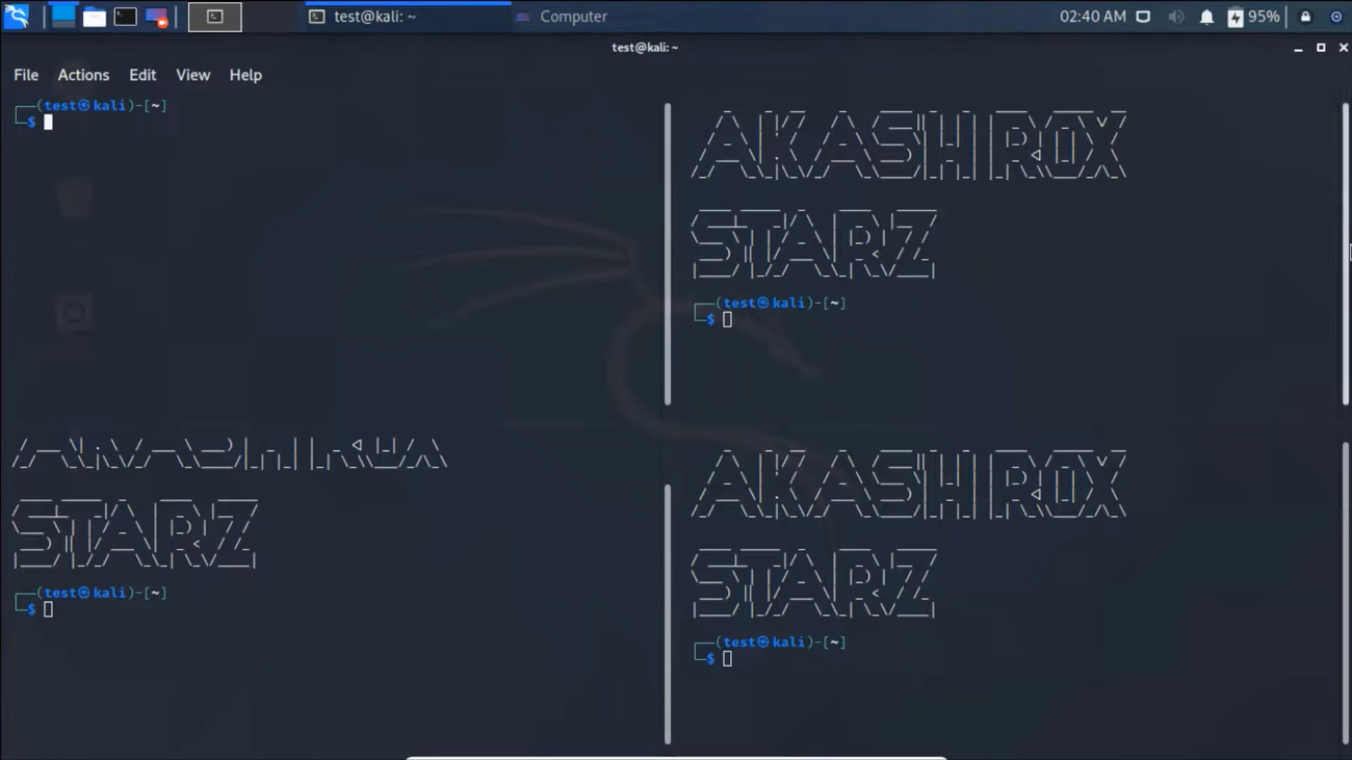
- Switch between the top panes, then close the split terminal window
{"action": "left_click", "coordinate": [1347, 264]}
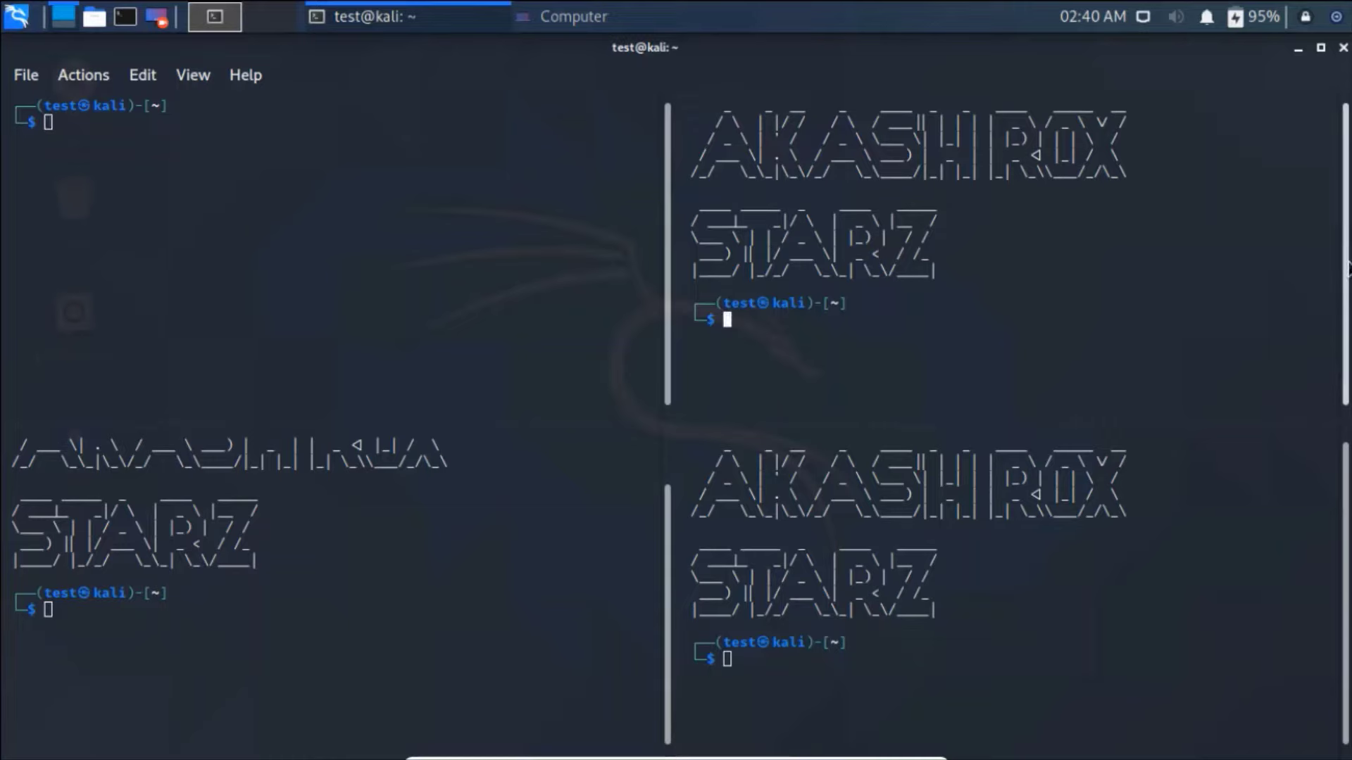
{"action": "left_click", "coordinate": [667, 221]}
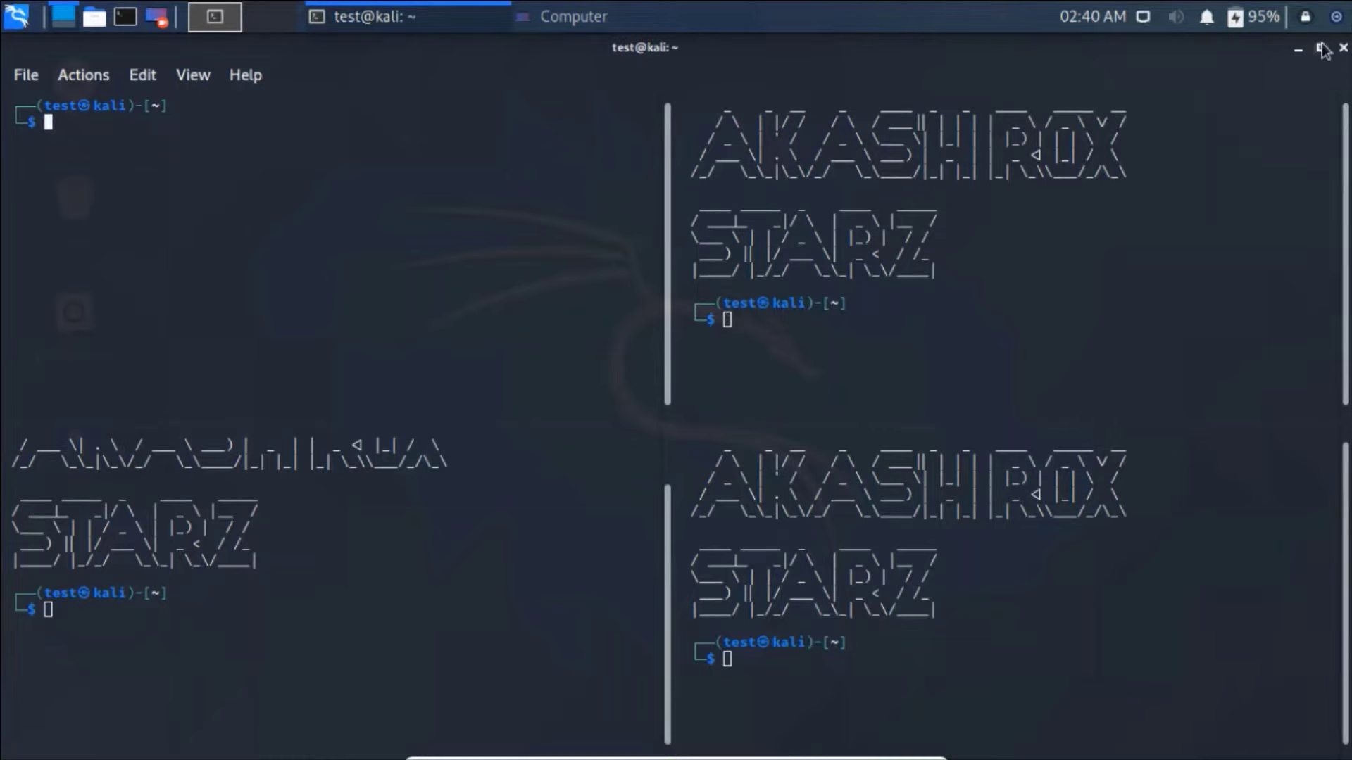
{"action": "left_click", "coordinate": [1342, 48]}
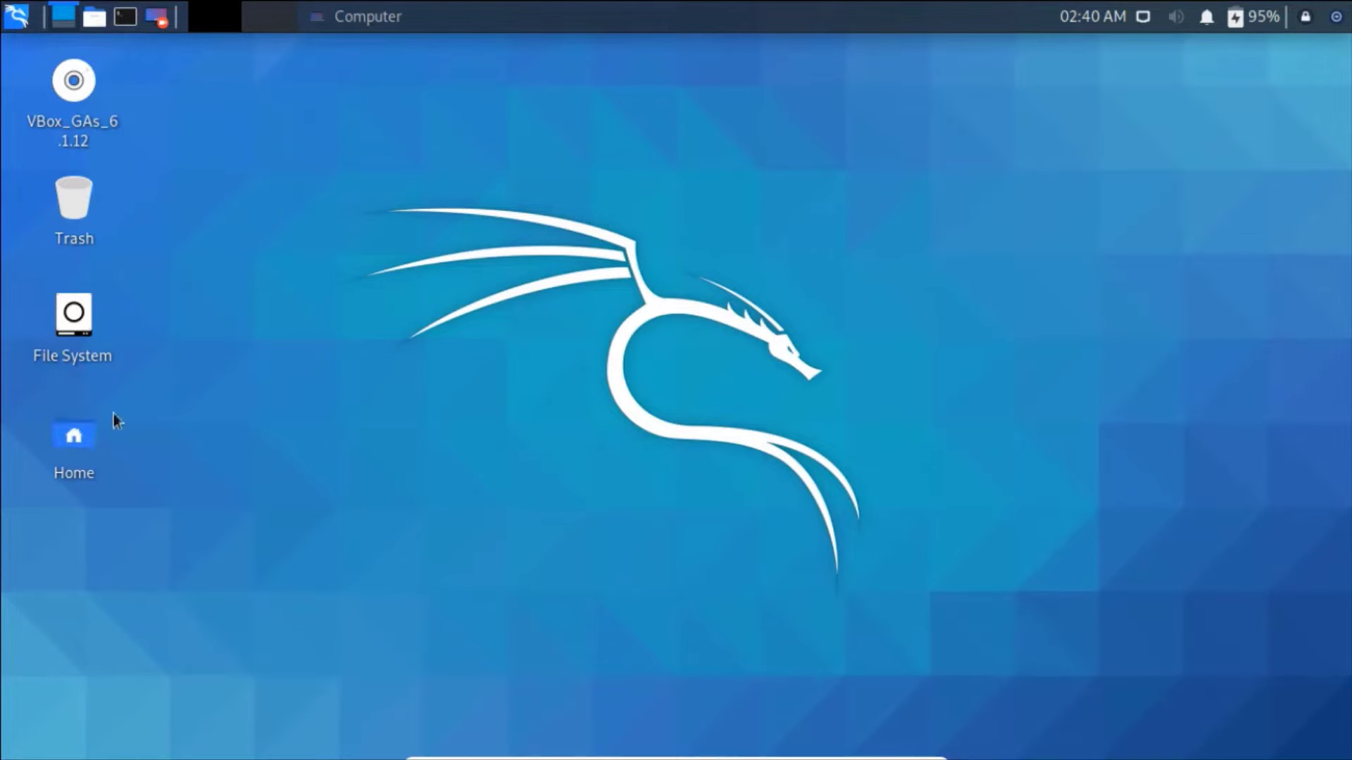
- Open the Home folder from the desktop in the file manager
{"action": "mouse_move", "coordinate": [79, 436]}
{"action": "left_click", "coordinate": [93, 19]}
{"action": "left_click", "coordinate": [455, 180]}
{"action": "double_click", "coordinate": [83, 430]}
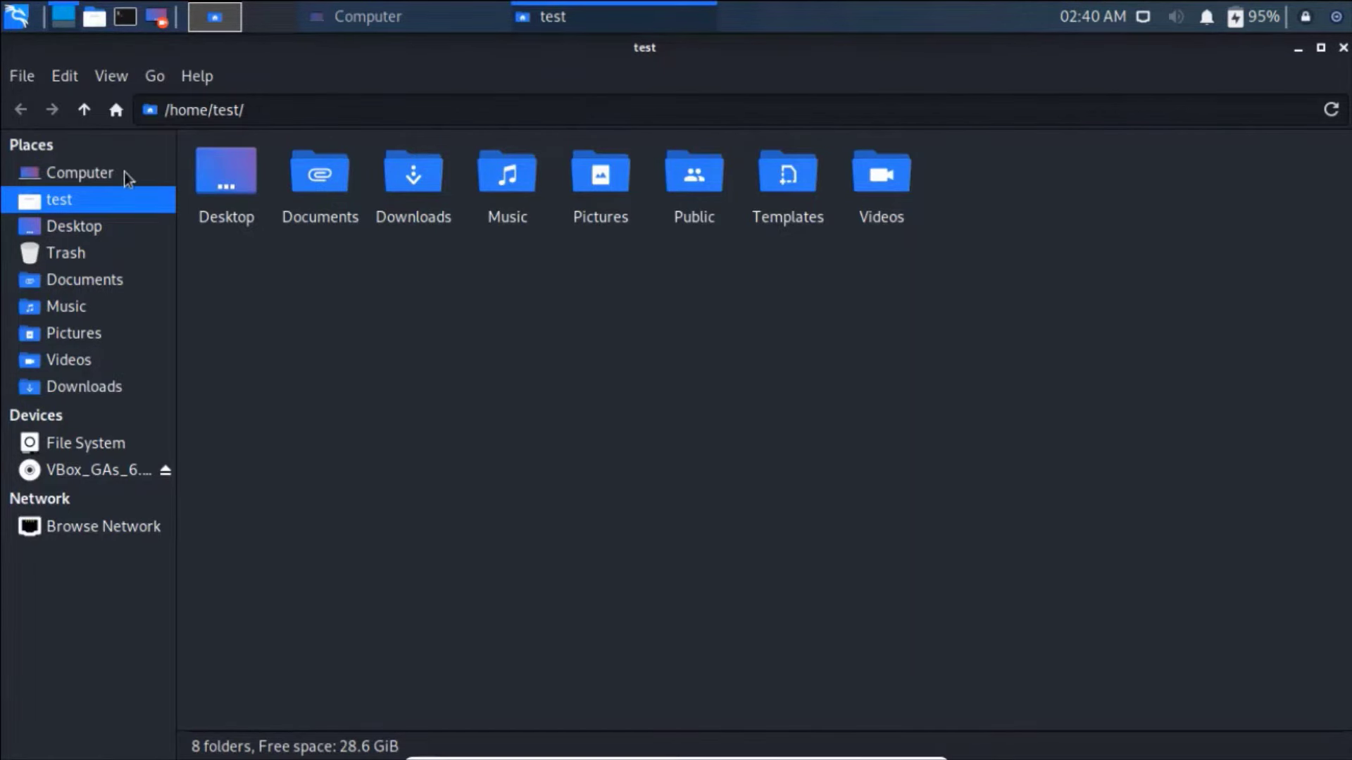
- Browse Desktop, Documents, Music, Pictures, Videos and Downloads, ending on the empty Trash
{"action": "left_click", "coordinate": [109, 225]}
{"action": "left_click", "coordinate": [77, 280]}
{"action": "left_click", "coordinate": [66, 306]}
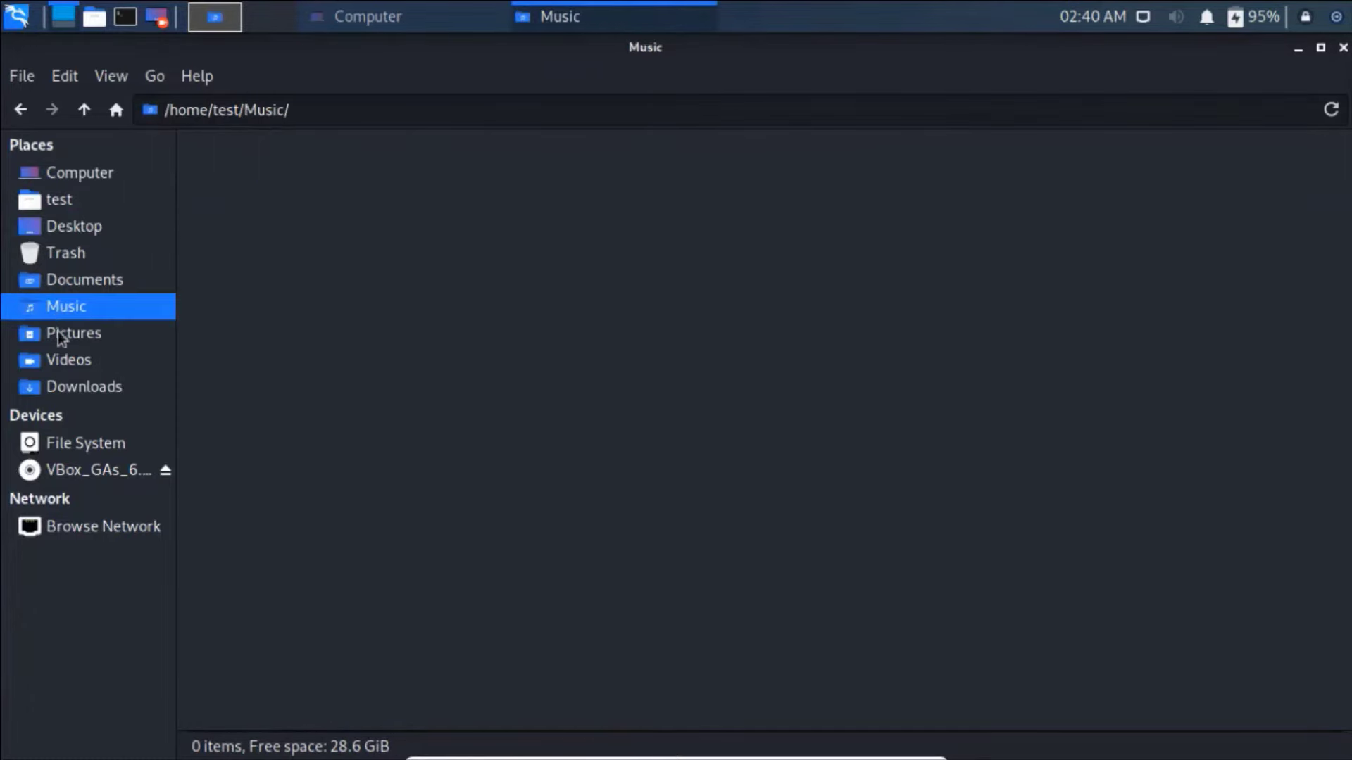
{"action": "left_click", "coordinate": [60, 334]}
{"action": "left_click", "coordinate": [56, 361]}
{"action": "left_click", "coordinate": [55, 387]}
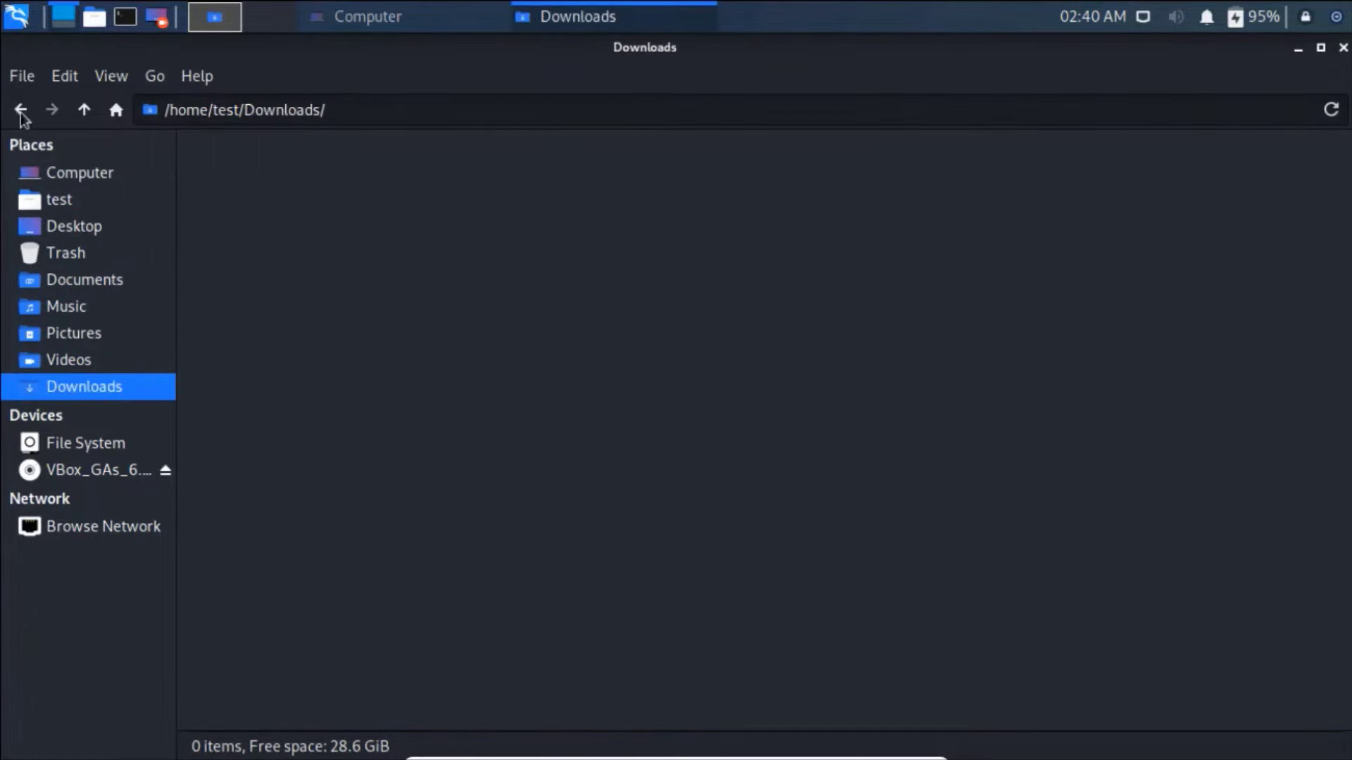
{"action": "left_click", "coordinate": [93, 251]}
{"action": "left_click", "coordinate": [82, 228]}
{"action": "left_click", "coordinate": [62, 202]}
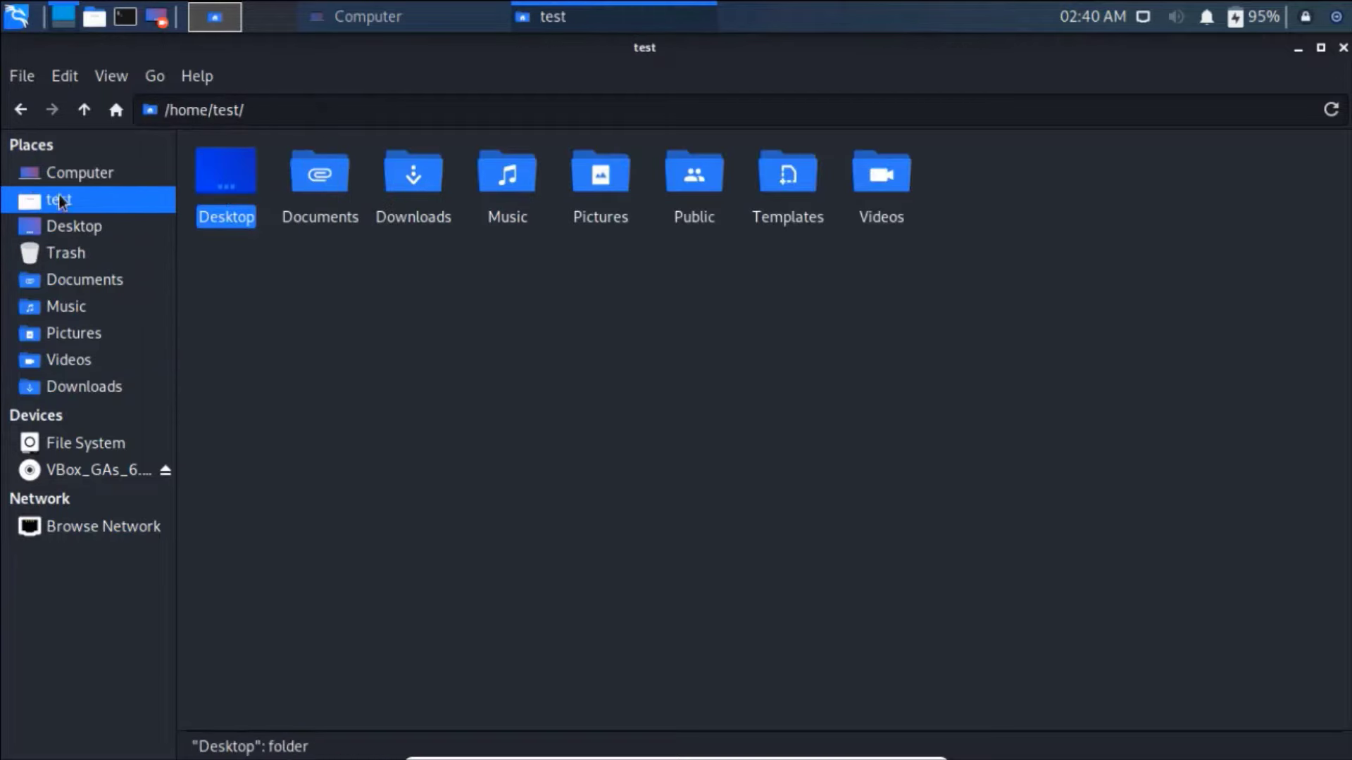
{"action": "left_click", "coordinate": [64, 256]}
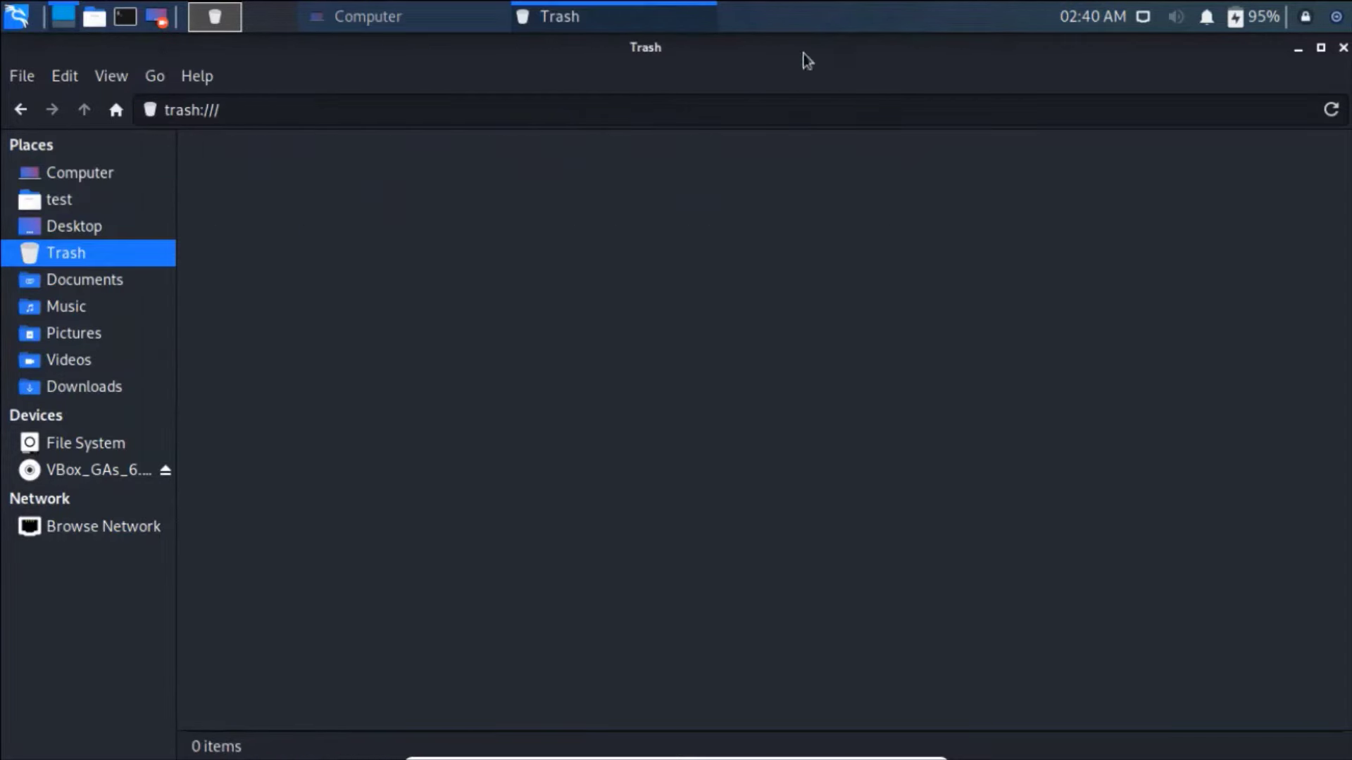
- Minimize the Trash window and launch Firefox ESR by searching 'fire' in the Kali menu
{"action": "left_click", "coordinate": [1297, 48]}
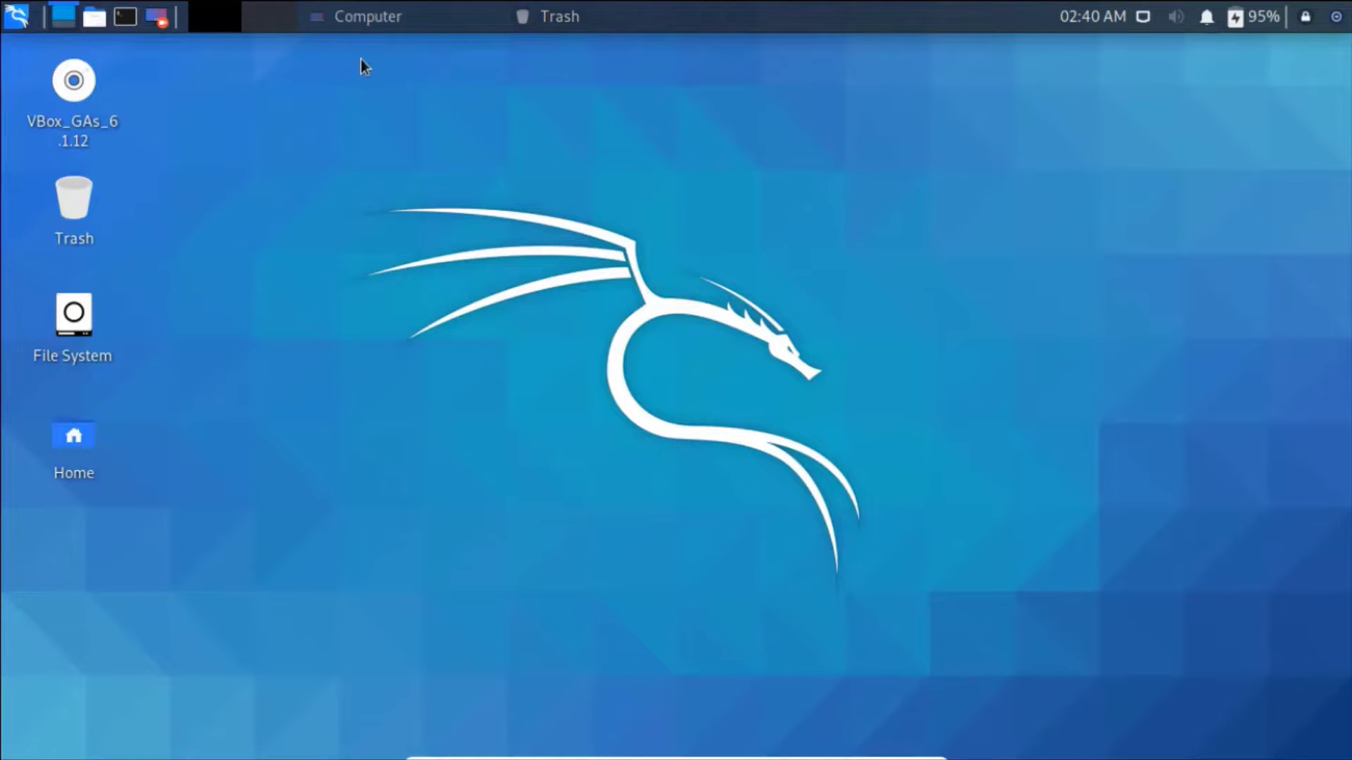
{"action": "left_click", "coordinate": [15, 16]}
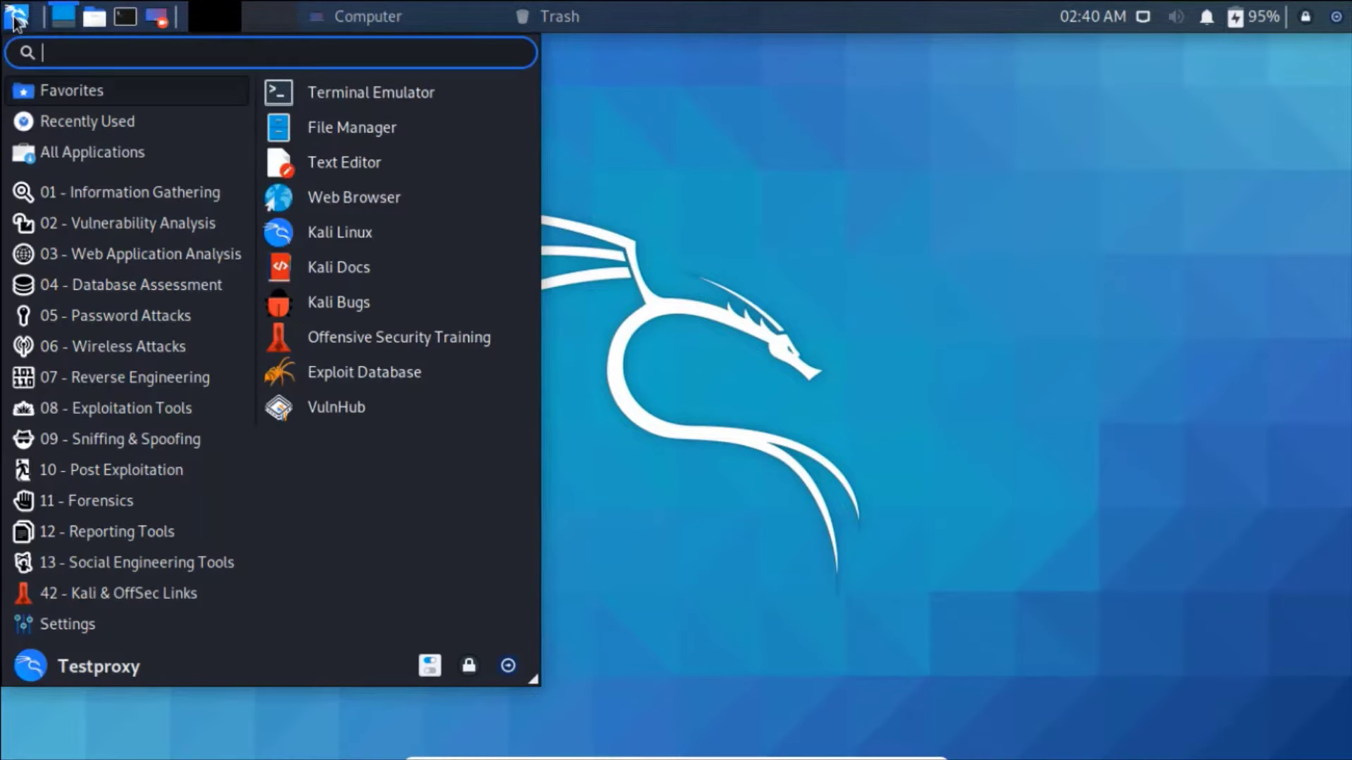
{"action": "left_click", "coordinate": [15, 19]}
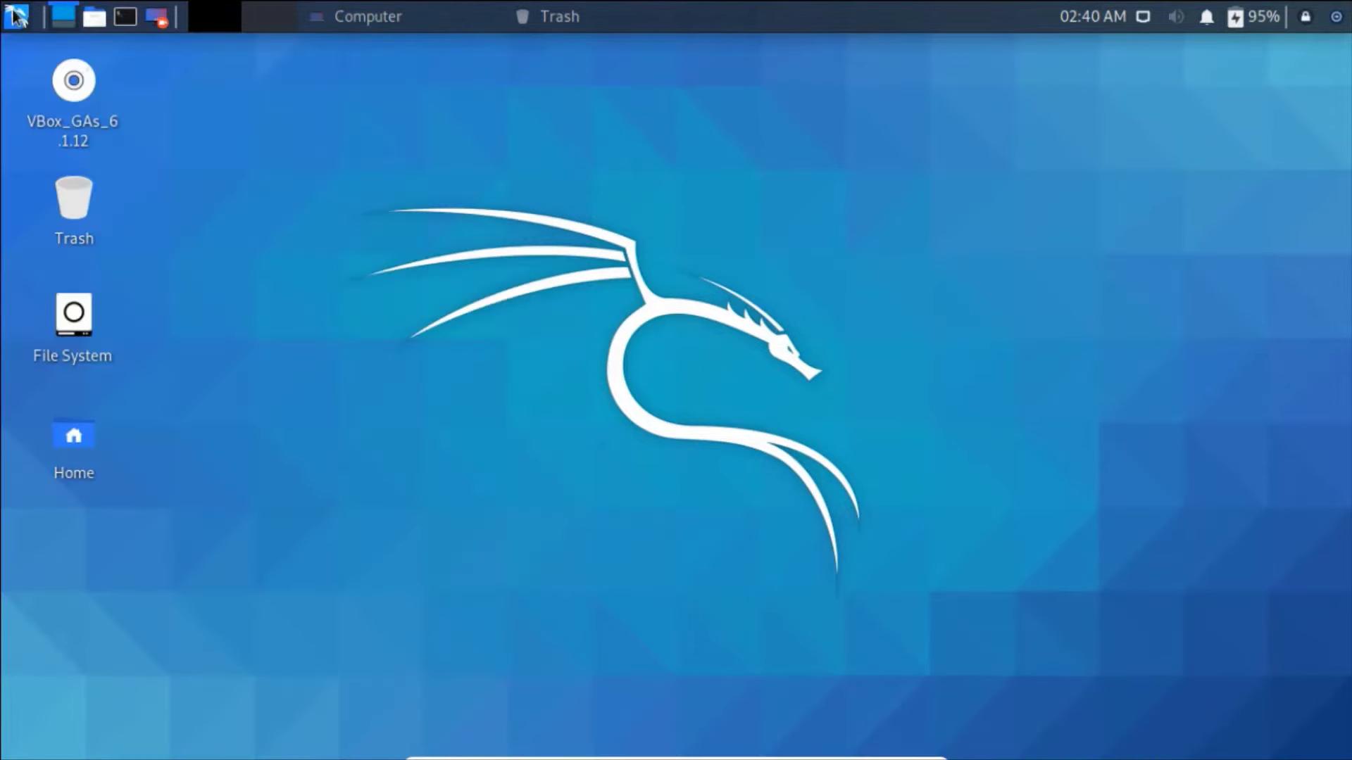
{"action": "left_click", "coordinate": [16, 17]}
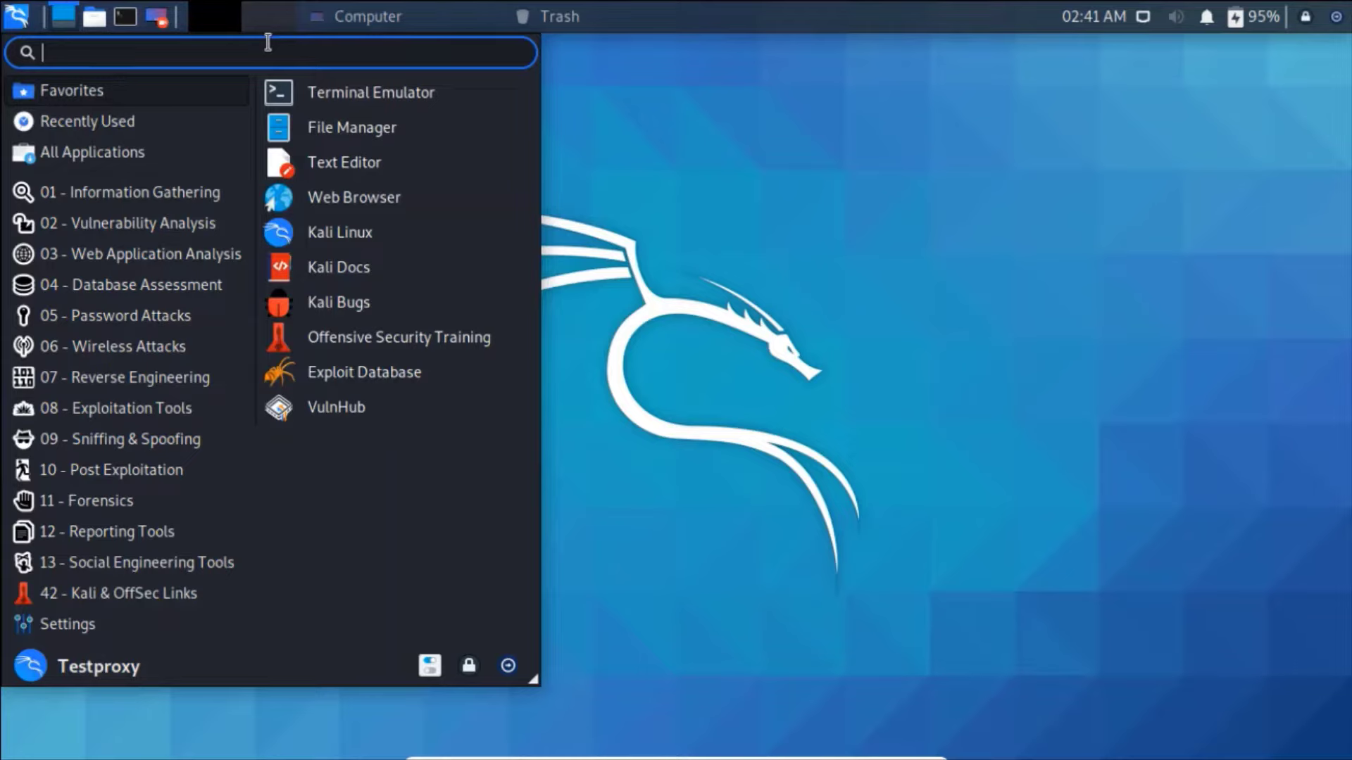
{"action": "type", "text": "fire"}
{"action": "left_click", "coordinate": [387, 91]}
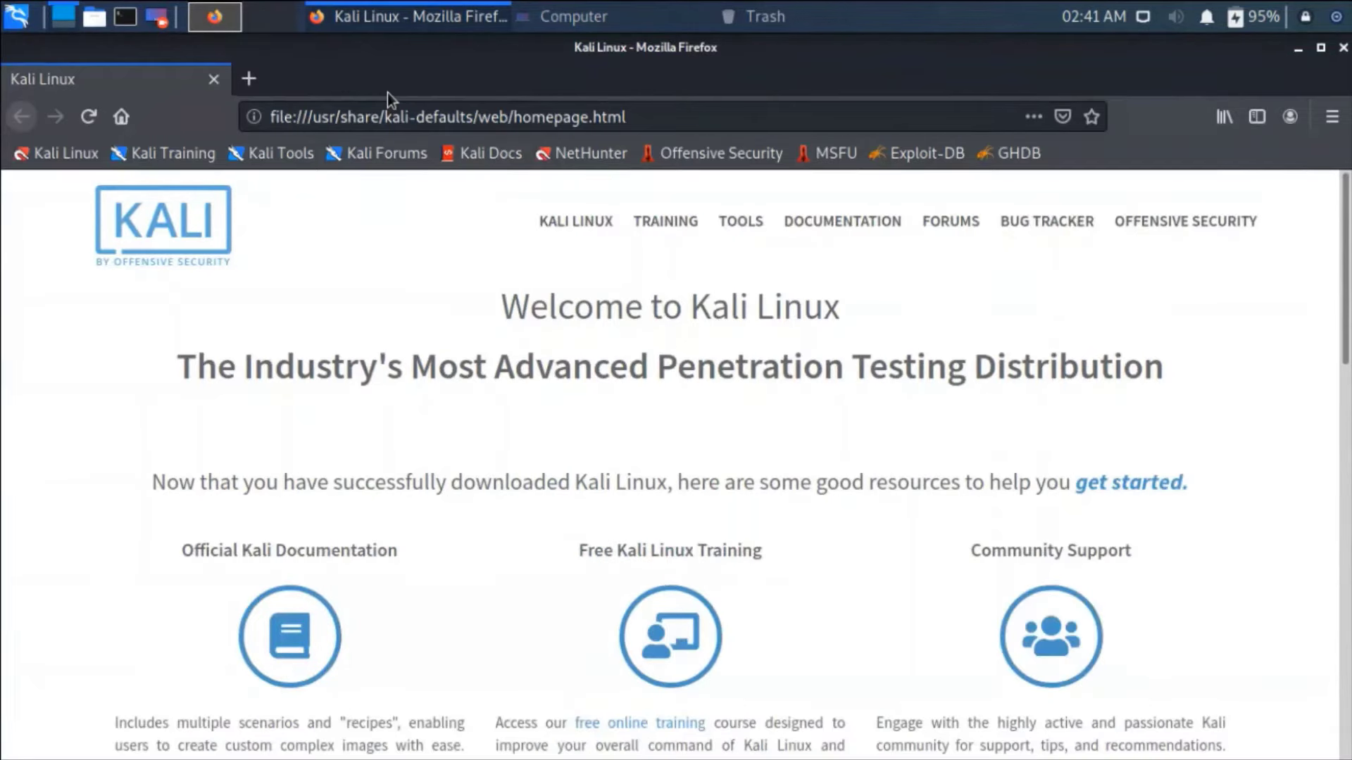
- Open a new Firefox tab and close the Kali Linux start page tab
{"action": "left_click", "coordinate": [242, 78]}
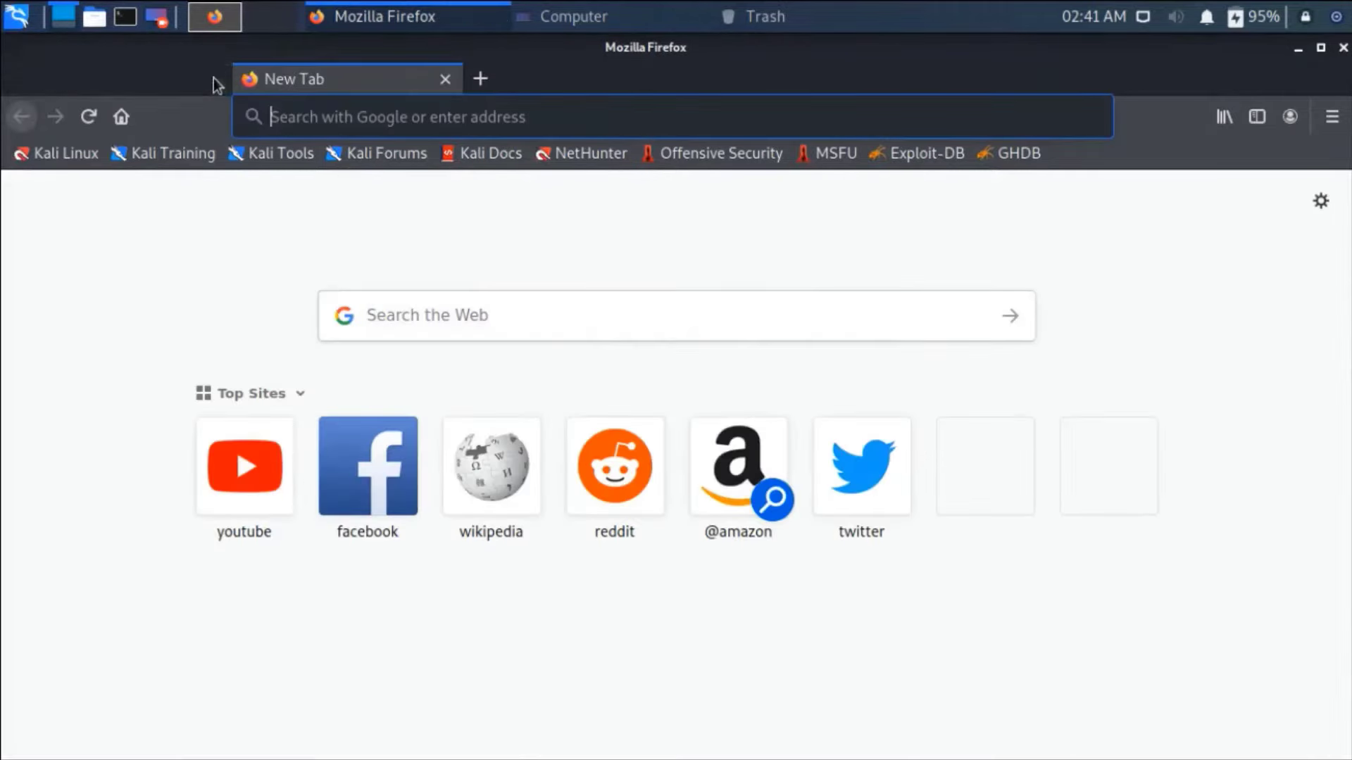
{"action": "left_click", "coordinate": [213, 78]}
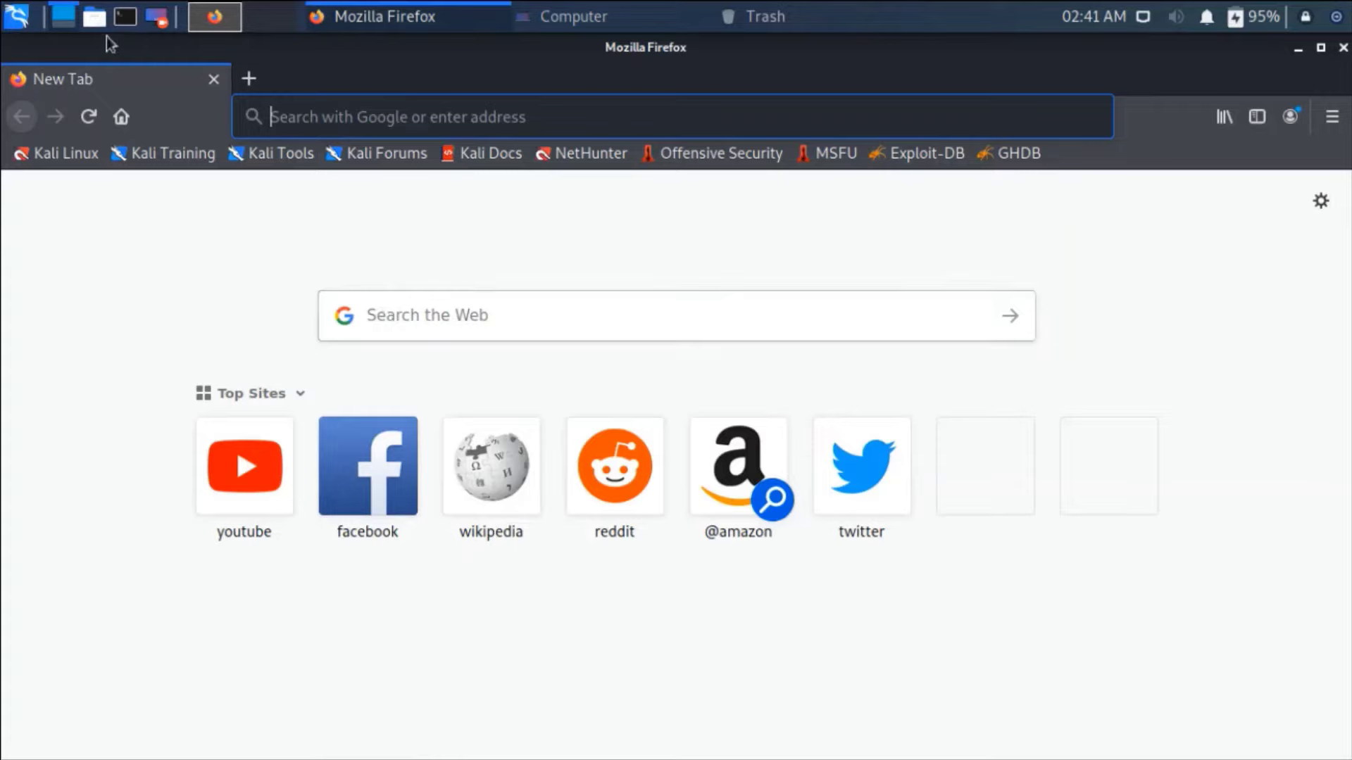
- Close Firefox and browse Information Gathering, Password Attacks, Reverse Engineering and Forensics menu categories
{"action": "left_click", "coordinate": [1343, 47]}
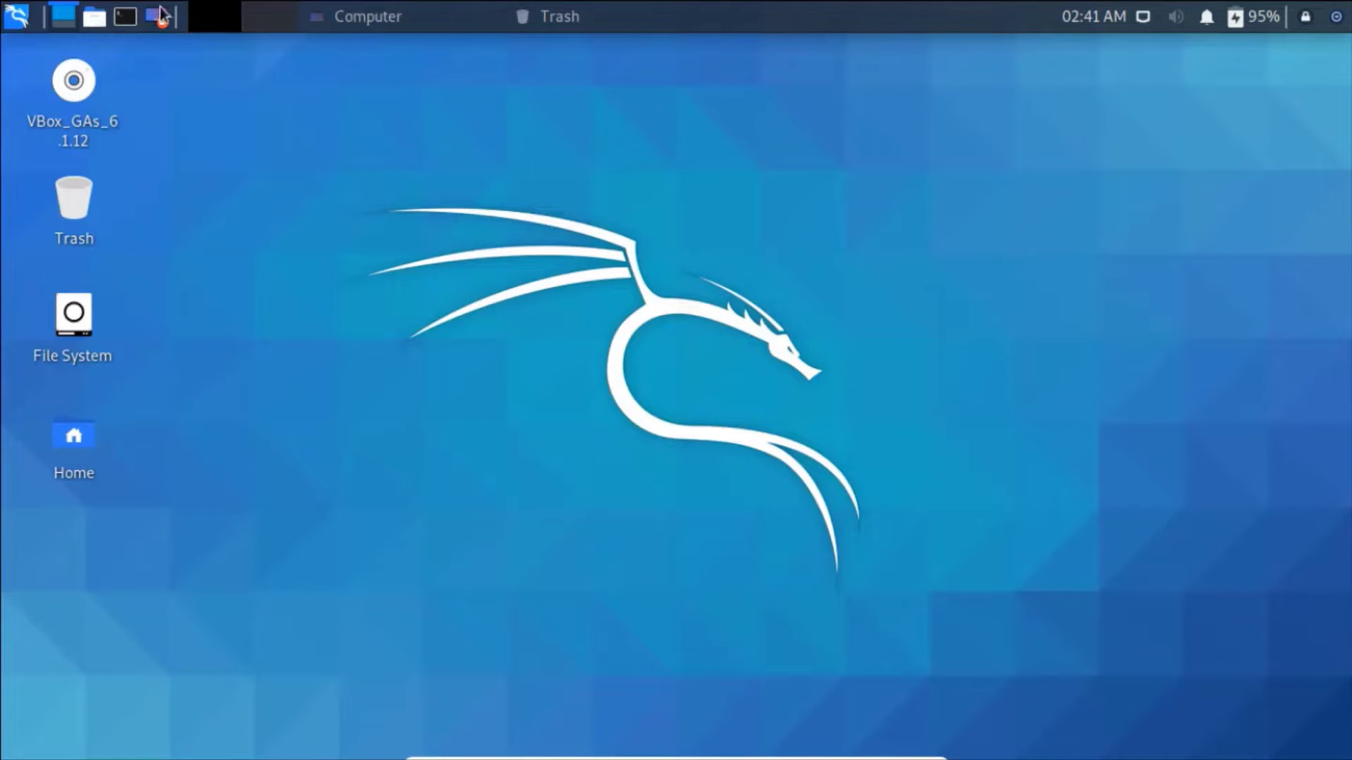
{"action": "left_click", "coordinate": [15, 19]}
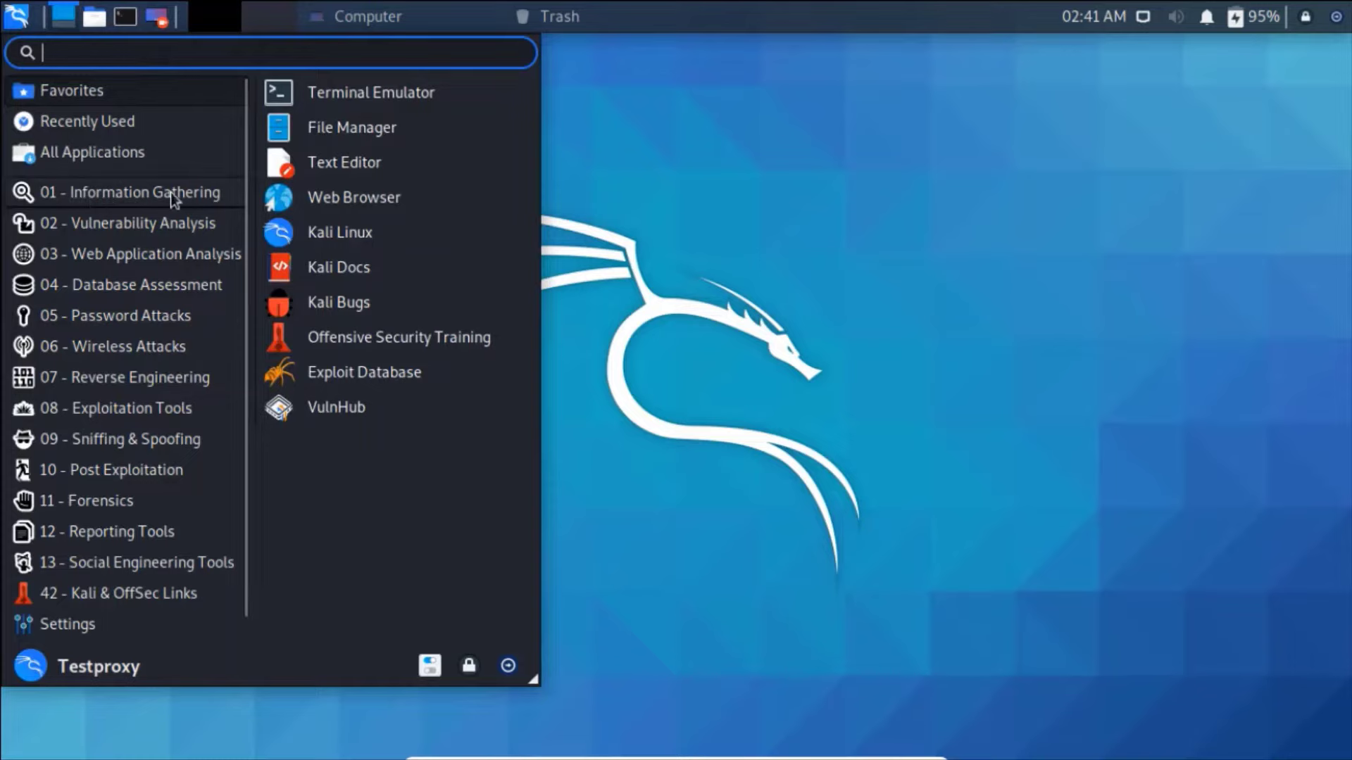
{"action": "left_click", "coordinate": [208, 198]}
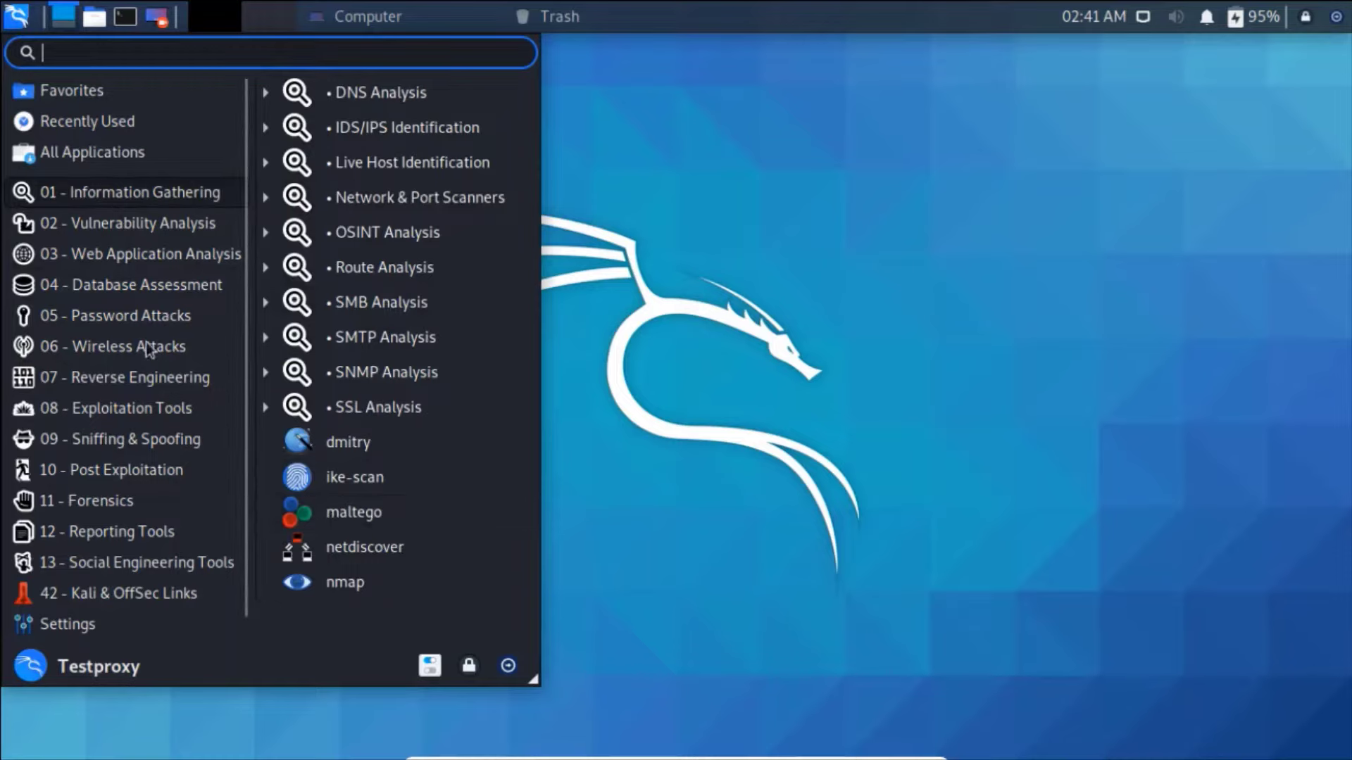
{"action": "left_click", "coordinate": [124, 317]}
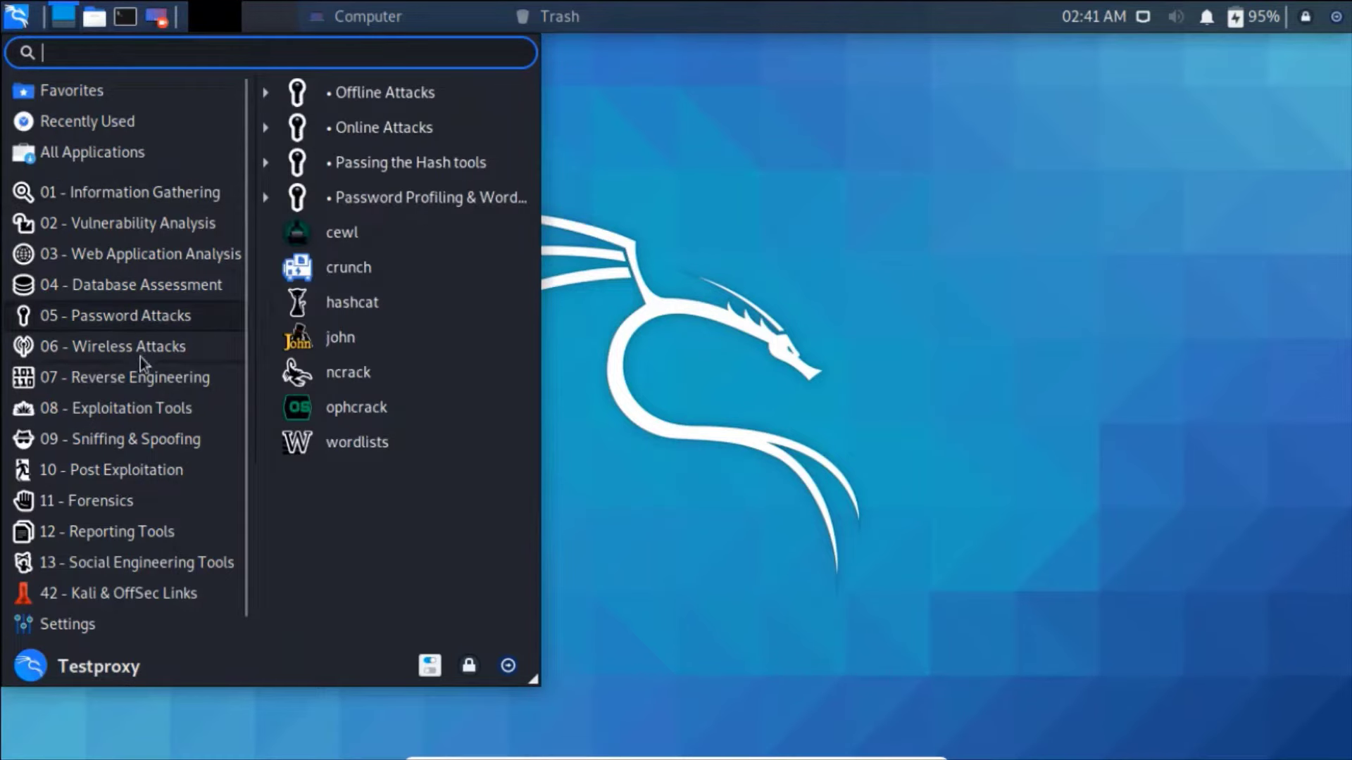
{"action": "left_click", "coordinate": [130, 378]}
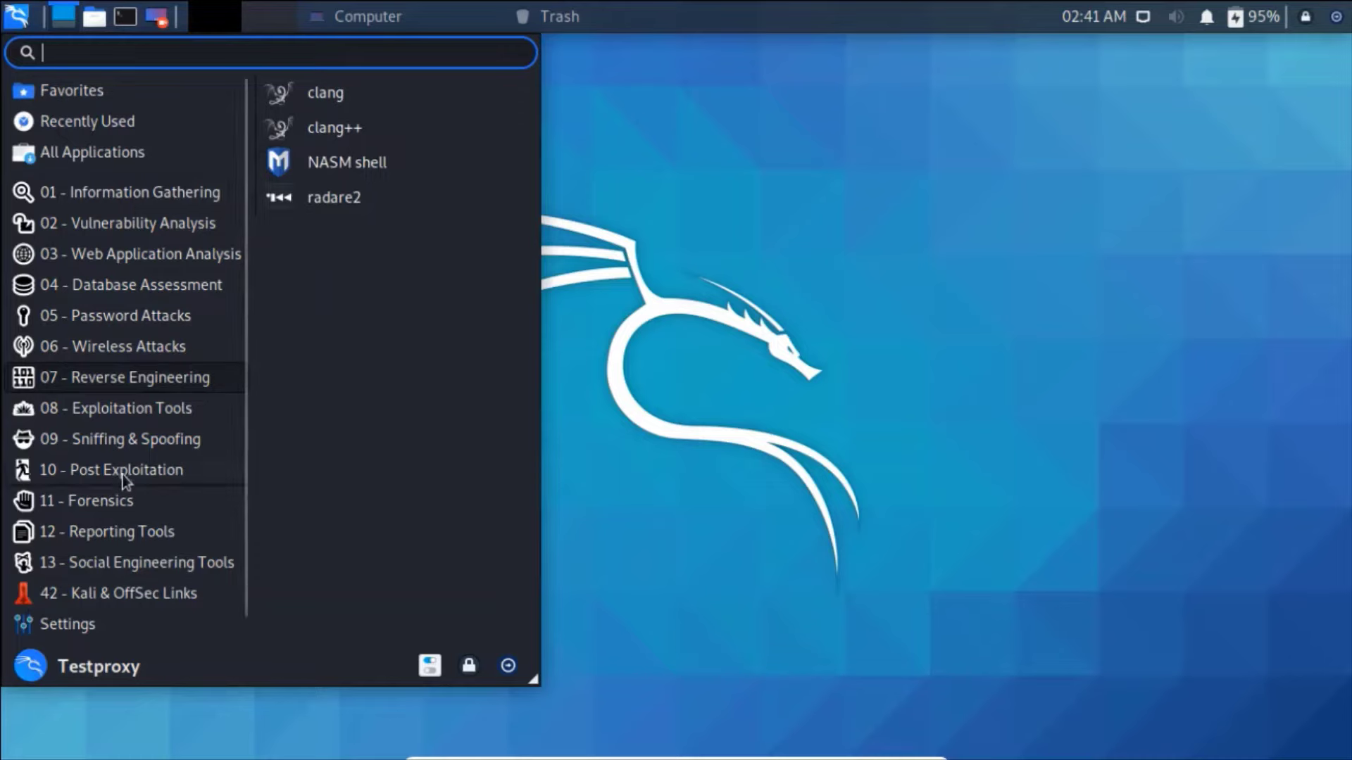
{"action": "left_click", "coordinate": [103, 501]}
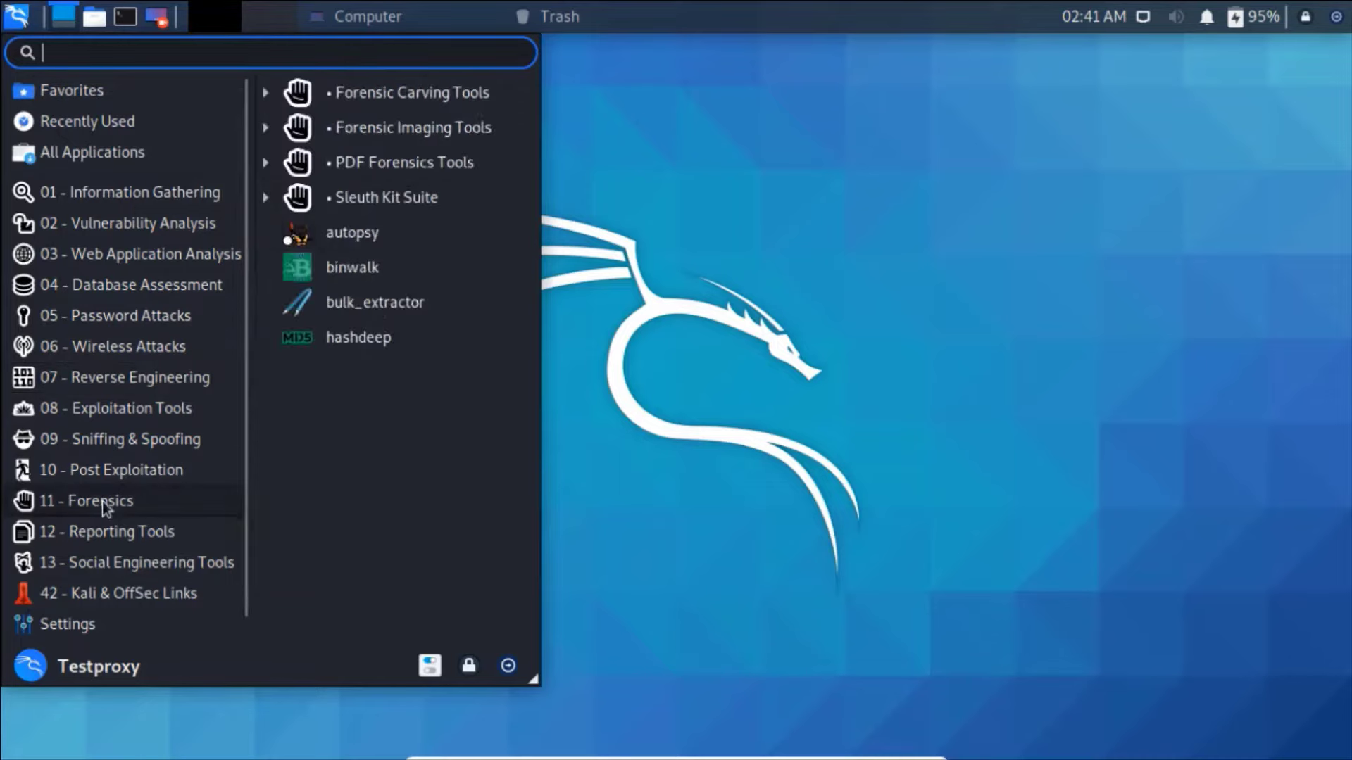
- Browse Social Engineering and Wireless Attacks, ending on the Password Attacks tool list
{"action": "left_click", "coordinate": [109, 564]}
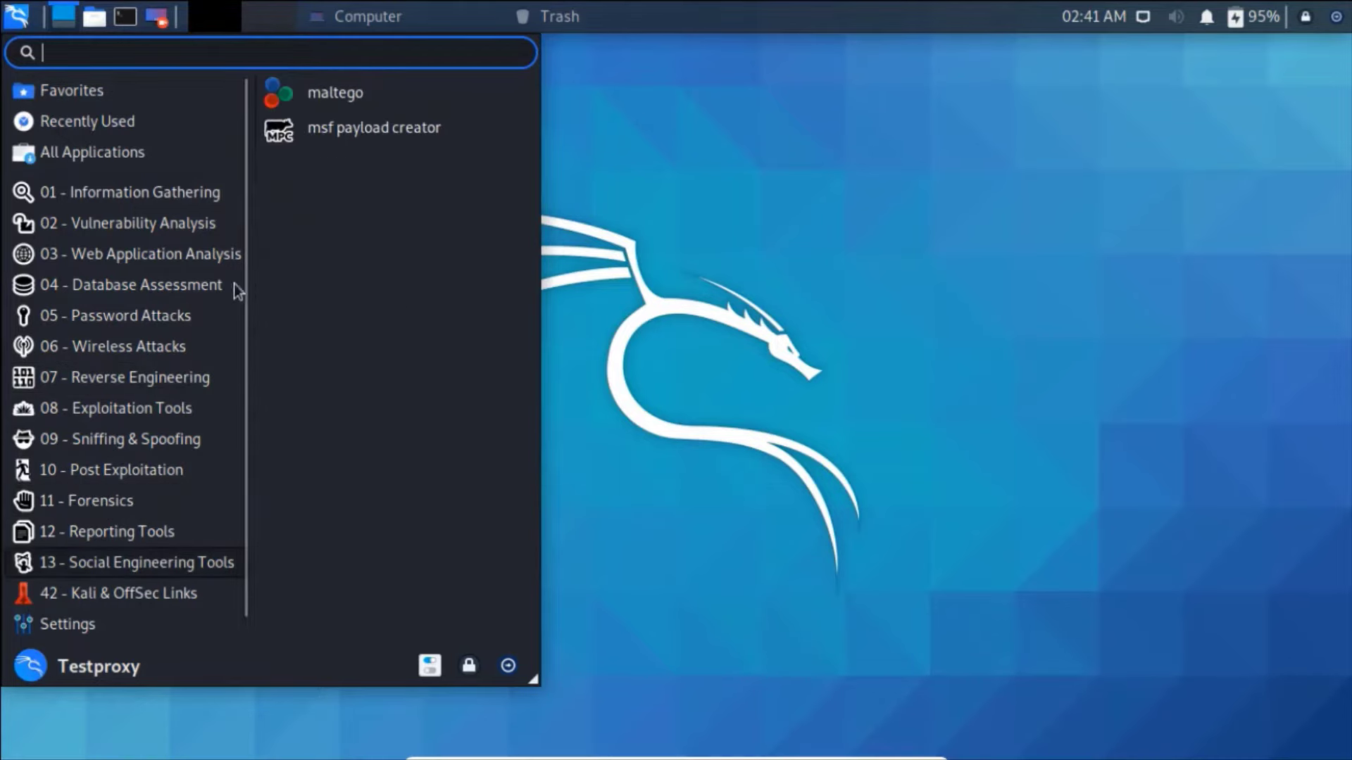
{"action": "scroll", "coordinate": [241, 291], "scroll_direction": "down", "scroll_amount": 1}
{"action": "mouse_move", "coordinate": [241, 291]}
{"action": "left_mouse_down"}
{"action": "mouse_move", "coordinate": [241, 303]}
{"action": "mouse_move", "coordinate": [238, 268]}
{"action": "left_mouse_up"}
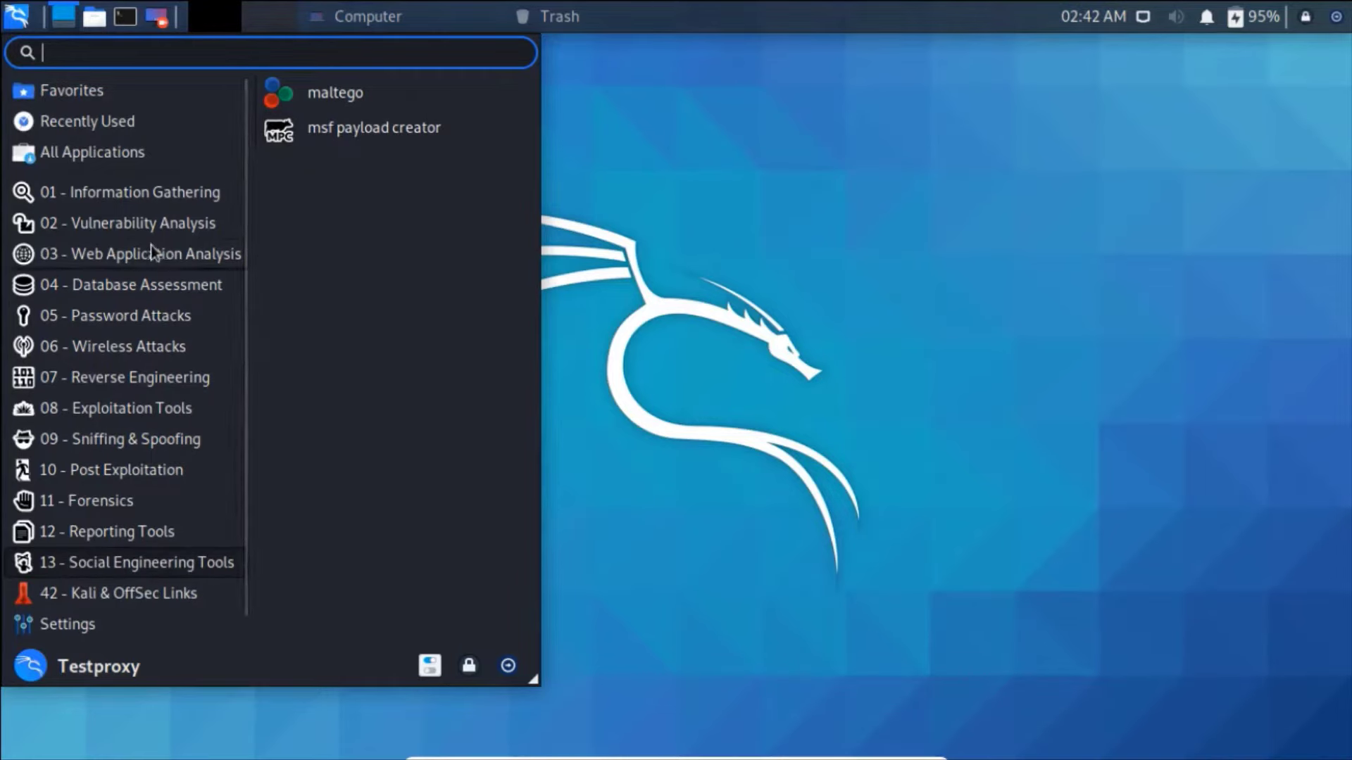
{"action": "left_click", "coordinate": [113, 350]}
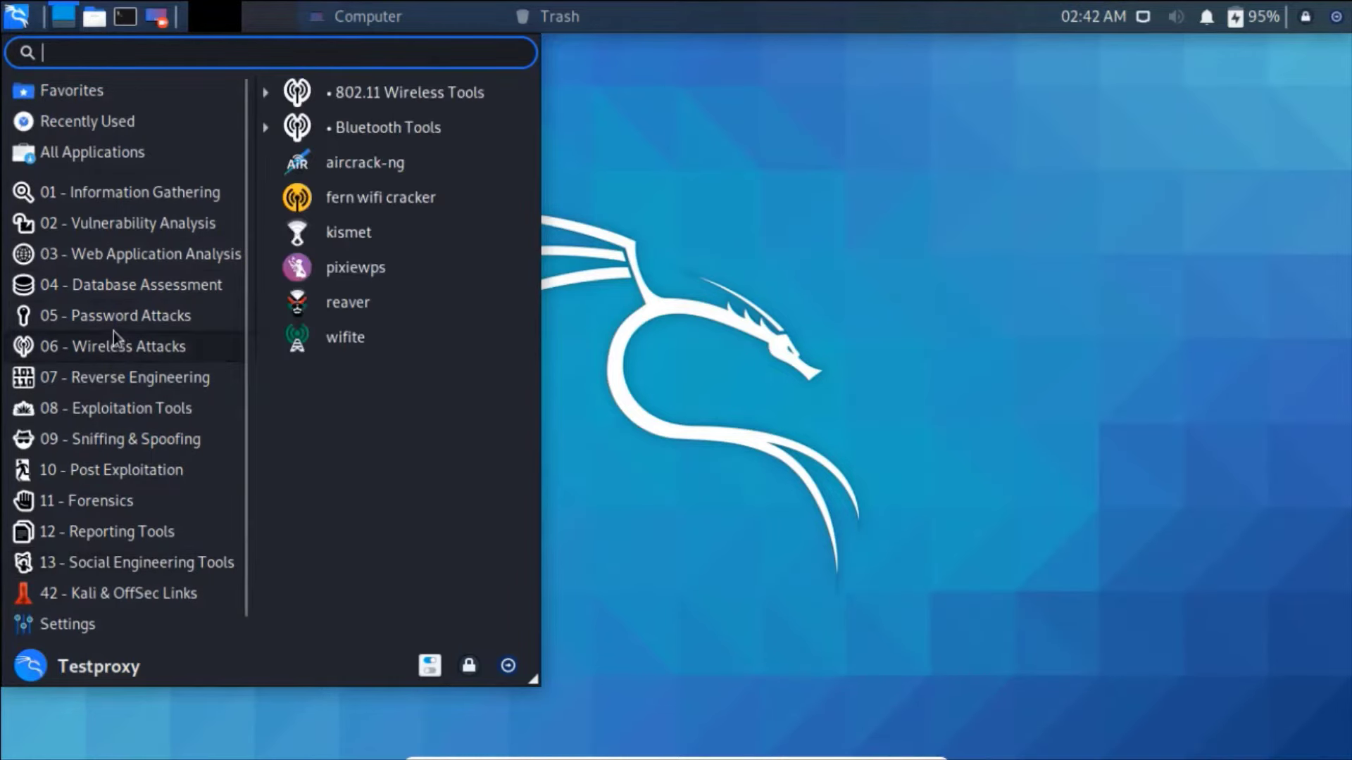
{"action": "left_click", "coordinate": [113, 317]}
{"action": "left_click_drag", "start_coordinate": [244, 277], "coordinate": [239, 360]}
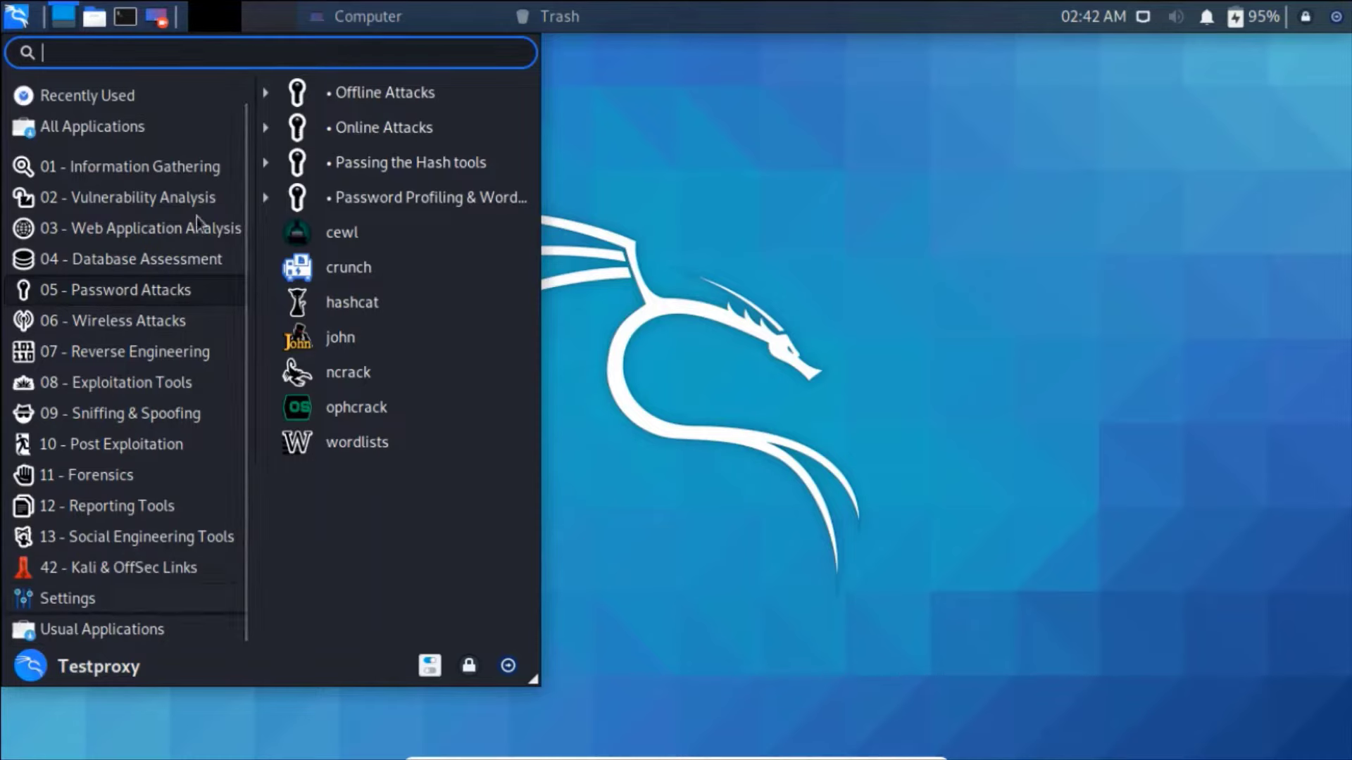
- Browse the Settings category items, then leave the menu for a root terminal window
{"action": "left_click", "coordinate": [61, 607]}
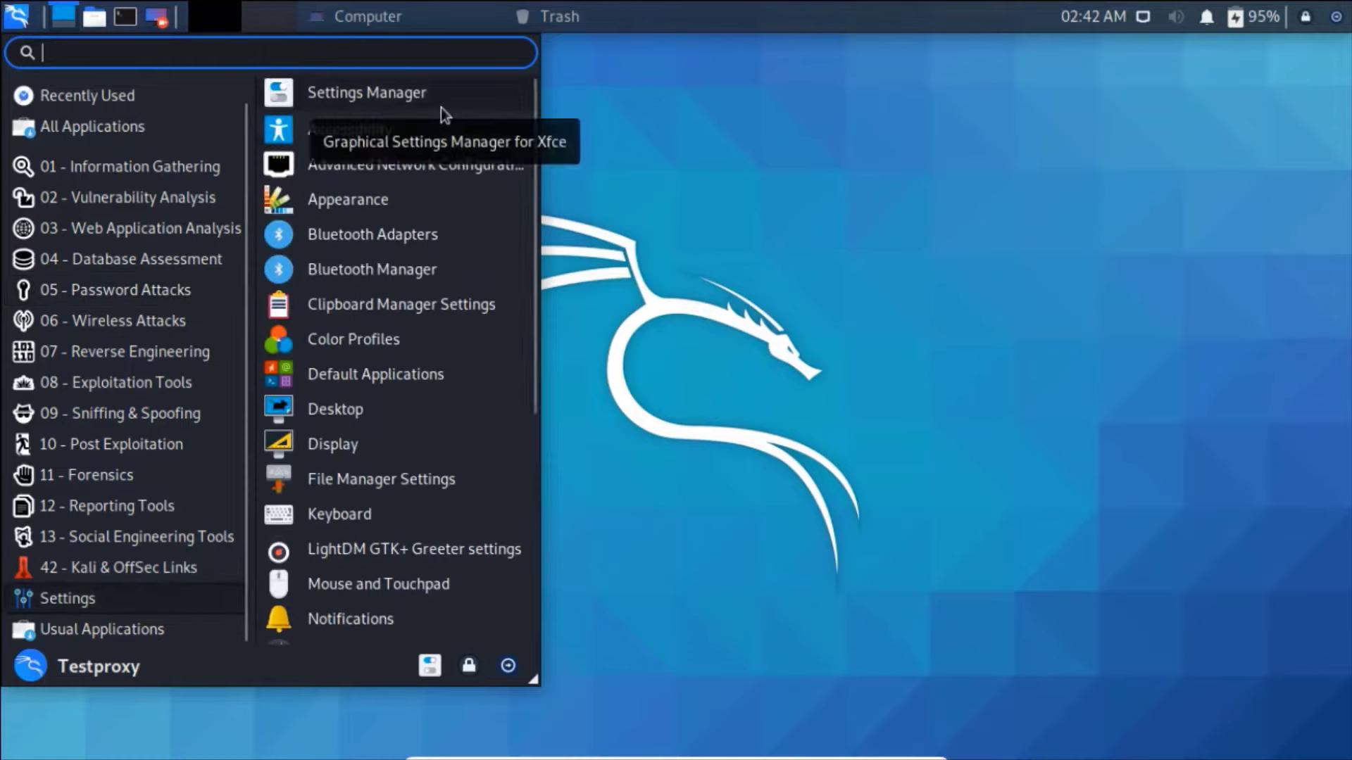
{"action": "left_click_drag", "start_coordinate": [530, 94], "coordinate": [548, 423]}
{"action": "left_click_drag", "start_coordinate": [535, 345], "coordinate": [462, 14]}
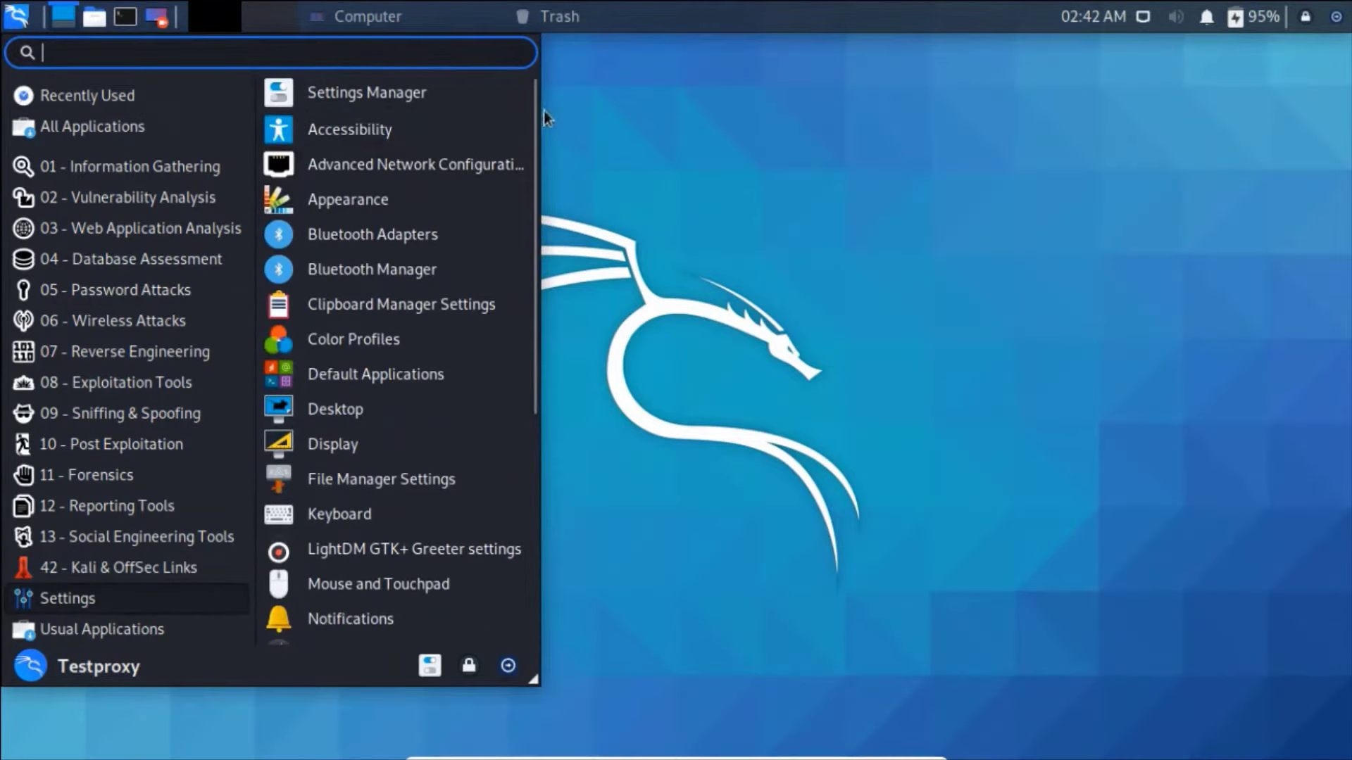
{"action": "left_click_drag", "start_coordinate": [530, 125], "coordinate": [687, 292]}
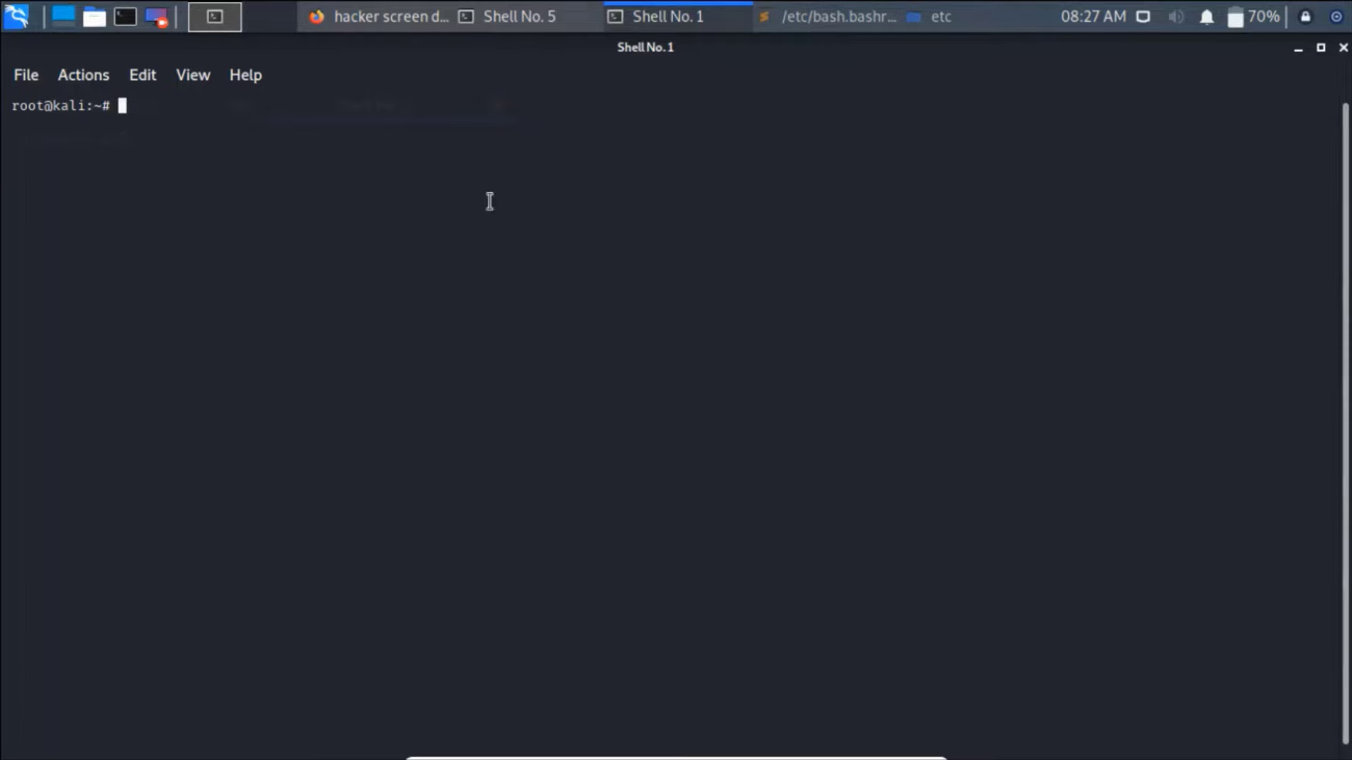
- Switch the QTerminal colour scheme to GreenOnBlack in Preferences and apply it
{"action": "right_click", "coordinate": [435, 228]}
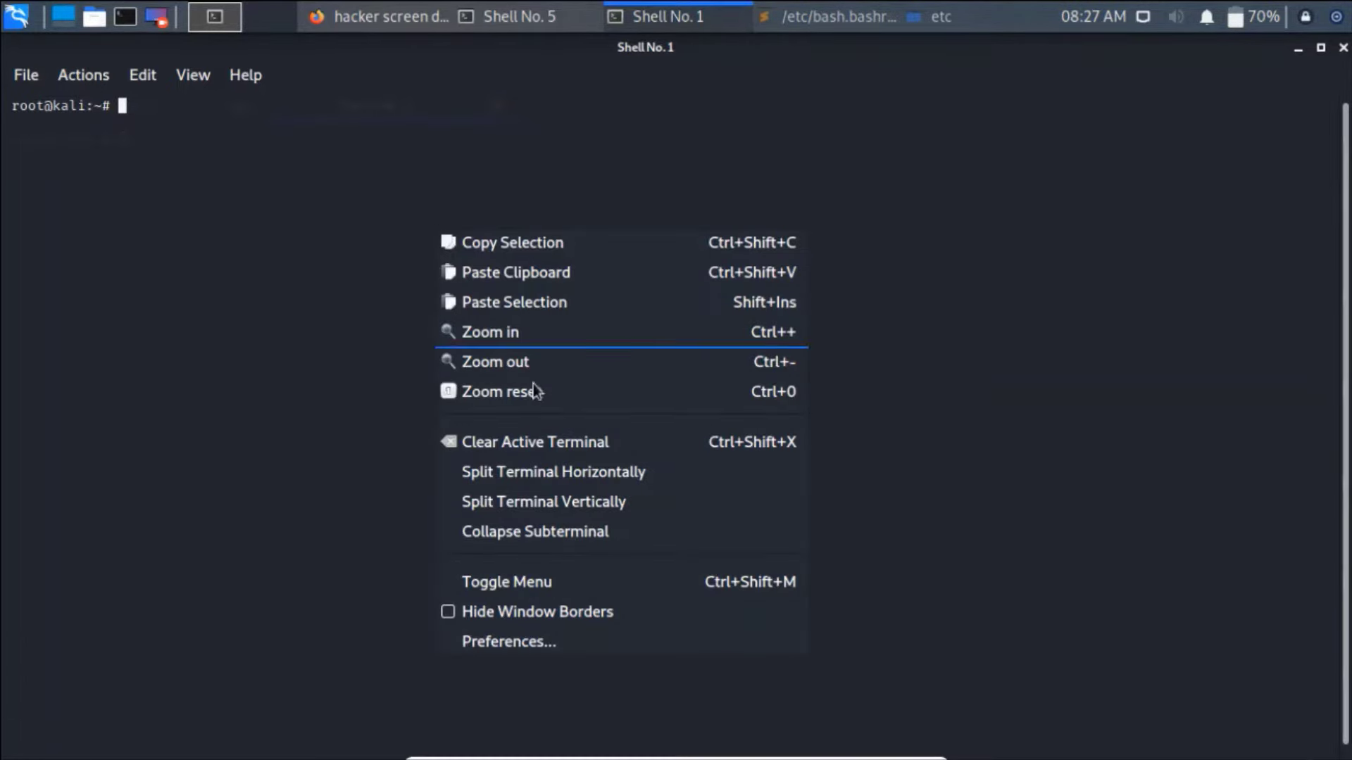
{"action": "left_click", "coordinate": [616, 640]}
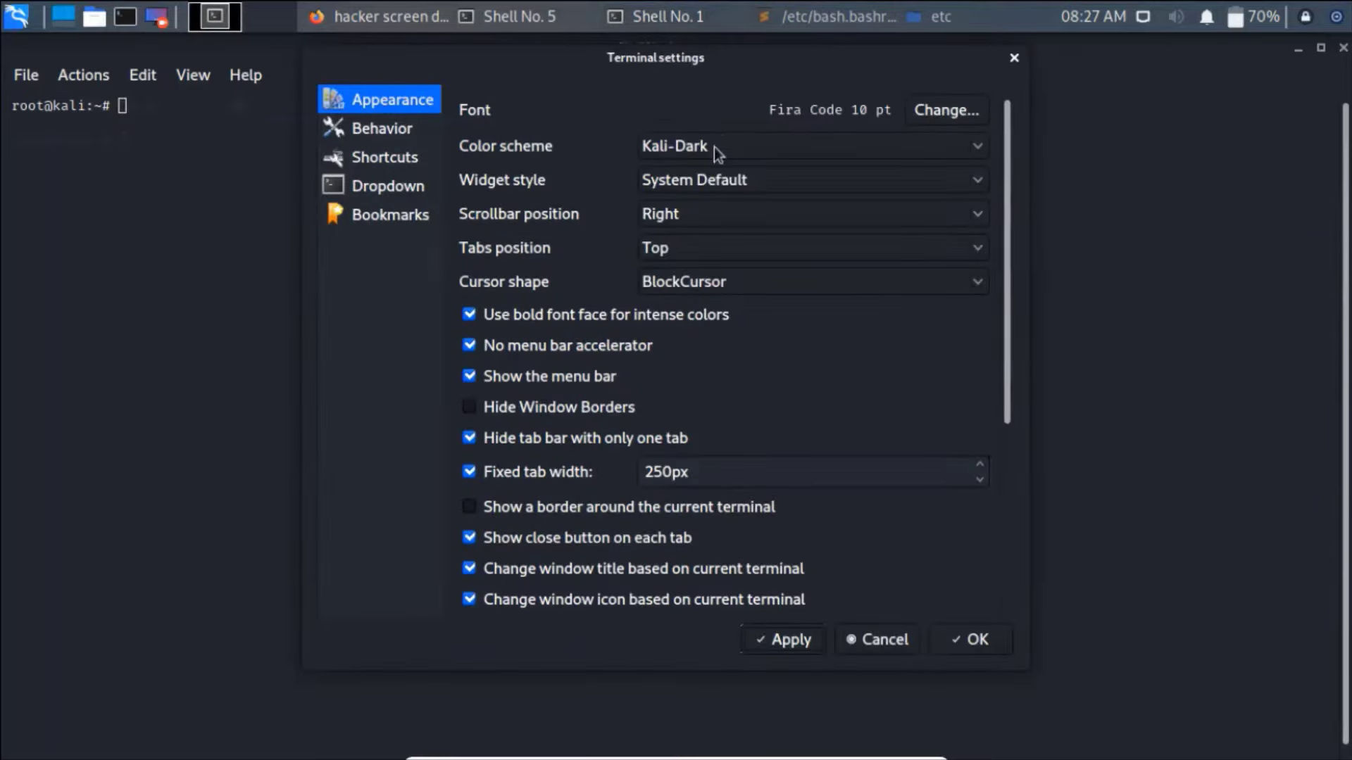
{"action": "left_click", "coordinate": [766, 154]}
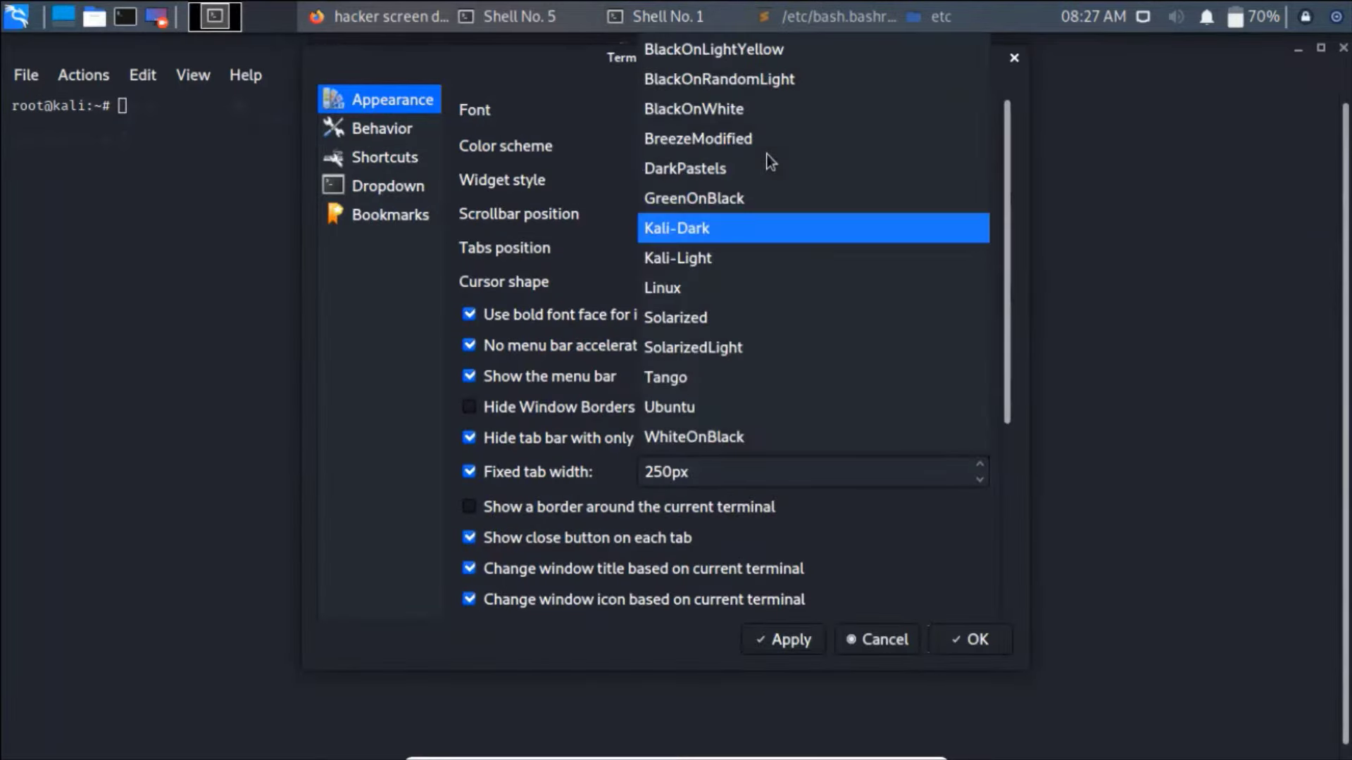
{"action": "left_click", "coordinate": [716, 193]}
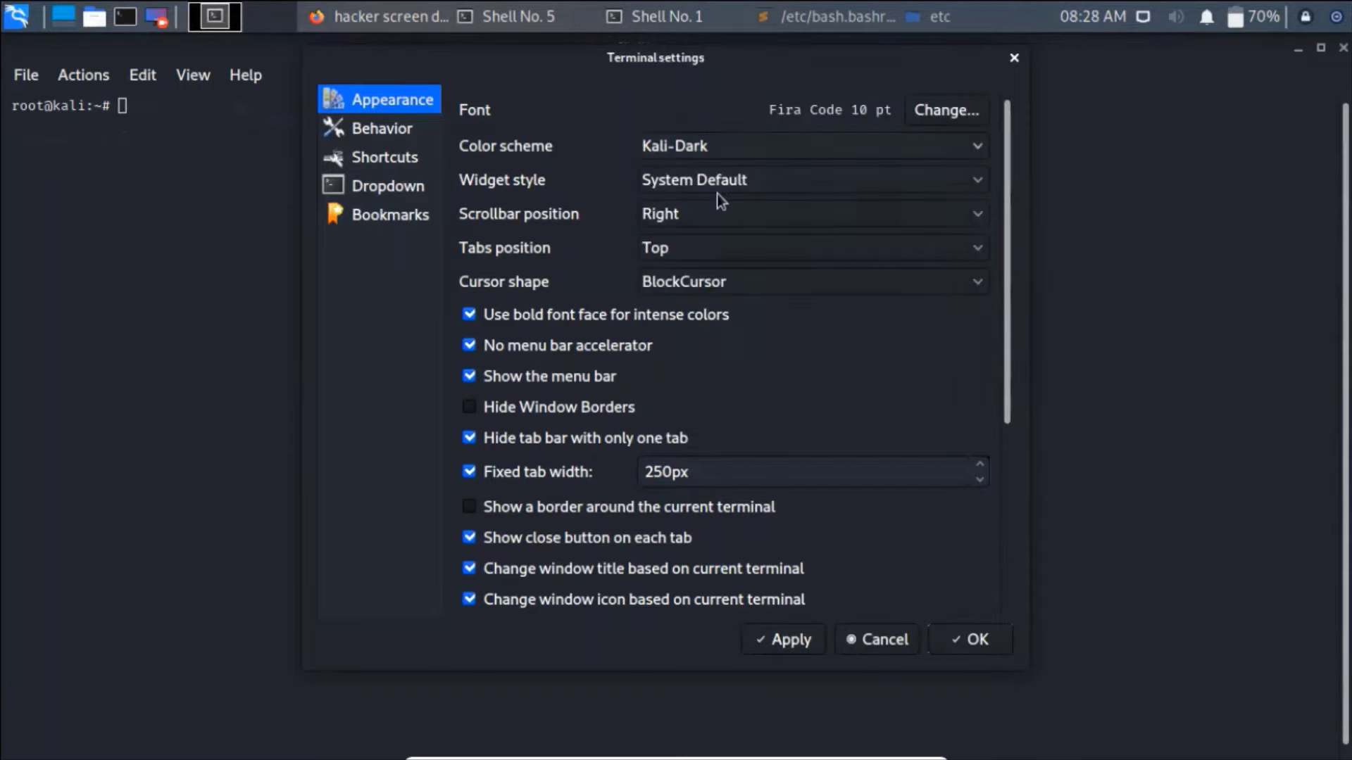
{"action": "left_click", "coordinate": [792, 644]}
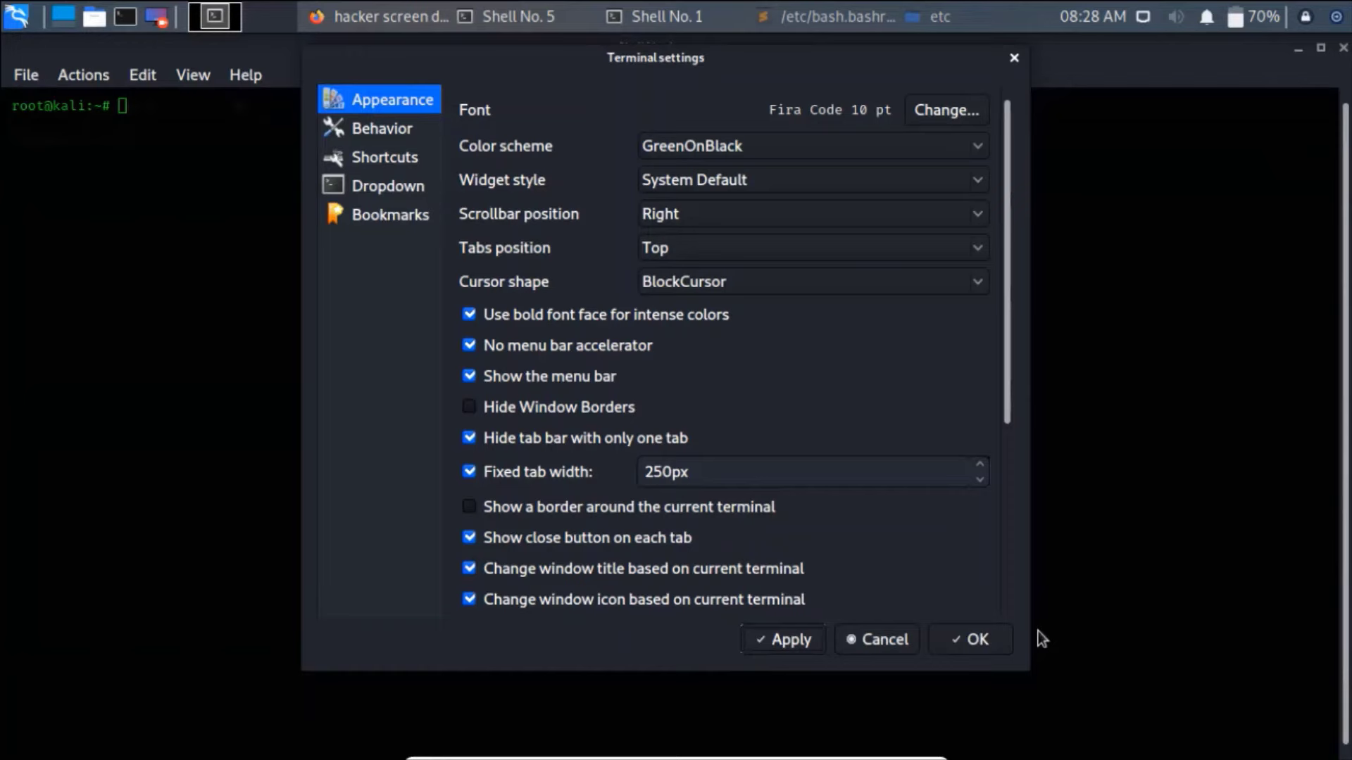
{"action": "left_click", "coordinate": [996, 638]}
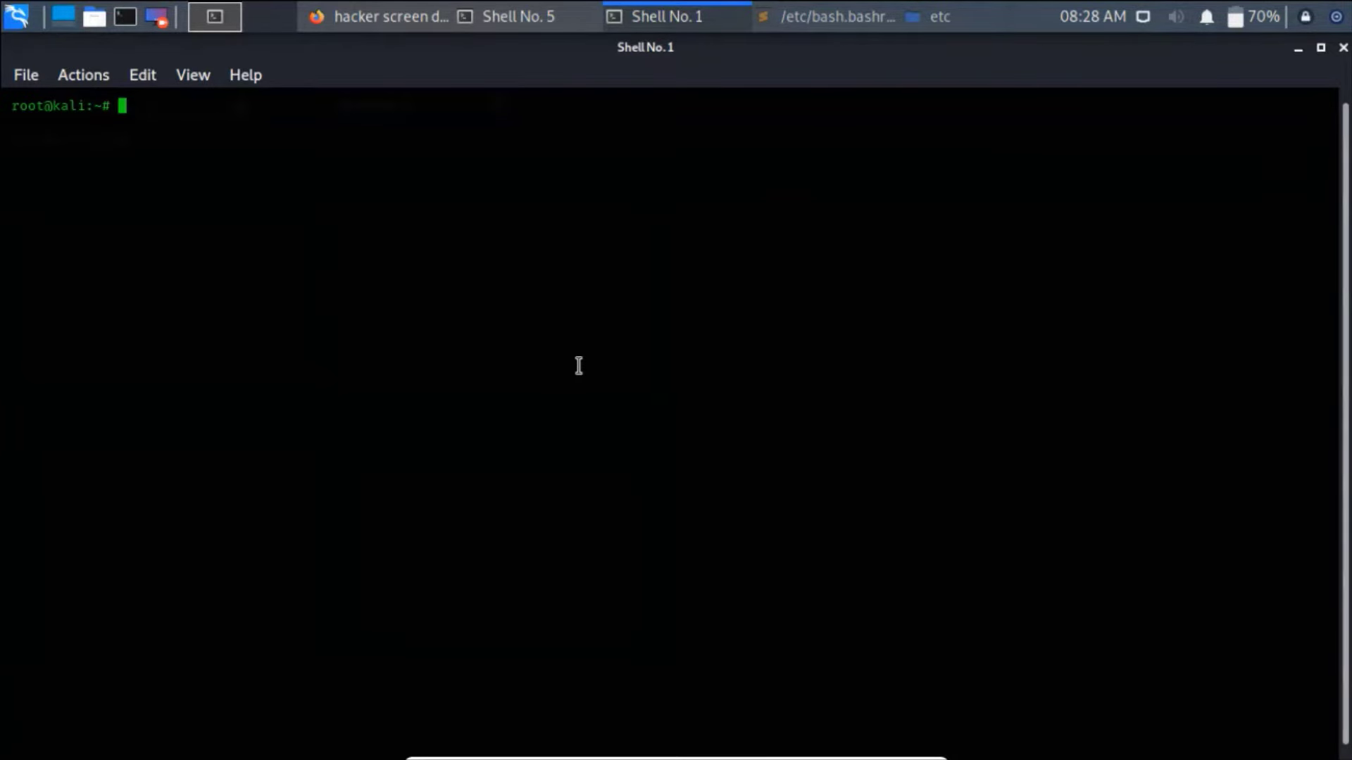
- Install figlet with 'sudo apt-get install figlet' (already newest), then clear the terminal
{"action": "type", "text": "sudo apt-get inst"}
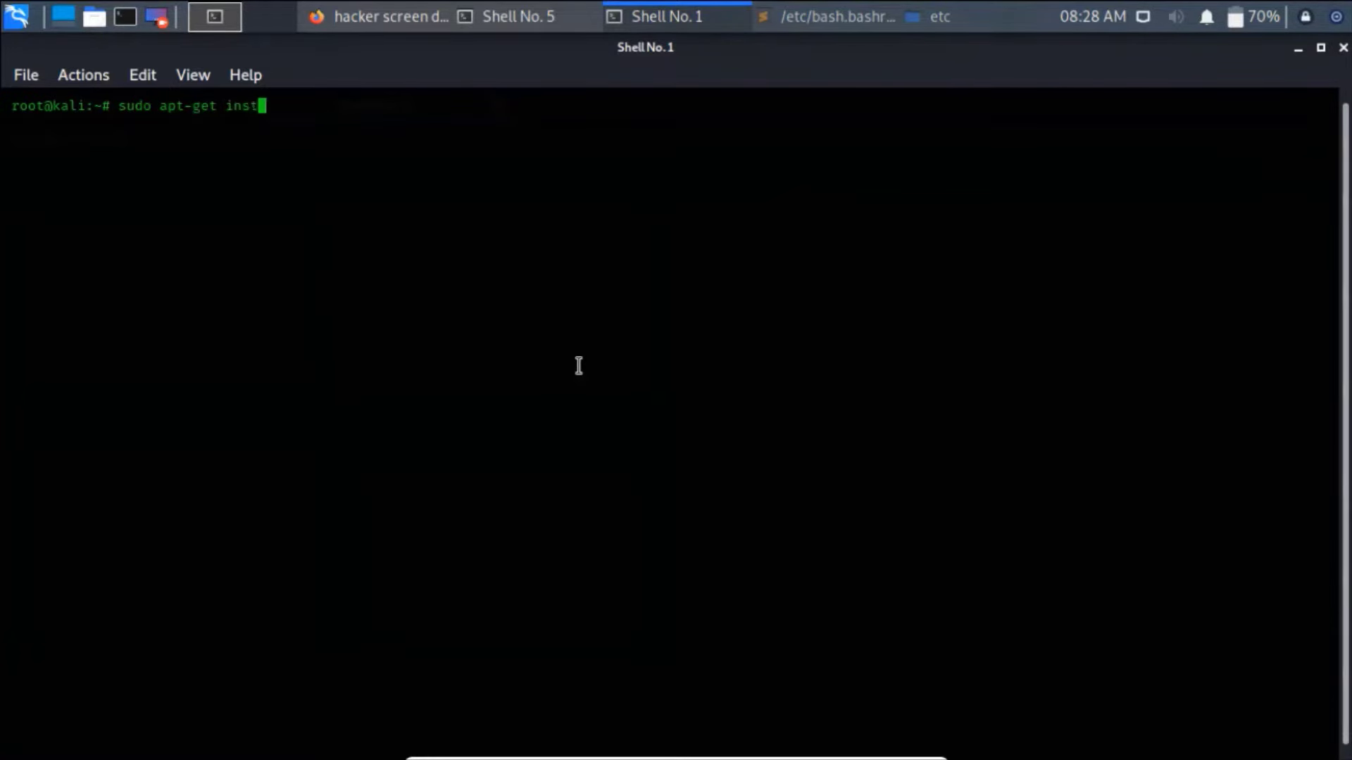
{"action": "type", "text": "all figlet"}
{"action": "key", "text": "Return"}
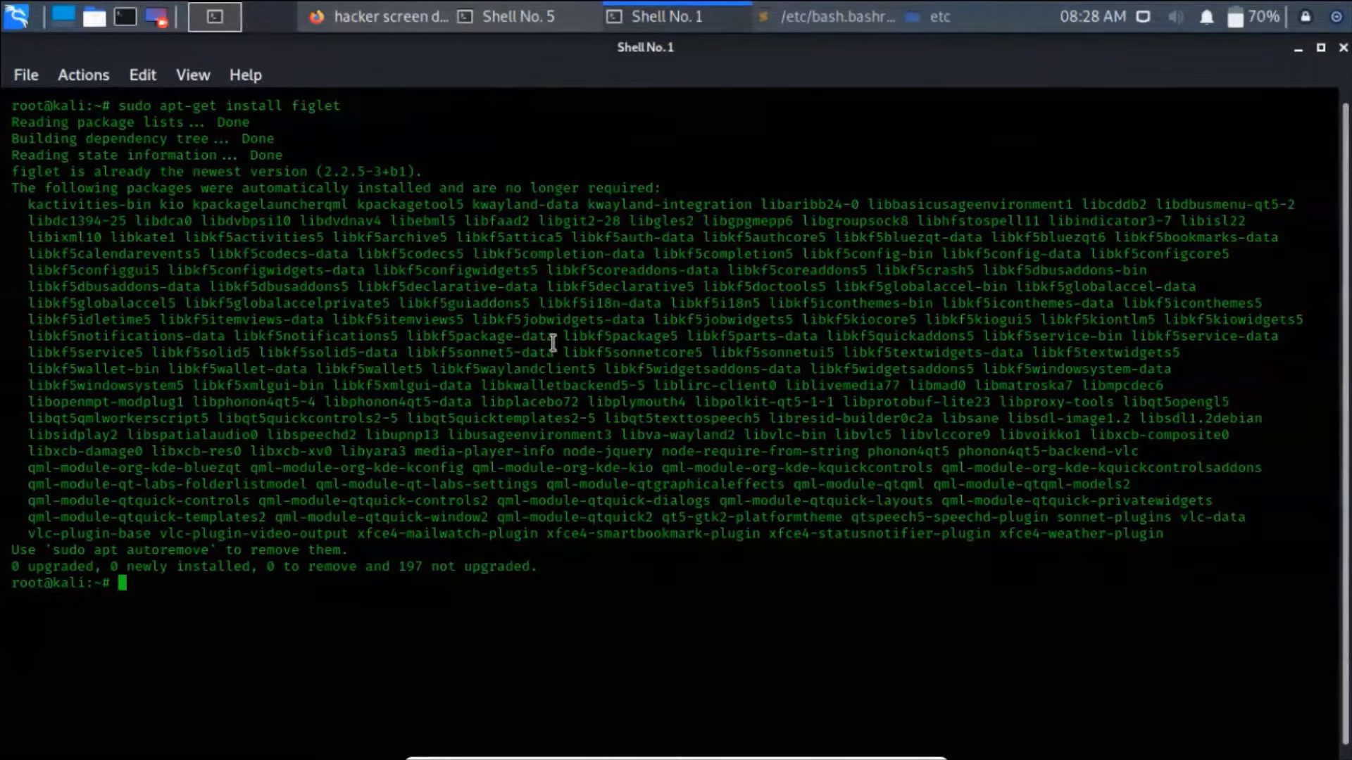
{"action": "type", "text": "clear"}
{"action": "key", "text": "Return"}
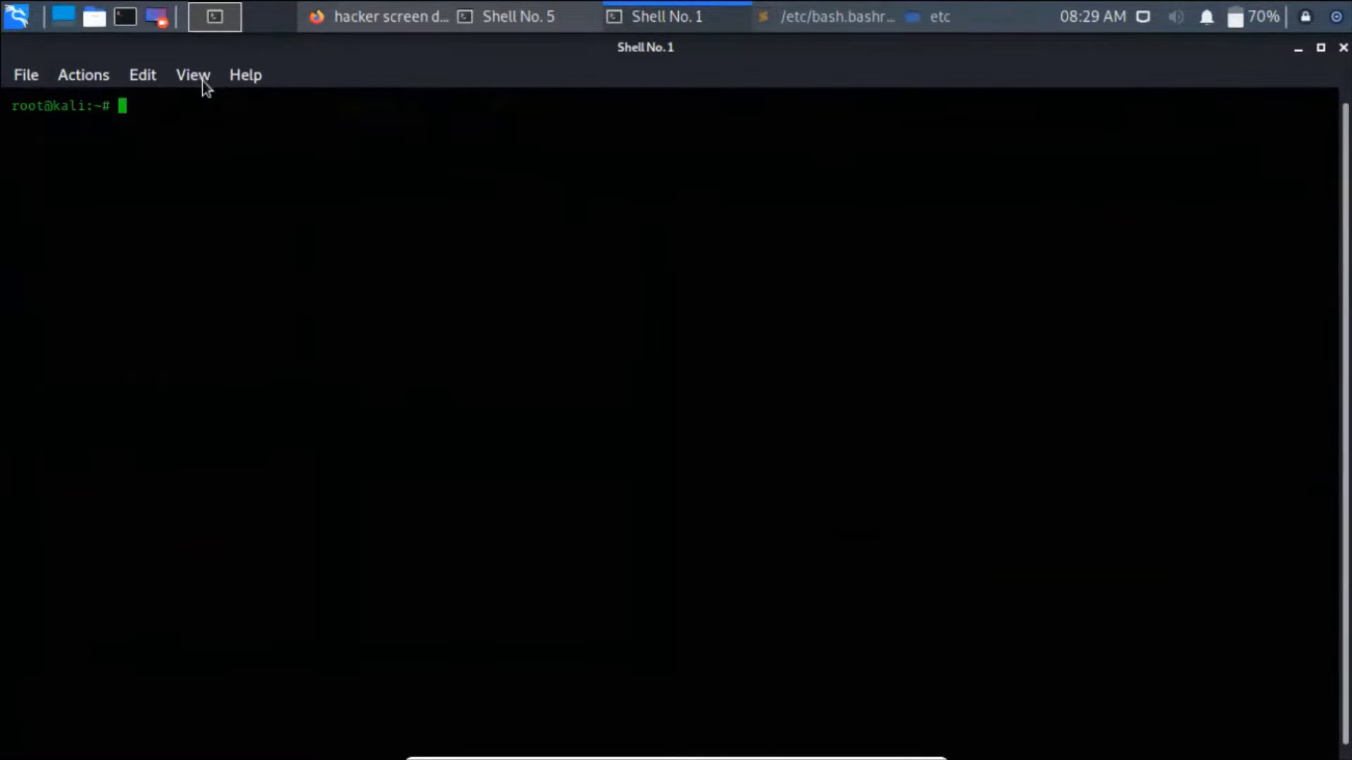
- Browse to /etc in the file manager and open bash.bashrc in Sublime Text
{"action": "left_click", "coordinate": [94, 17]}
{"action": "left_click", "coordinate": [144, 56]}
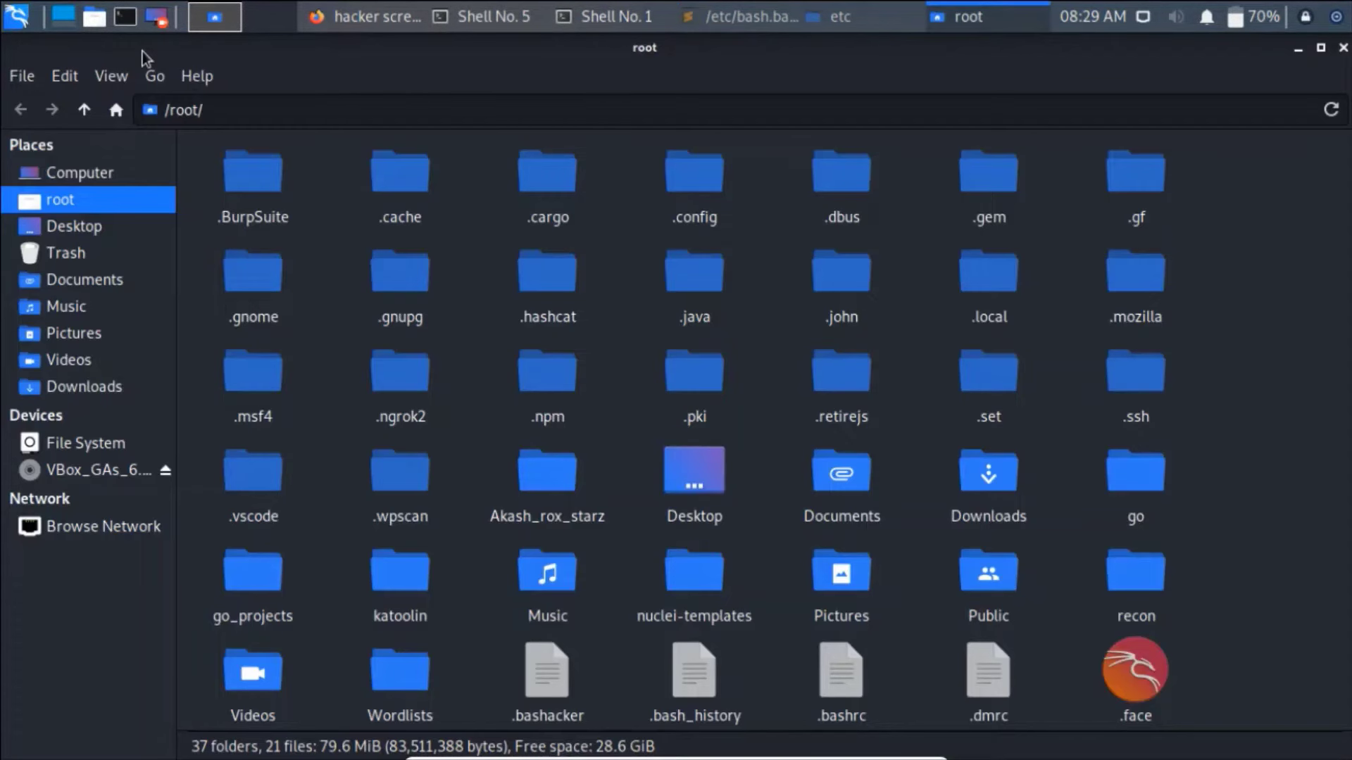
{"action": "left_click", "coordinate": [86, 442]}
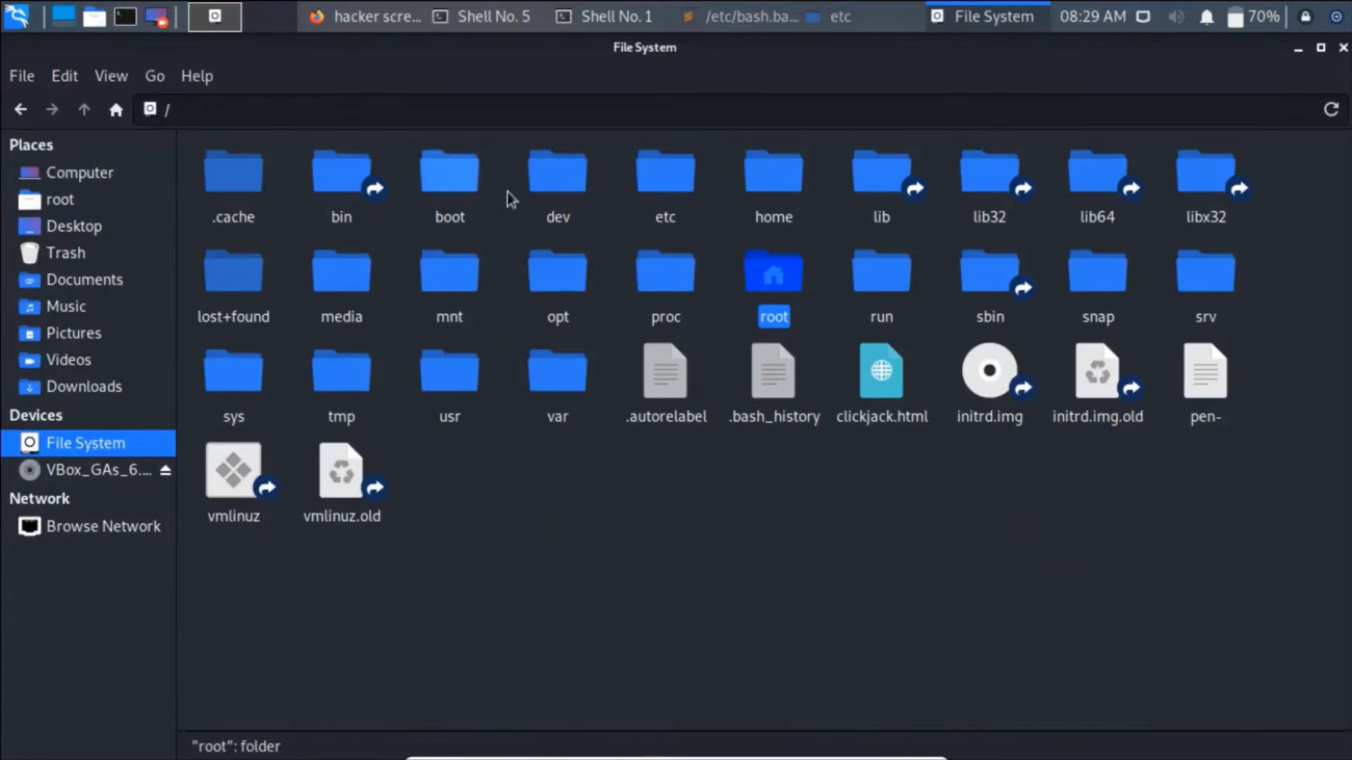
{"action": "left_click", "coordinate": [661, 186]}
{"action": "double_click", "coordinate": [662, 186]}
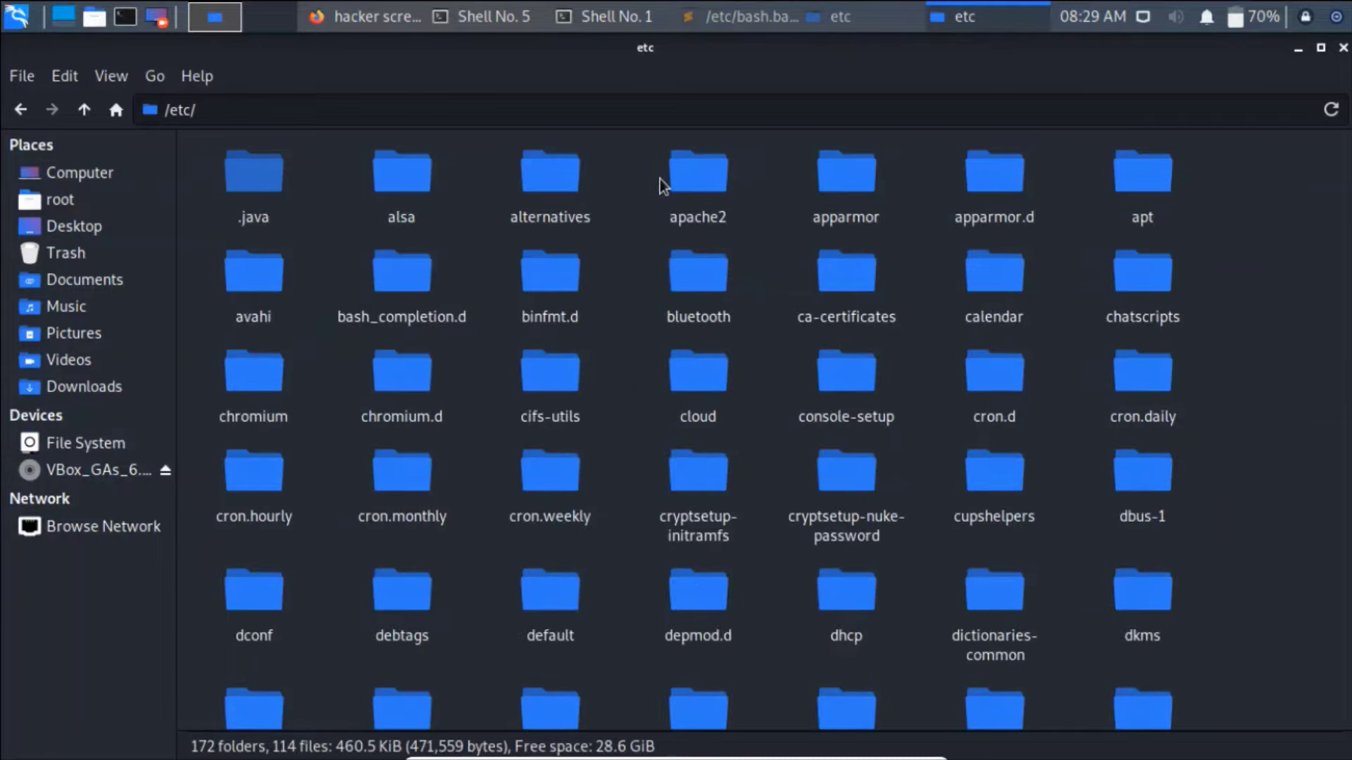
{"action": "left_click_drag", "start_coordinate": [1346, 185], "coordinate": [1348, 533]}
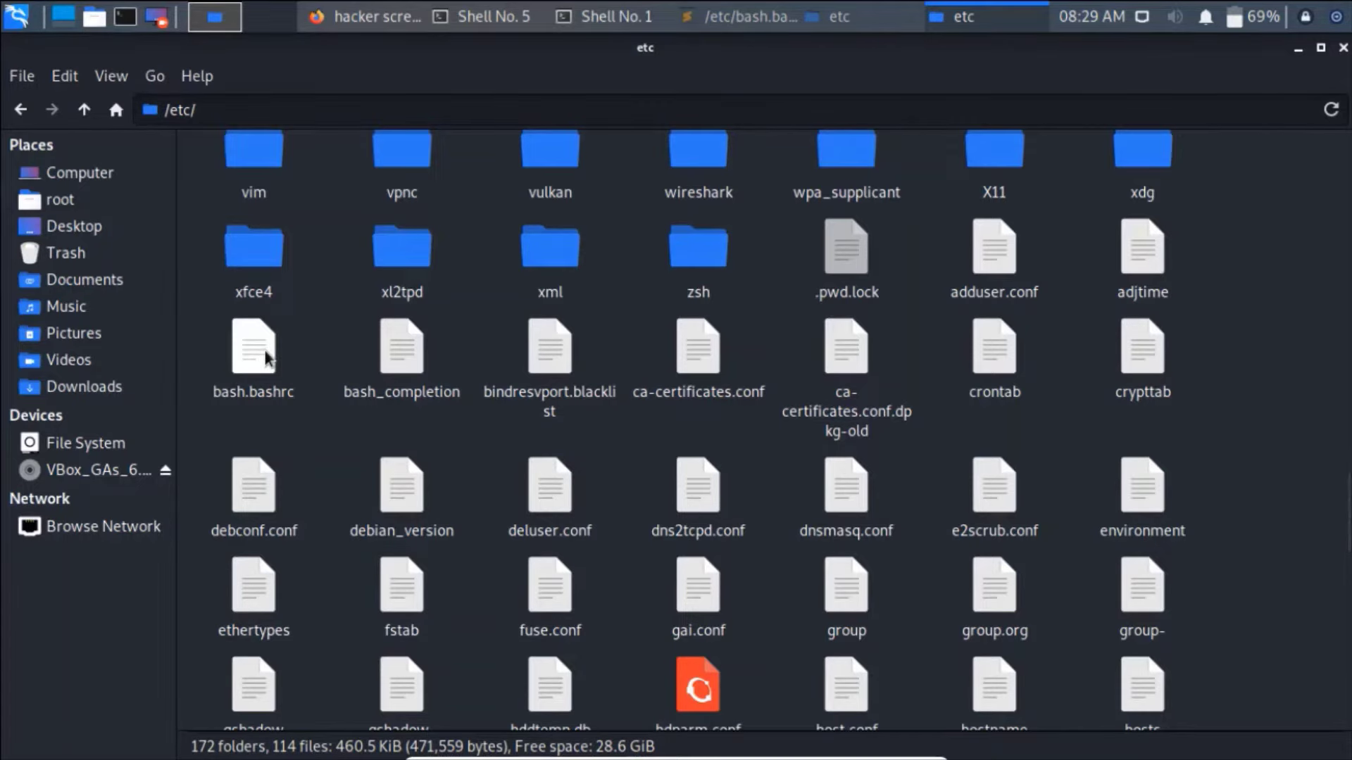
{"action": "double_click", "coordinate": [266, 358]}
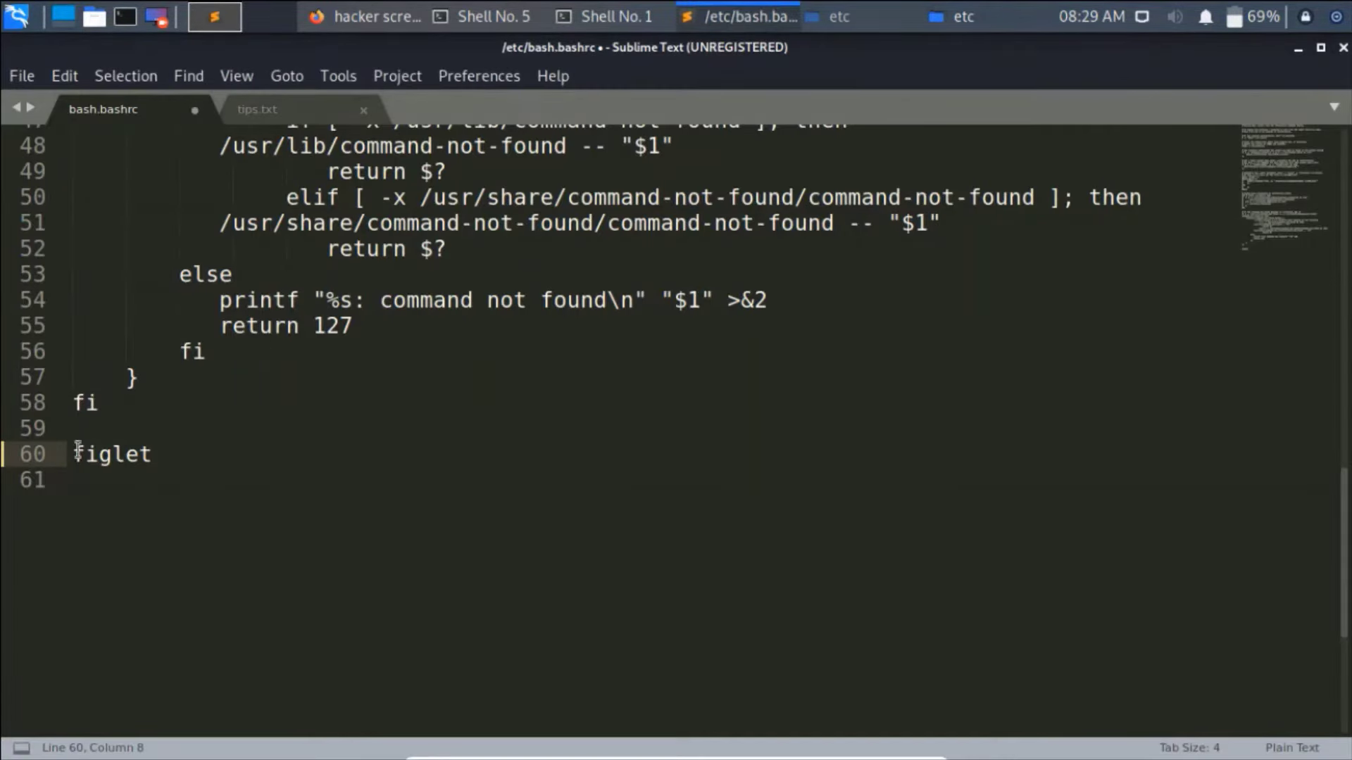
- Replace line 60 of bash.bashrc with figlet "Unlucky bug hunter"
{"action": "double_click", "coordinate": [78, 454]}
{"action": "key", "text": "BackSpace"}
{"action": "mouse_move", "coordinate": [1344, 578]}
{"action": "left_mouse_down"}
{"action": "mouse_move", "coordinate": [1349, 589]}
{"action": "mouse_move", "coordinate": [1350, 183]}
{"action": "mouse_move", "coordinate": [1345, 569]}
{"action": "left_mouse_up"}
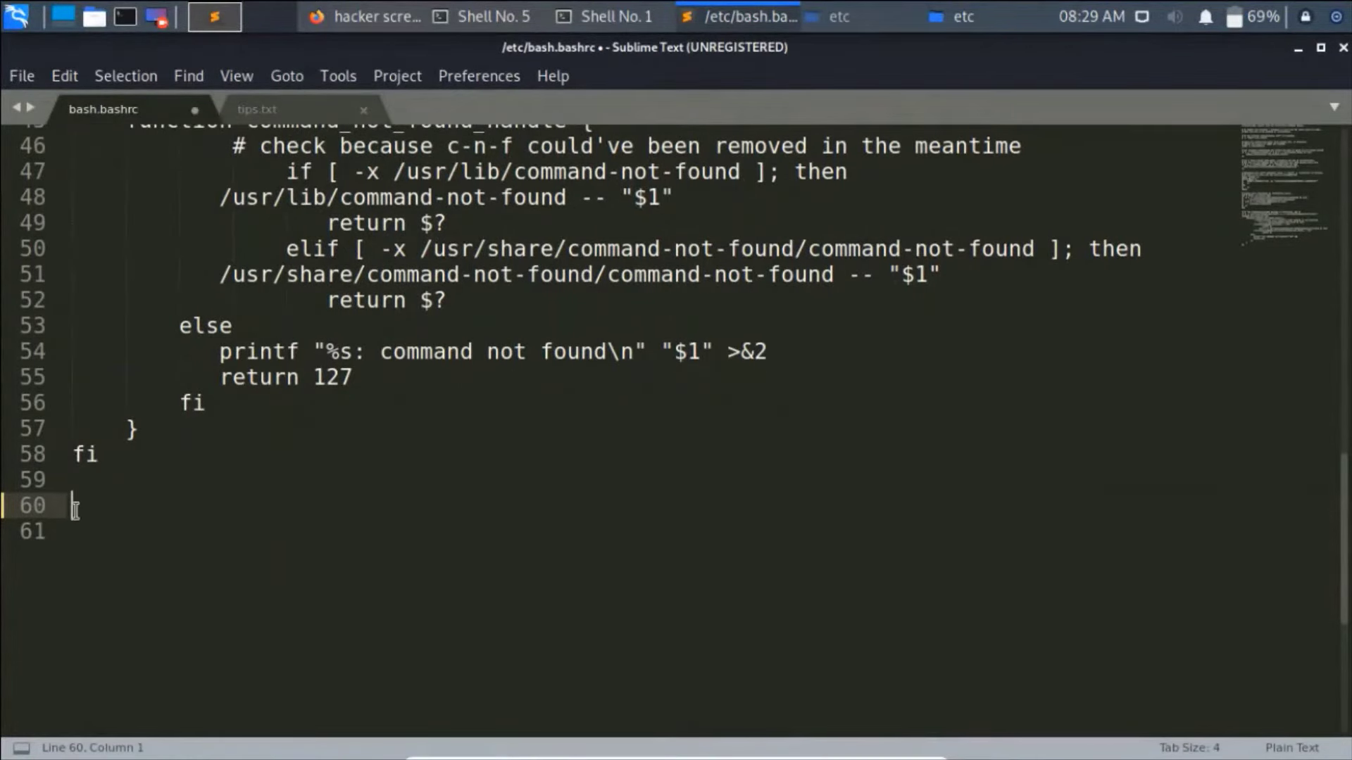
{"action": "type", "text": "figlet \""}
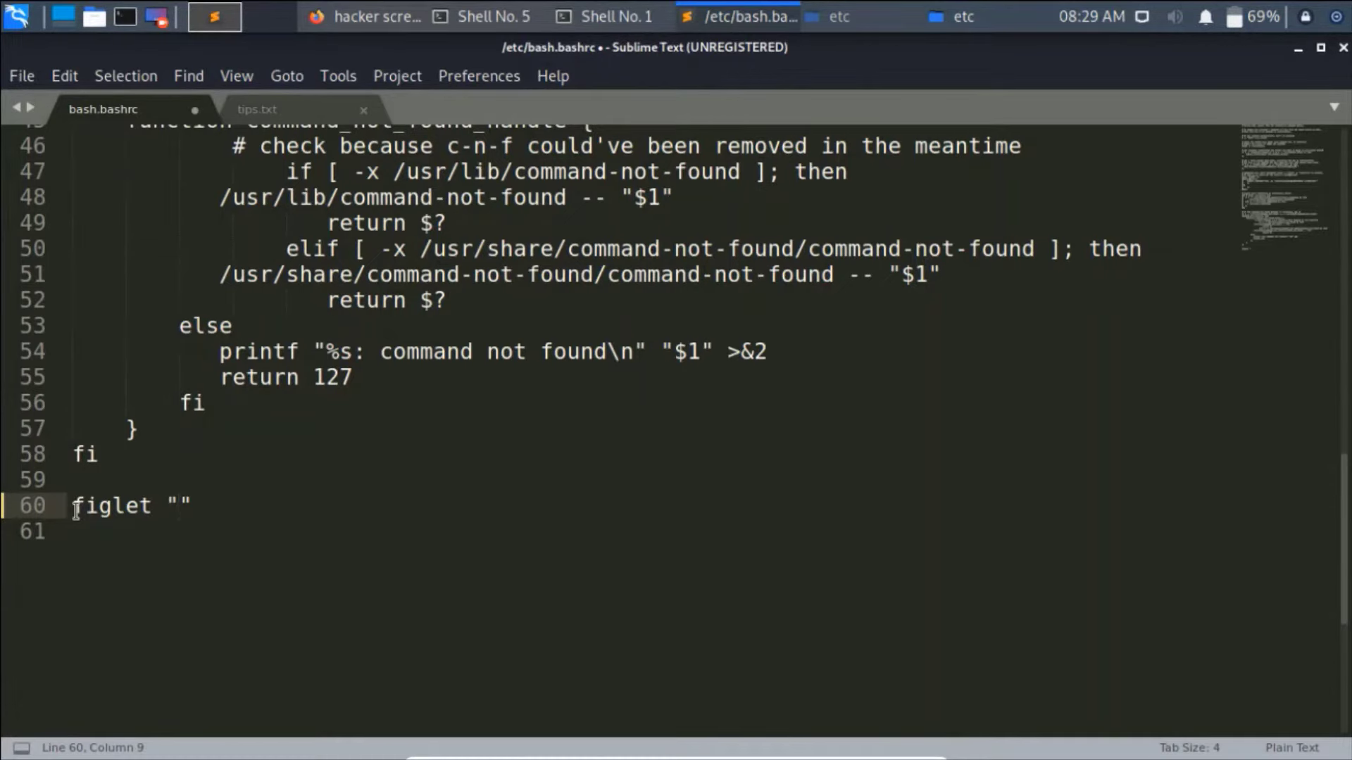
{"action": "type", "text": "Unlucky bu"}
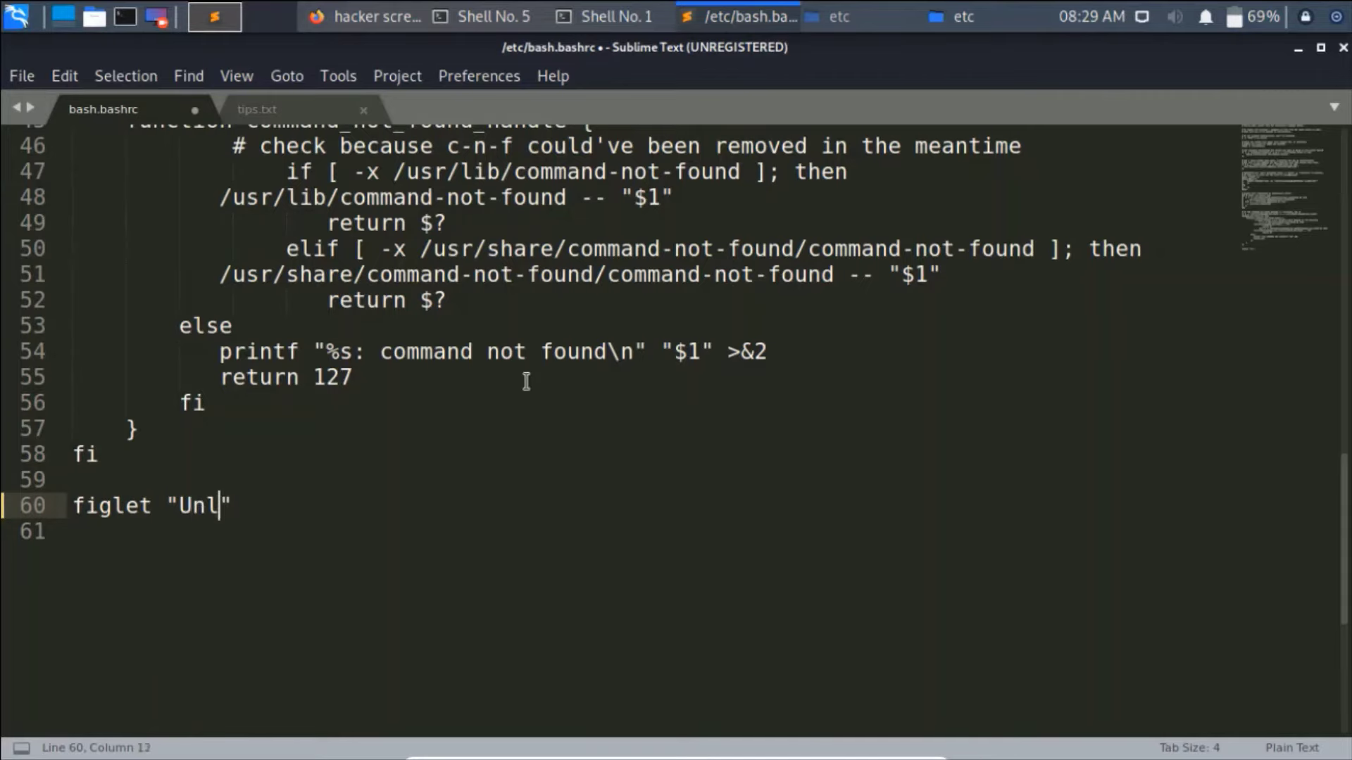
{"action": "type", "text": "g hun"}
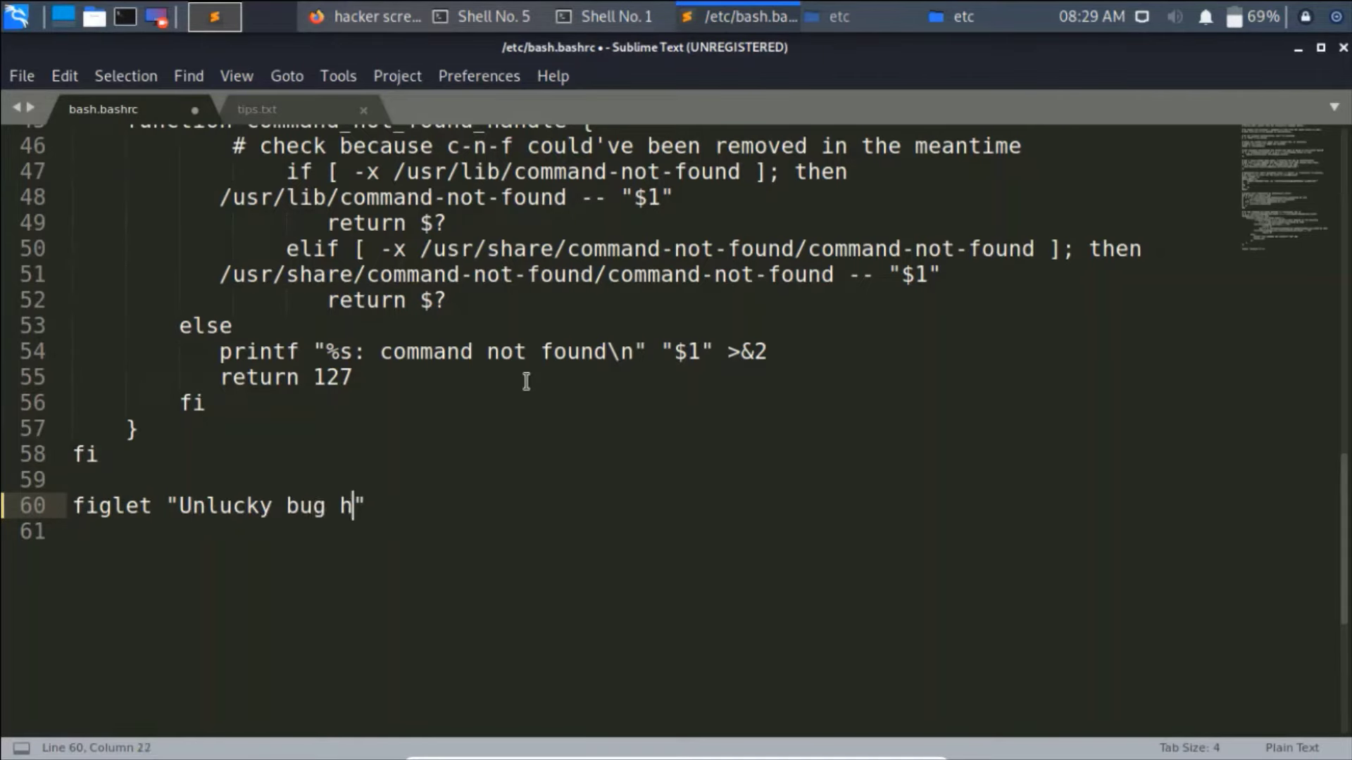
{"action": "type", "text": "t"}
{"action": "key", "text": "BackSpace"}
{"action": "key", "text": "BackSpace"}
{"action": "type", "text": "unter"}
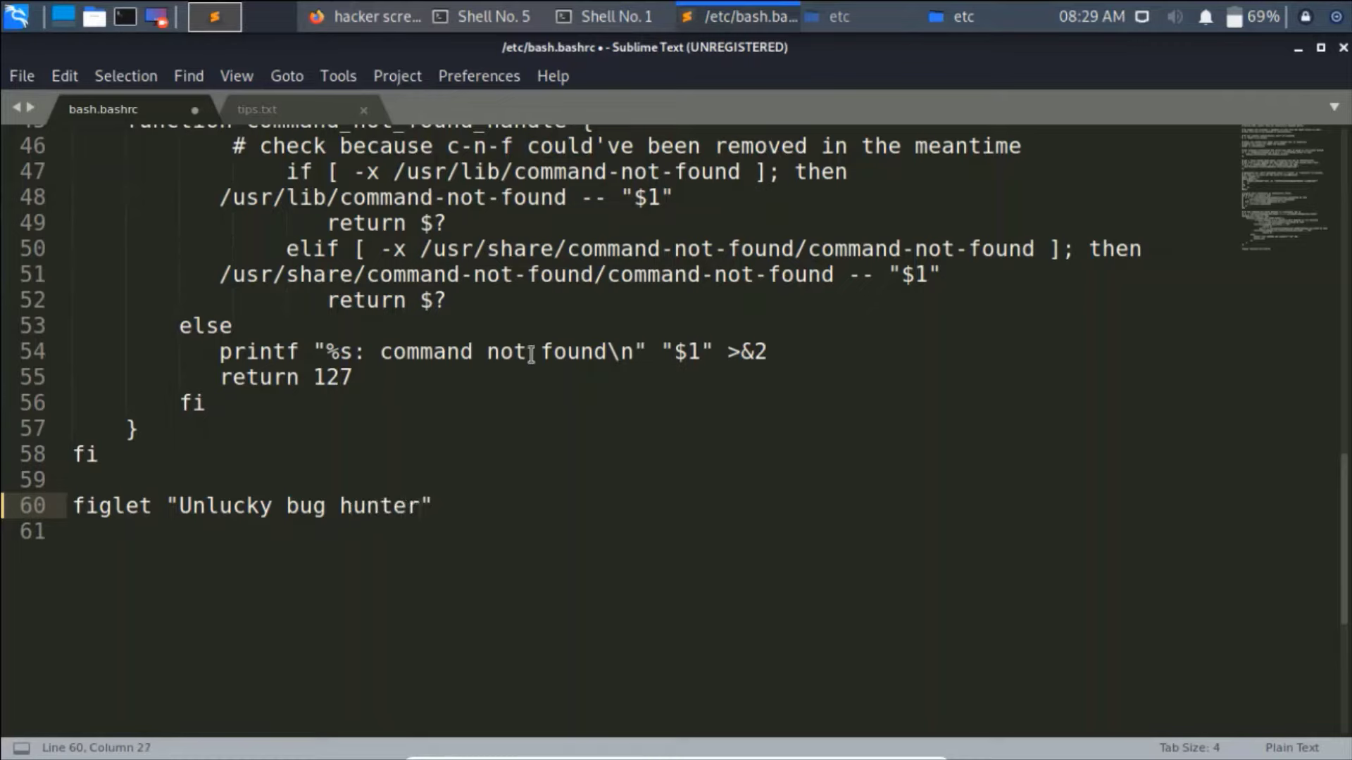
- Save bash.bashrc and bring the Shell No. 1 terminal to the front
{"action": "left_click", "coordinate": [17, 78]}
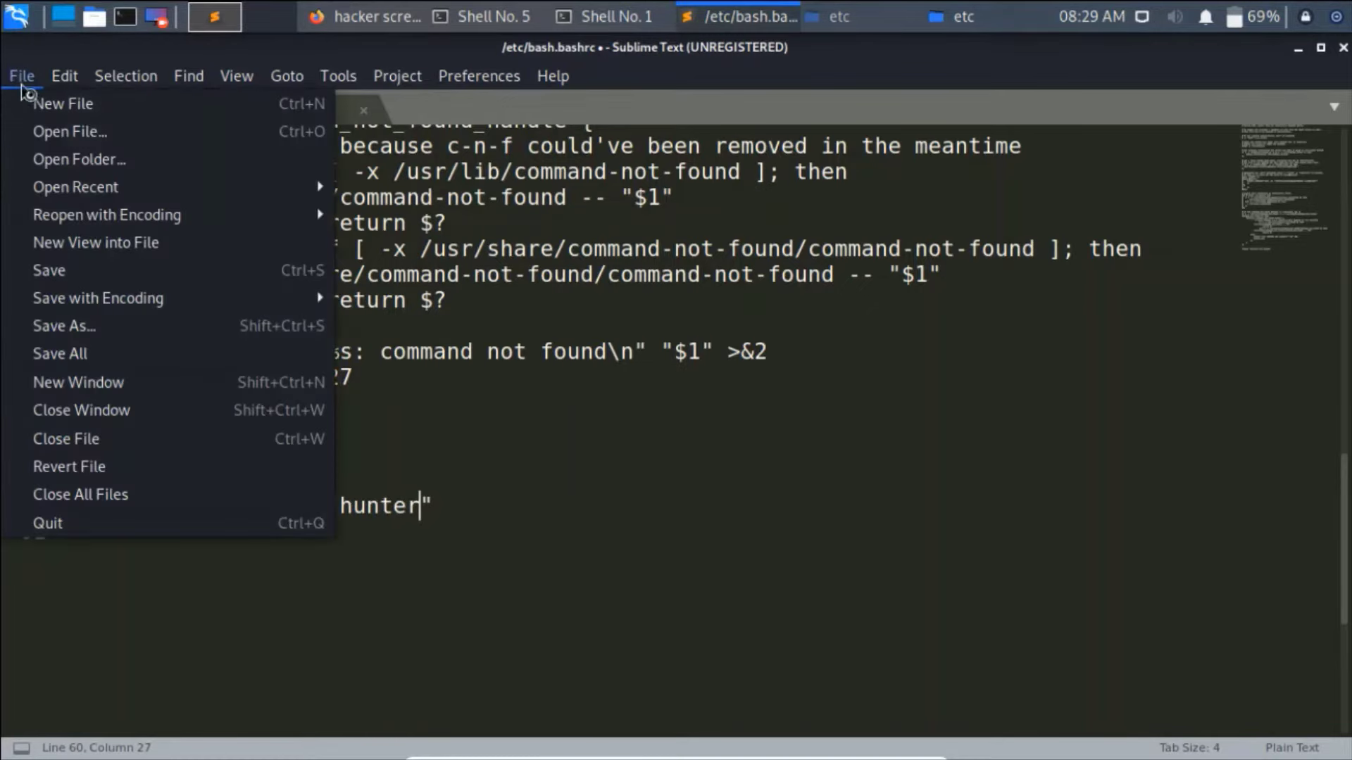
{"action": "left_click", "coordinate": [71, 273]}
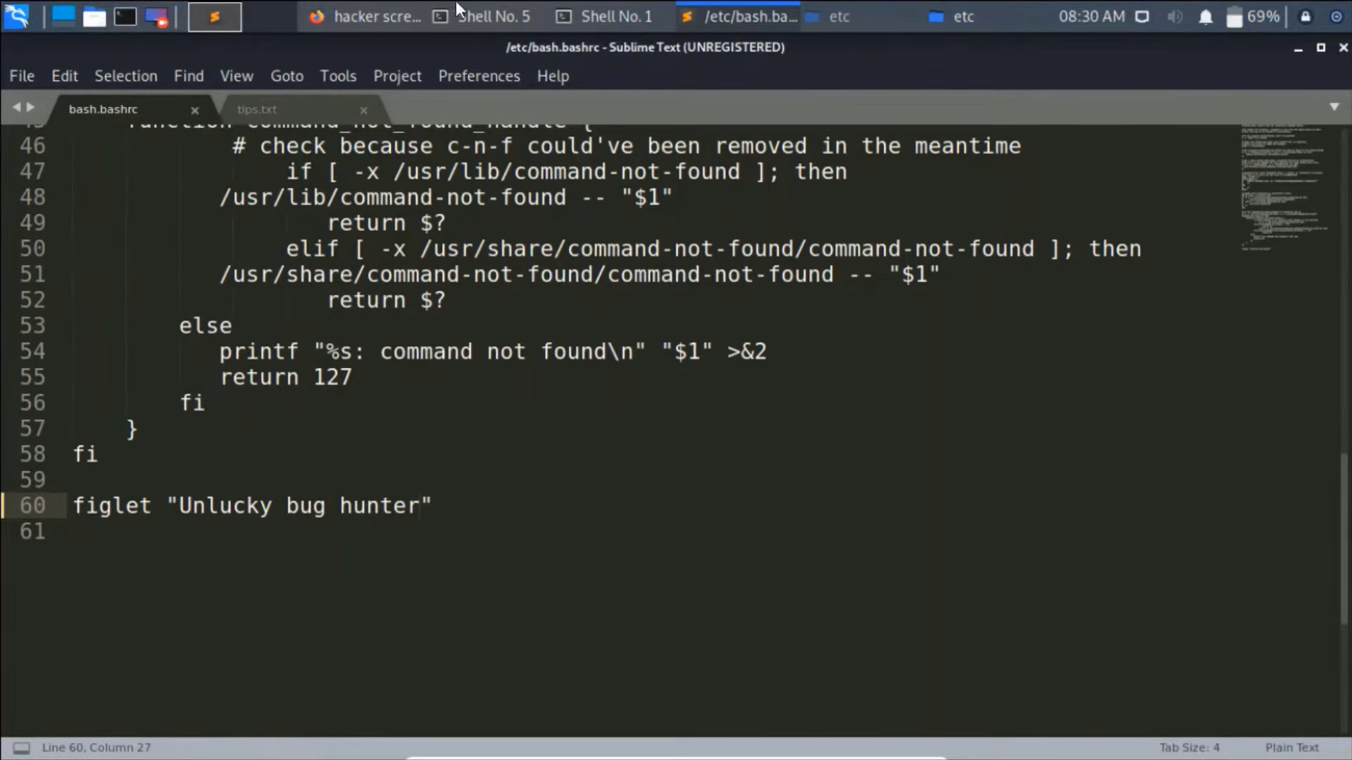
{"action": "left_click", "coordinate": [597, 20]}
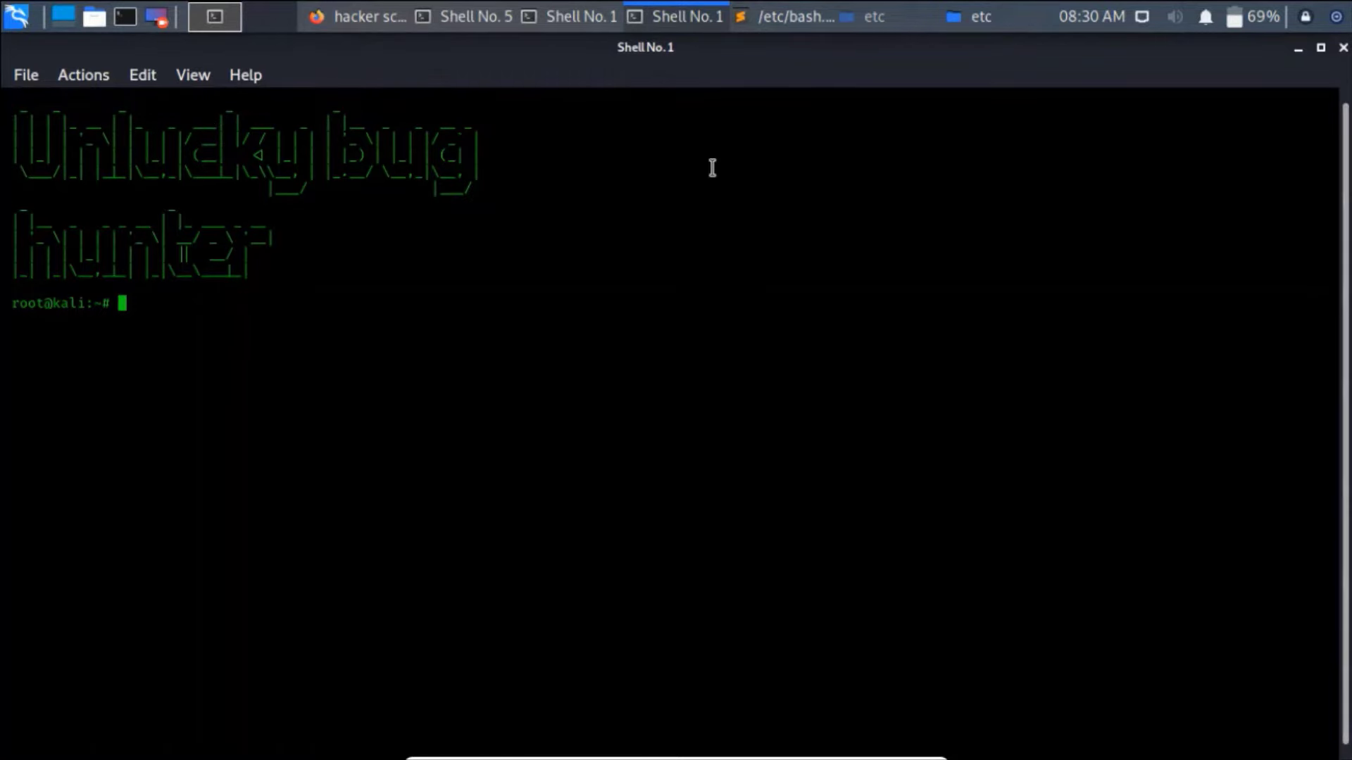
- Minimize the terminals, Sublime Text, the etc file manager and Firefox to reveal the desktop
{"action": "left_click", "coordinate": [1300, 52]}
{"action": "left_click", "coordinate": [1300, 49]}
{"action": "left_click", "coordinate": [1300, 49]}
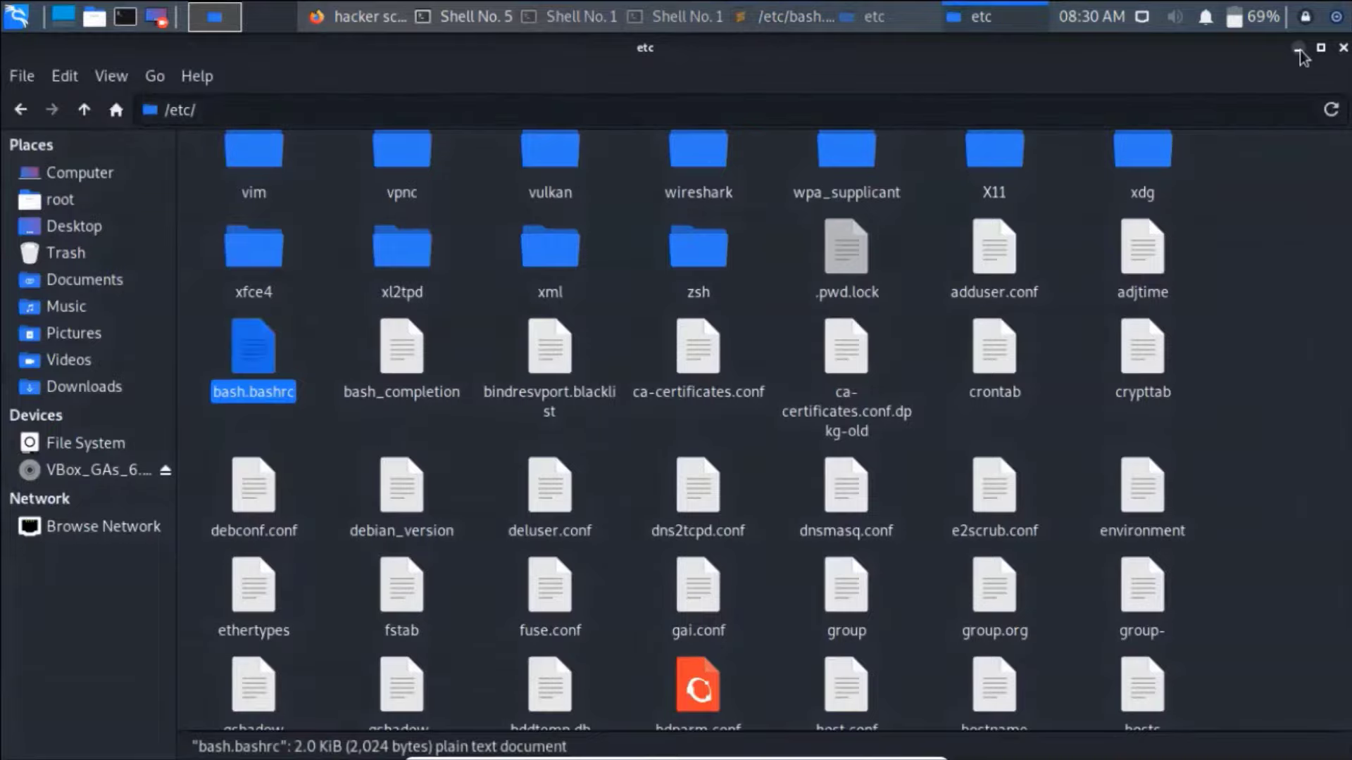
{"action": "left_click", "coordinate": [1299, 49]}
{"action": "left_click", "coordinate": [1300, 49]}
{"action": "left_click", "coordinate": [1300, 49]}
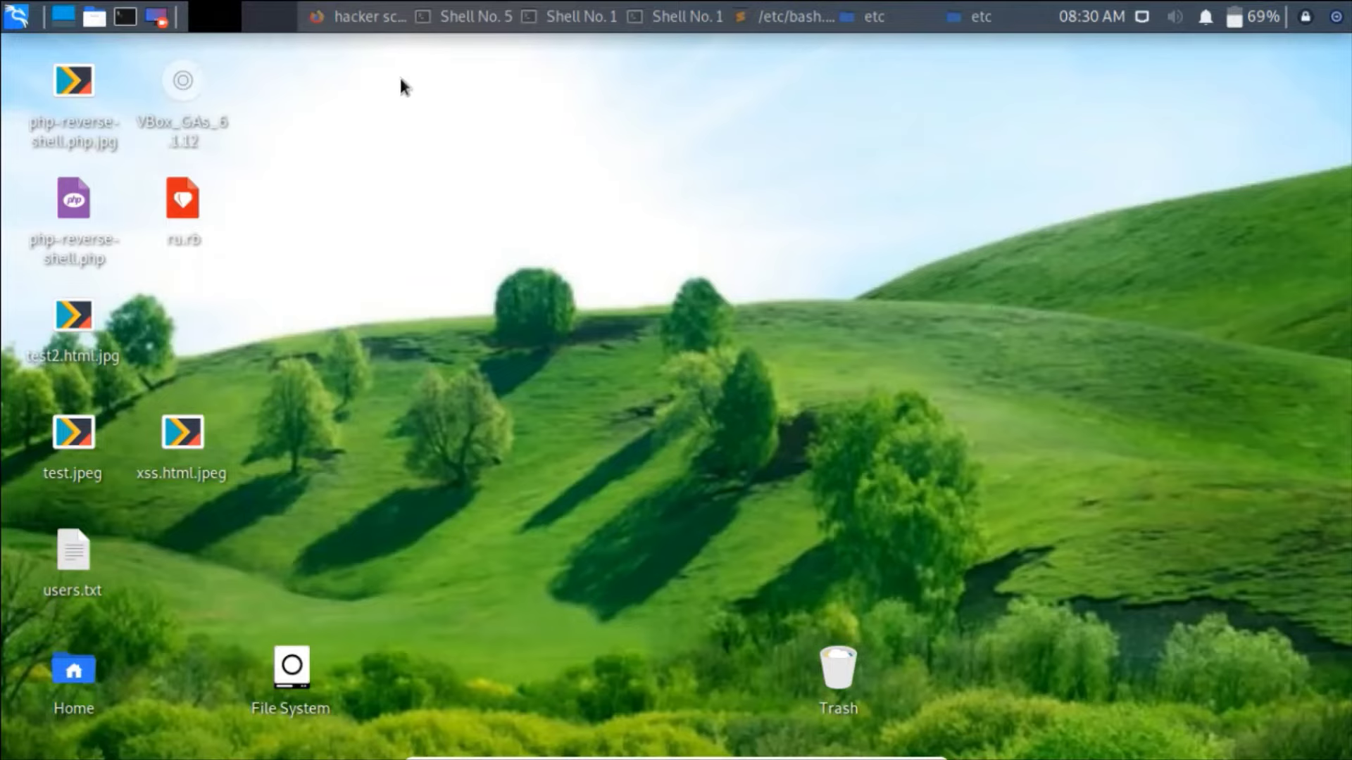
- Open Desktop Settings from the desktop menu and try the hacker1.jpg wallpaper, then a green landscape
{"action": "right_click", "coordinate": [595, 191]}
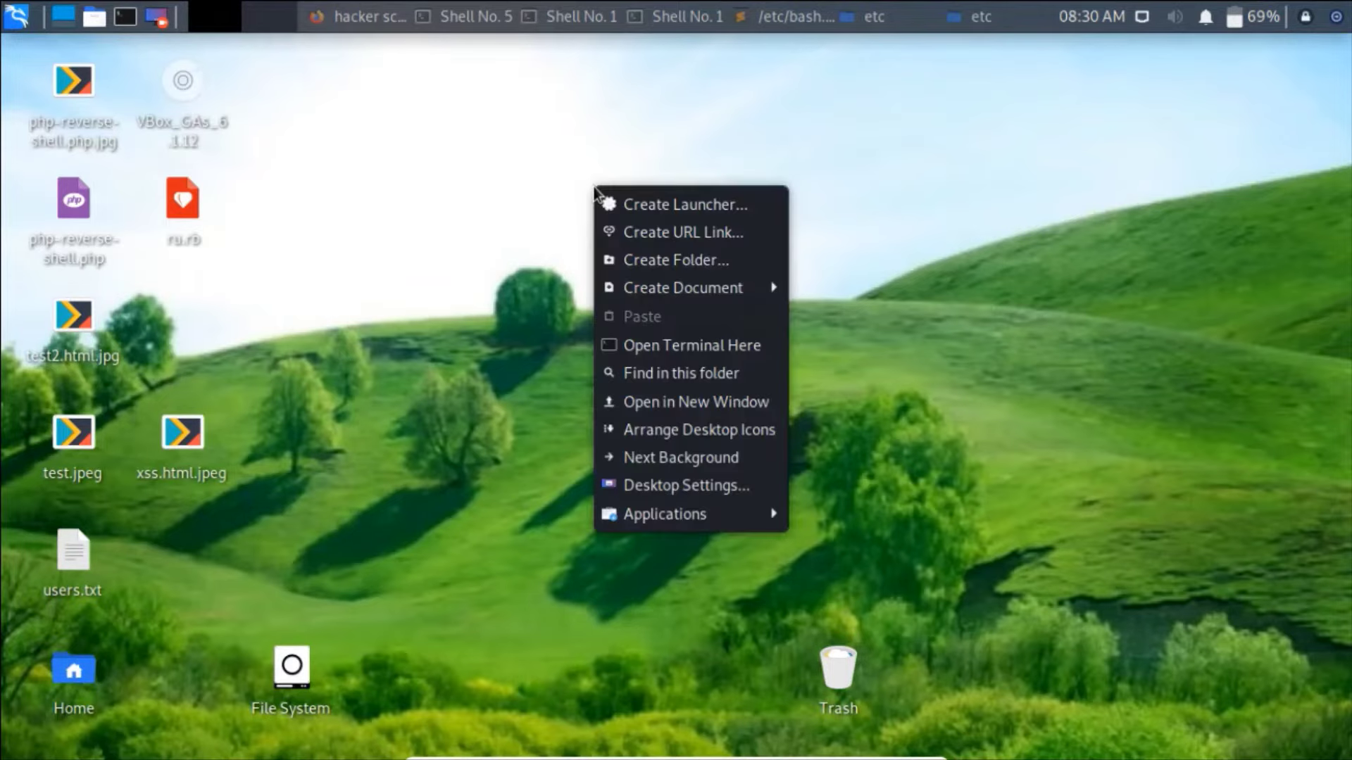
{"action": "left_click", "coordinate": [521, 172]}
{"action": "right_click", "coordinate": [523, 173]}
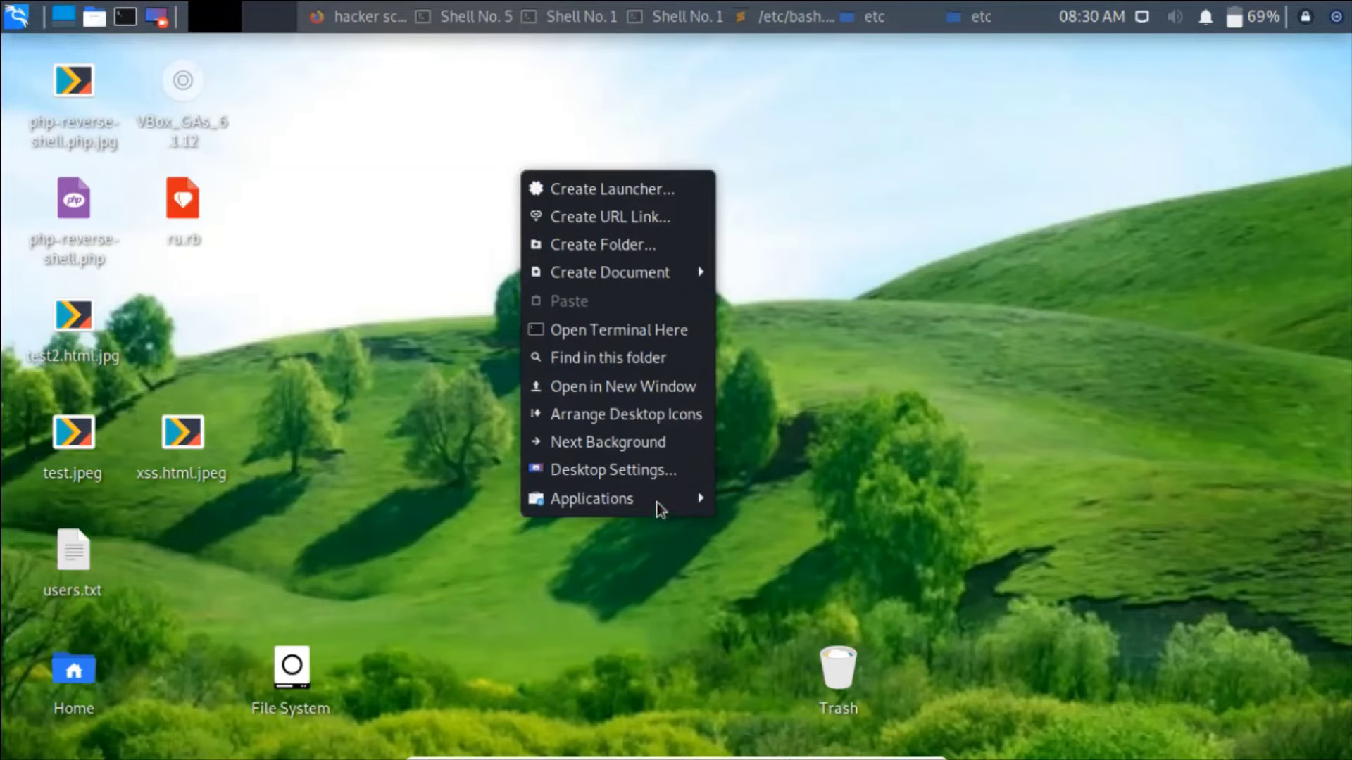
{"action": "left_click", "coordinate": [654, 478]}
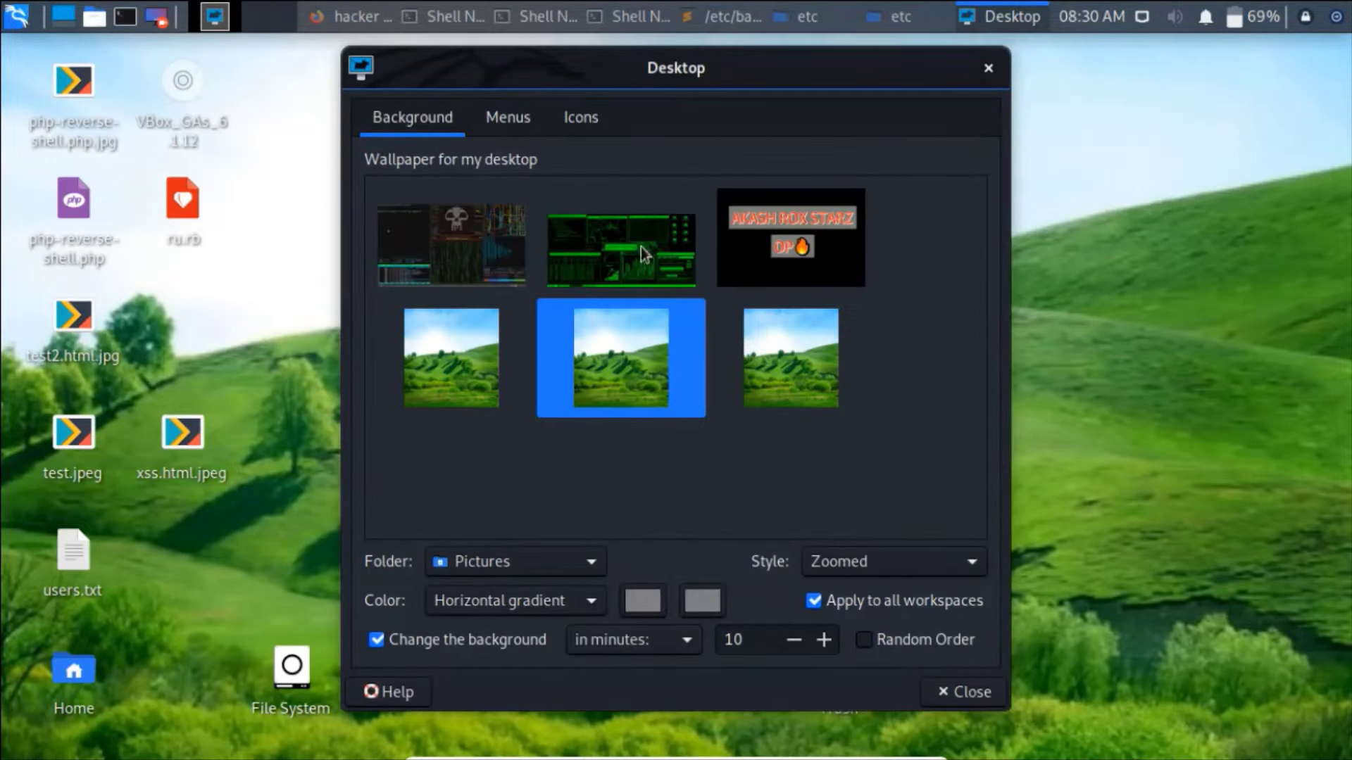
{"action": "left_click", "coordinate": [593, 236]}
{"action": "left_click", "coordinate": [494, 337]}
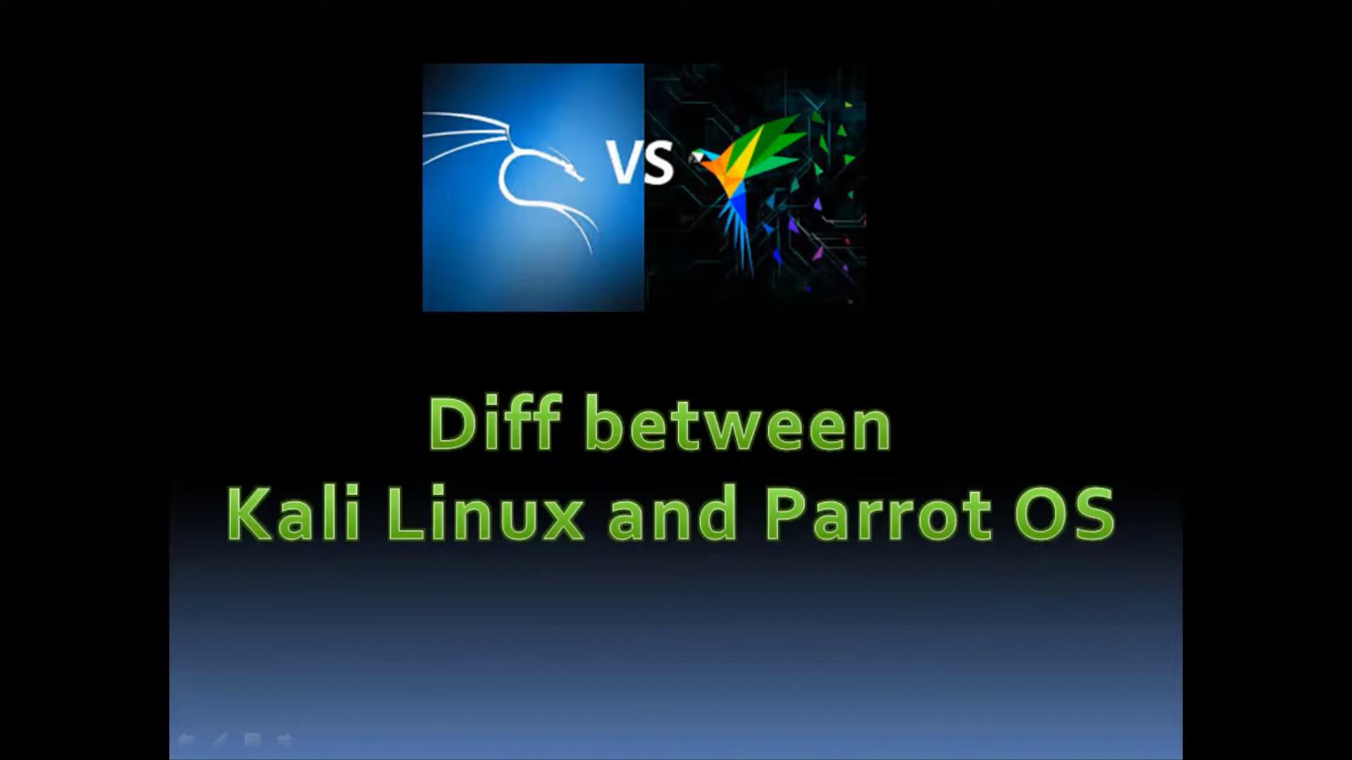